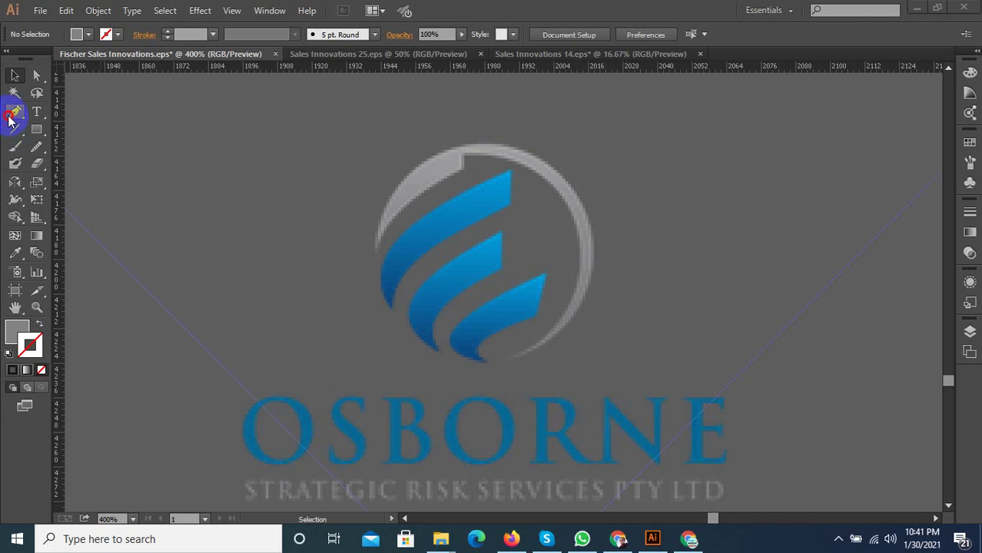
Move the sphere icon above the Fischer Sales Innovations text and scale it to fit.
left_click(838, 539)
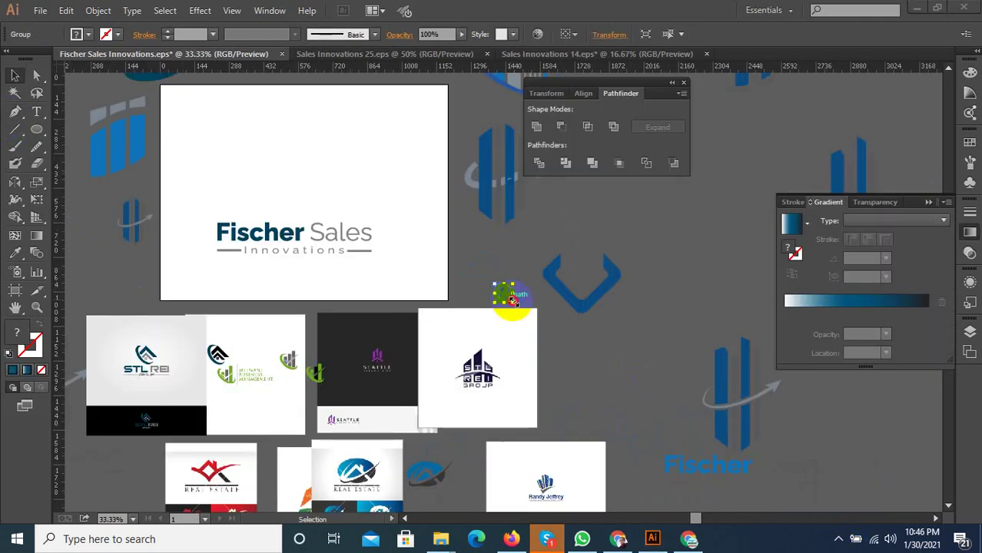
left_click(512, 299)
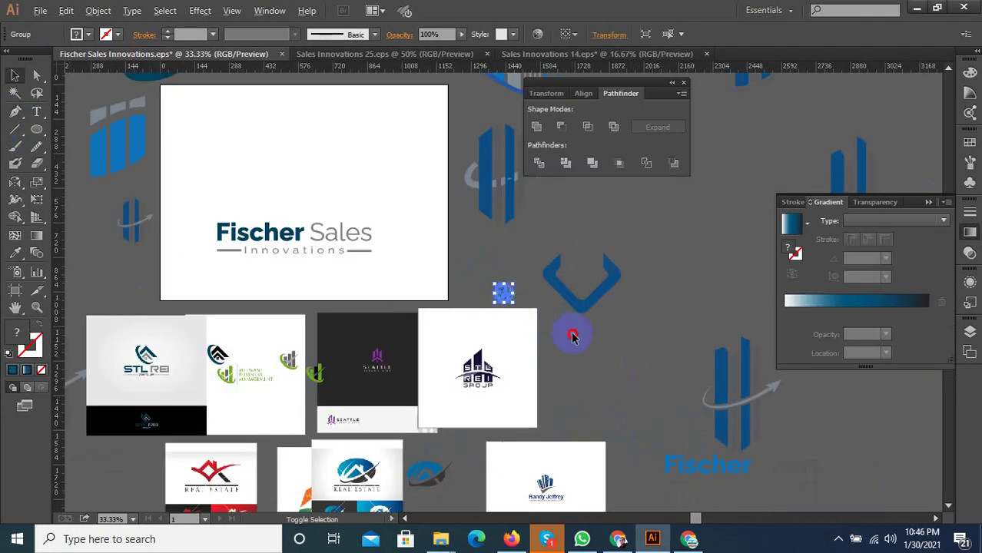
left_click_drag(512, 301, 548, 332)
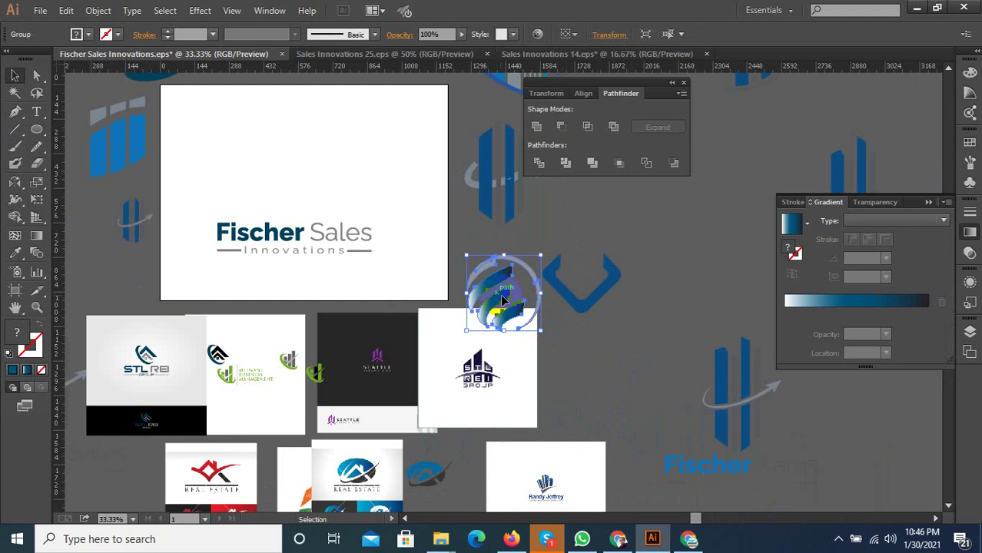
left_click_drag(503, 299, 288, 170)
scroll(276, 165, "up", 3)
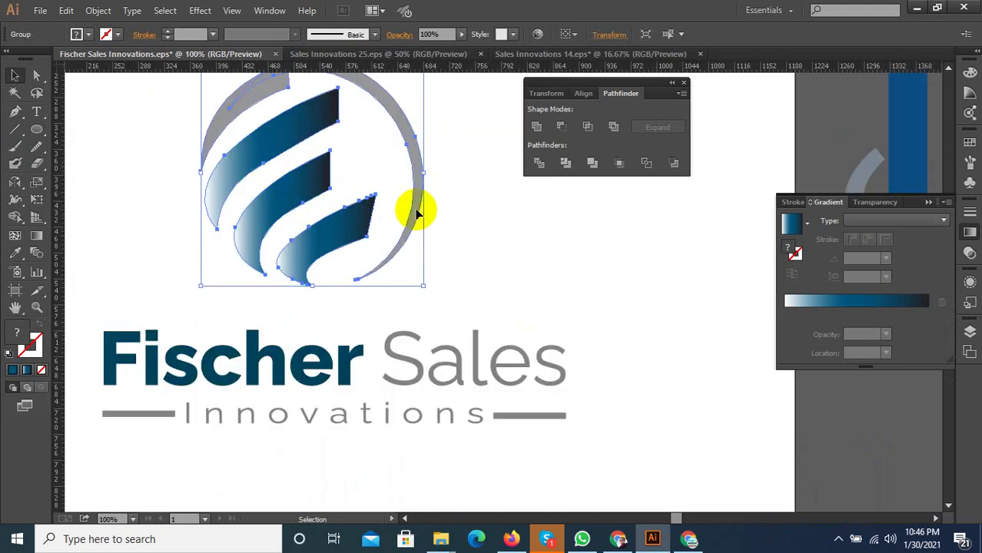
left_click_drag(421, 284, 346, 275)
scroll(449, 268, "down", 2)
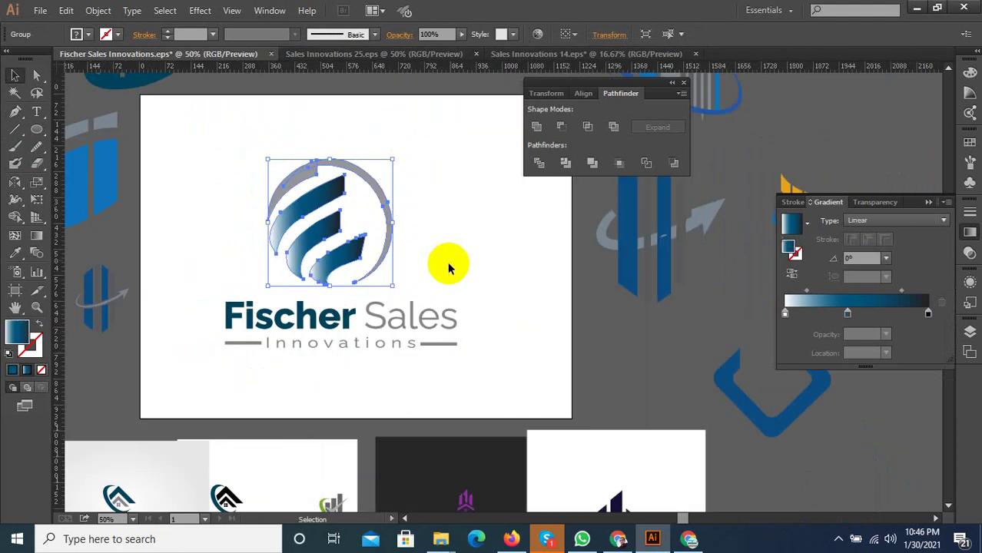
Ungroup the sphere icon and reselect all of its parts.
right_click(330, 198)
left_click(353, 274)
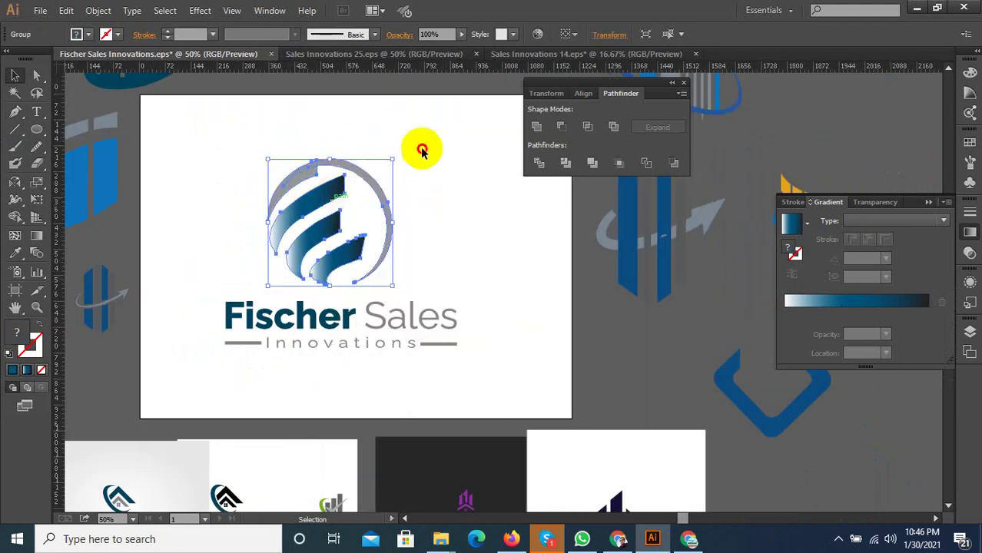
left_click_drag(421, 150, 259, 260)
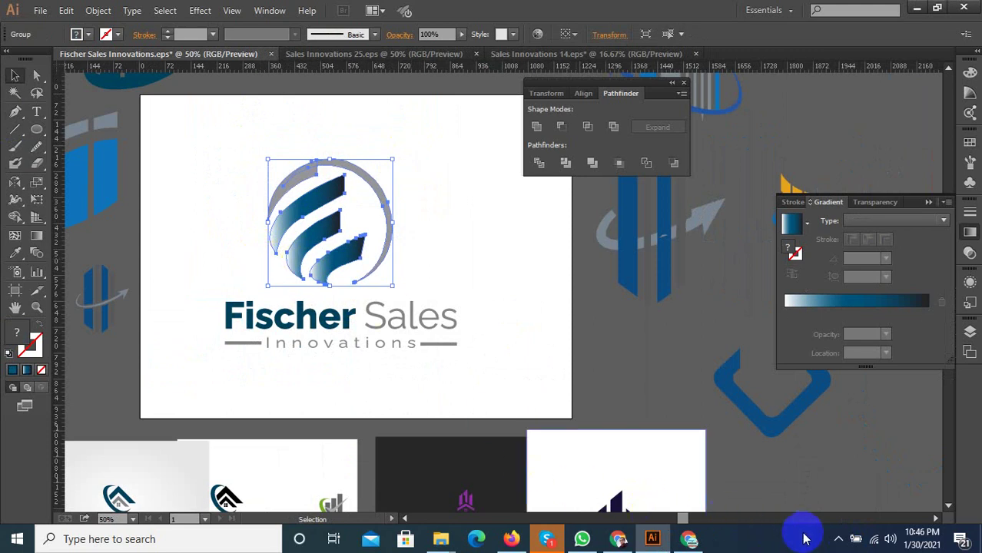
left_click(839, 539)
scroll(338, 281, "up", 1)
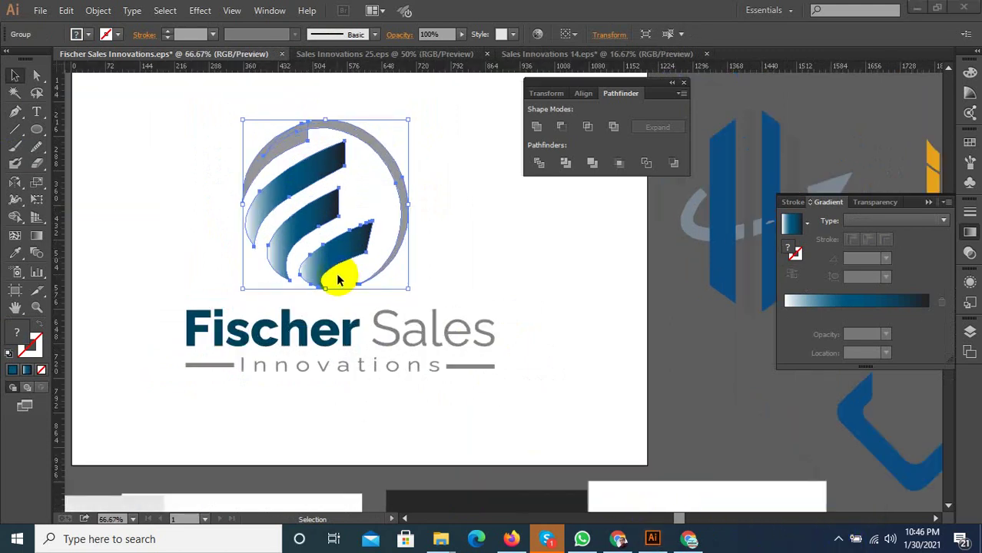
right_click(354, 245)
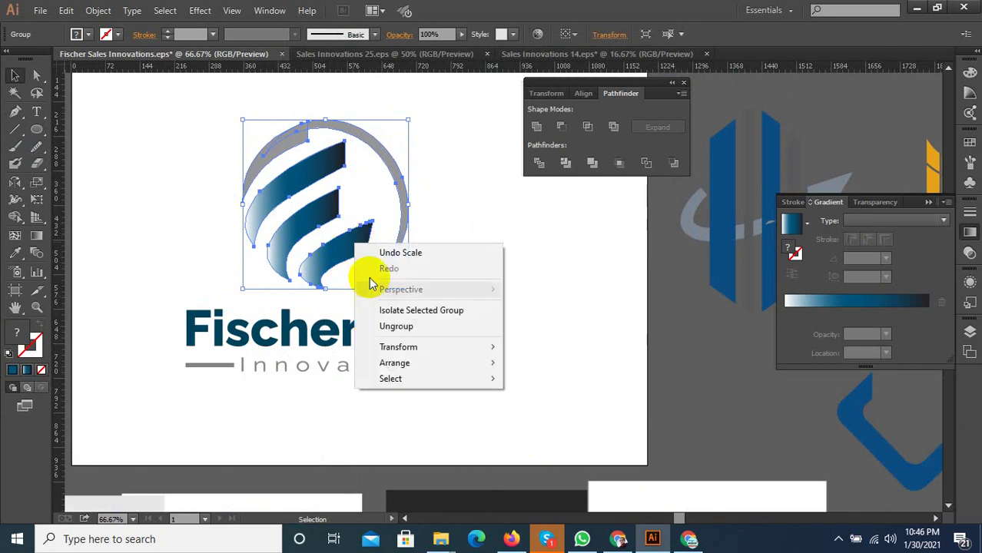
left_click(334, 274)
scroll(334, 274, "down", 2)
scroll(407, 229, "up", 1)
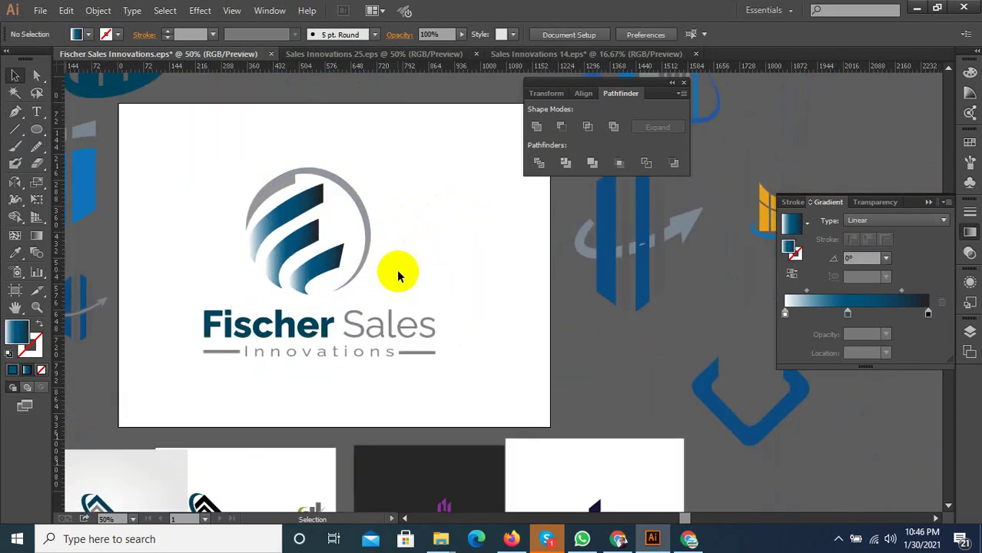
Enlarge the sphere icon, undoing a trial counter-clockwise rotation.
left_click_drag(394, 270, 241, 180)
mouse_move(372, 297)
left_mouse_down()
mouse_move(386, 311)
mouse_move(338, 332)
left_mouse_up()
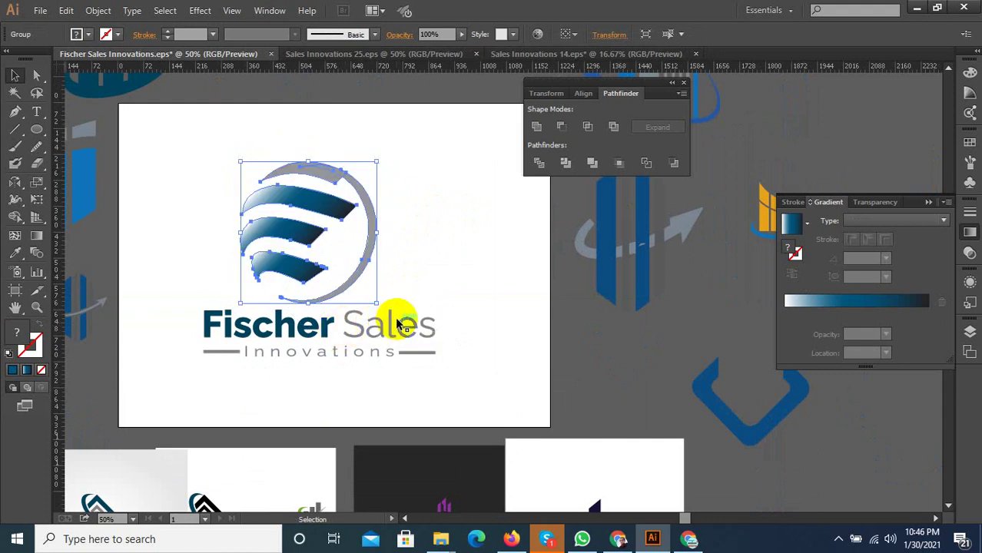
mouse_move(394, 318)
left_mouse_down()
mouse_move(402, 257)
mouse_move(324, 237)
left_mouse_up()
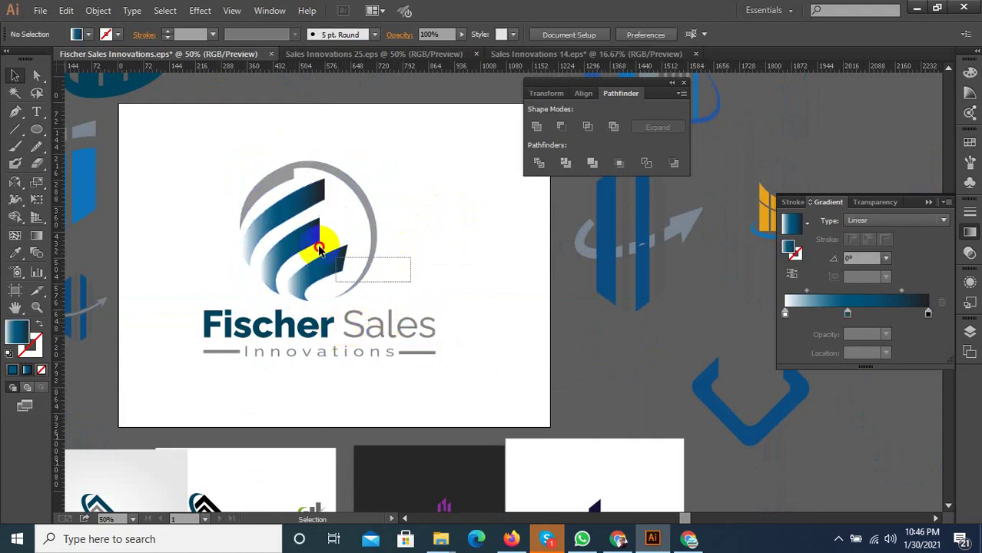
key("ctrl+z")
right_click(306, 211)
left_click(427, 179)
Horizontally centre the sphere icon with the Fischer Sales Innovations wordmark.
left_click_drag(427, 178, 262, 389)
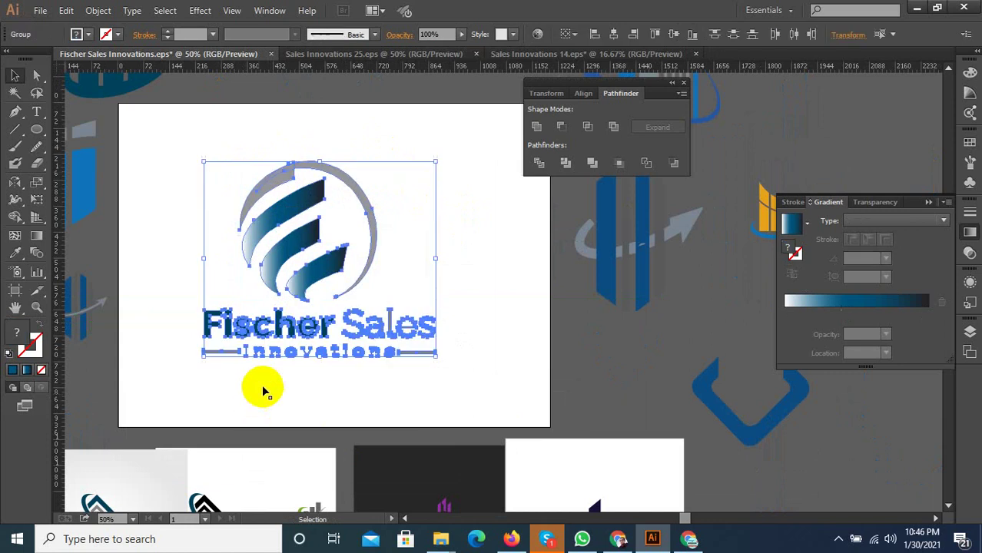
left_click(613, 34)
left_click(445, 186)
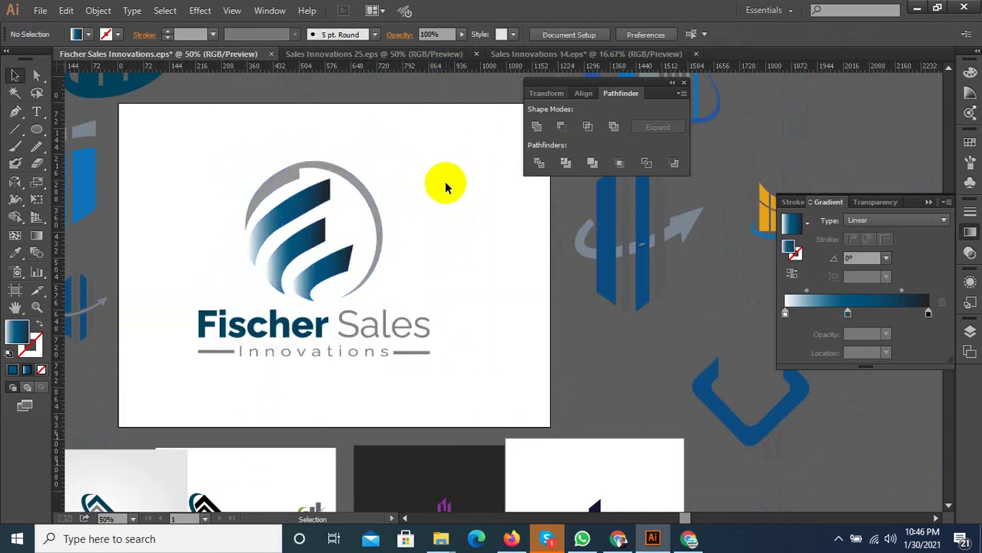
Export the layout as image Fischer-Sales-Innovations-27, changing the number from the previous export's 26.
key("ctrl+shift+s")
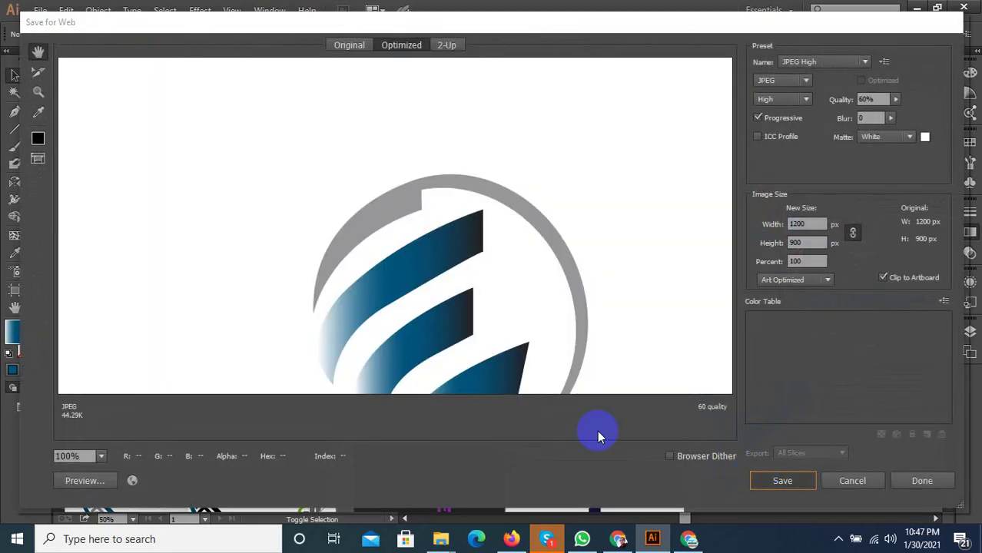
key("Return")
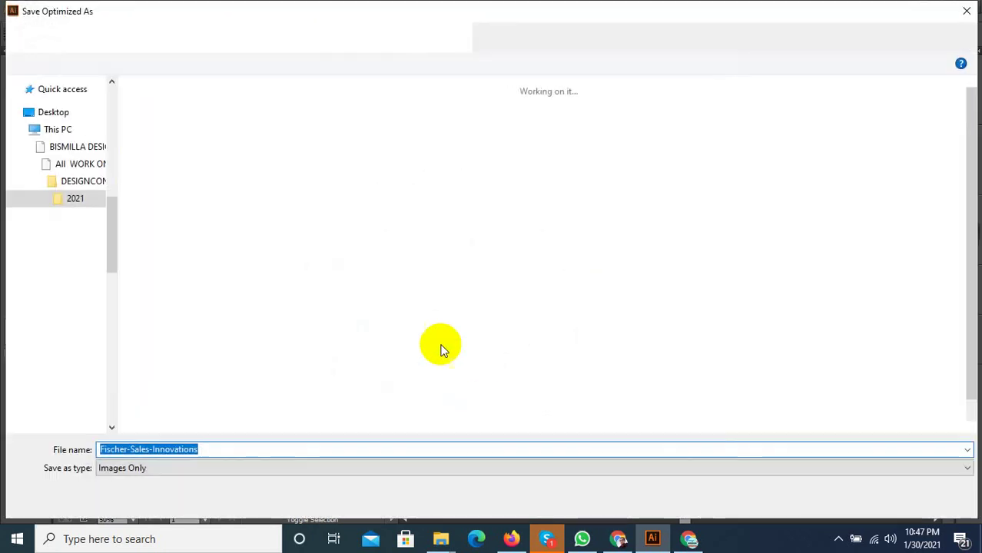
left_click(662, 318)
left_click(222, 450)
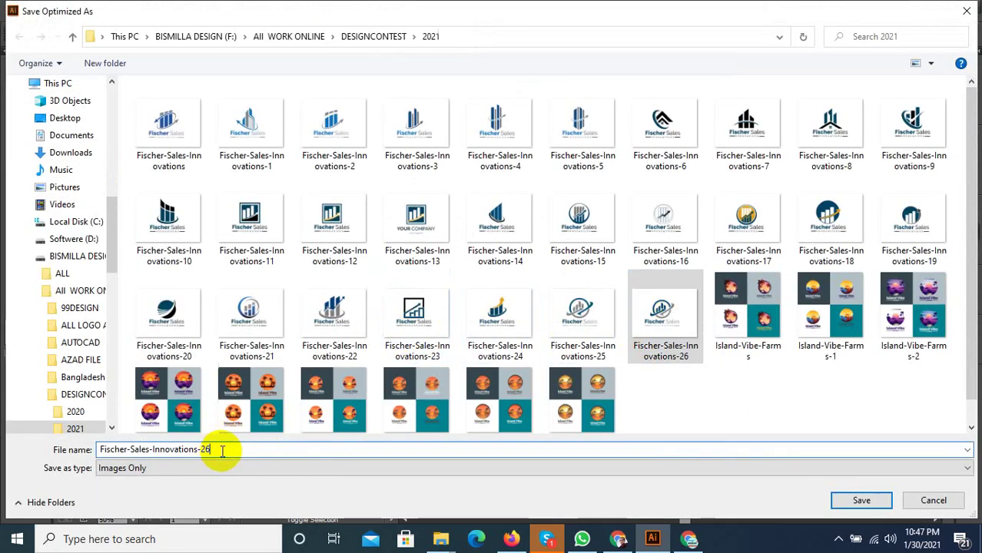
left_click_drag(205, 448, 258, 445)
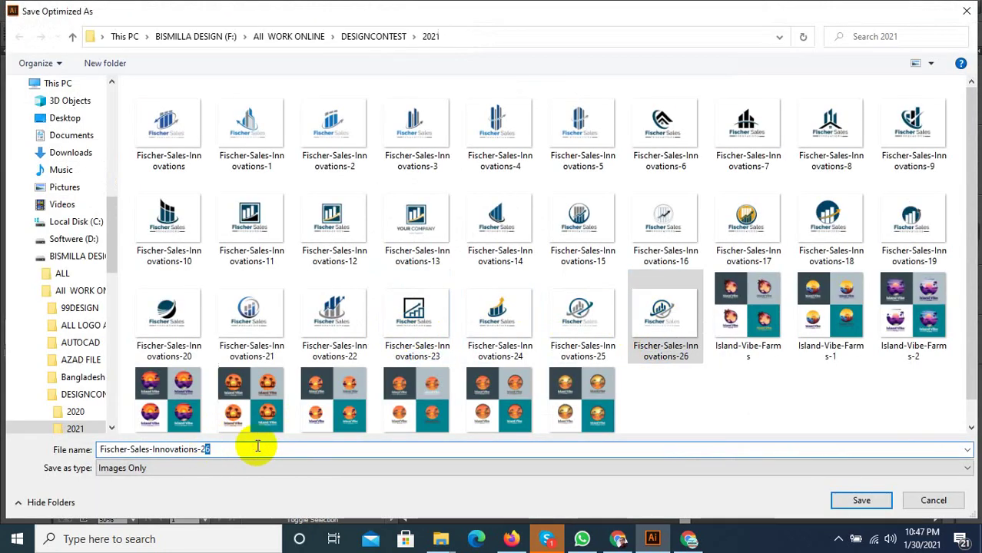
type("7")
left_click(695, 404)
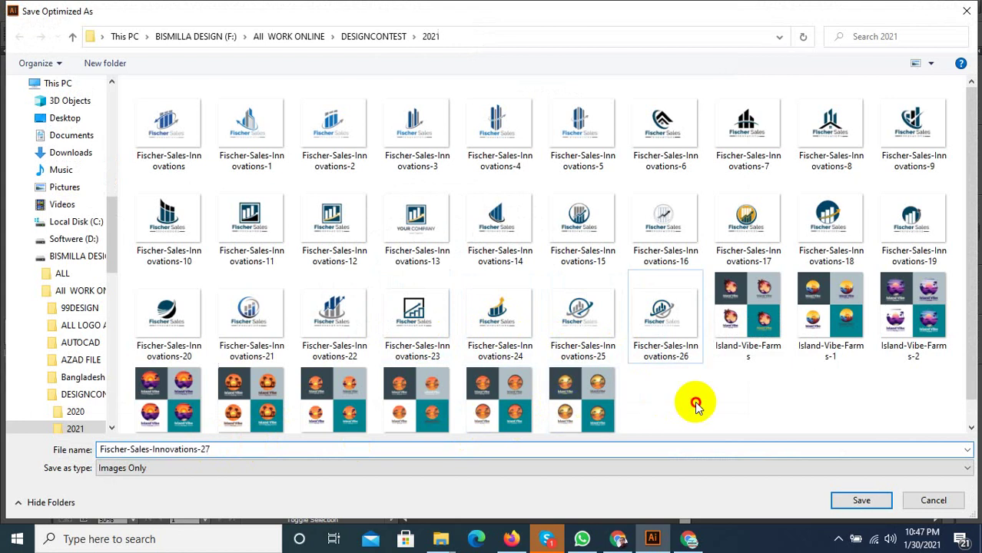
left_click(860, 499)
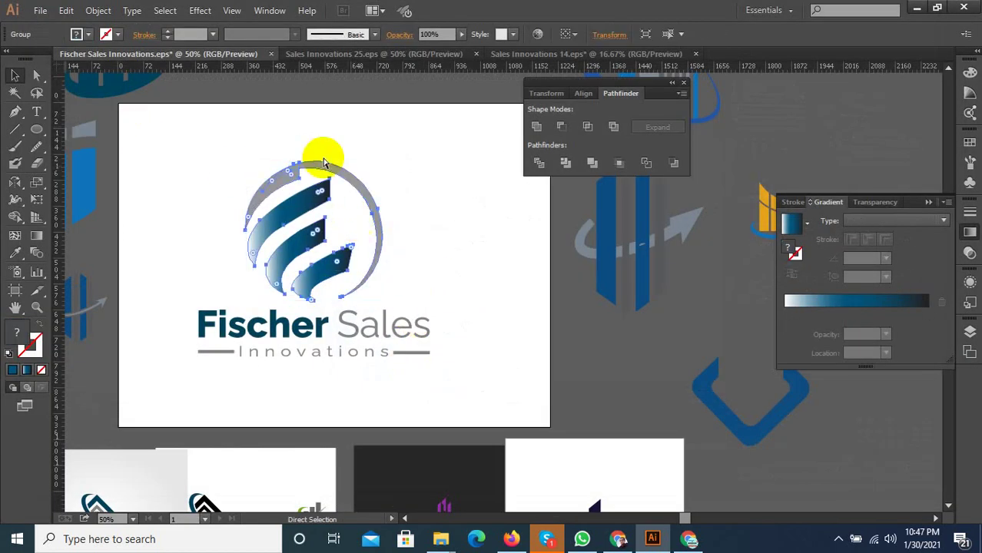
Replace the old graphic in Sales Innovations 25 with the sphere icon, centred above YOUR COMPANY.
left_click(321, 160)
left_click(333, 55)
left_click(293, 341)
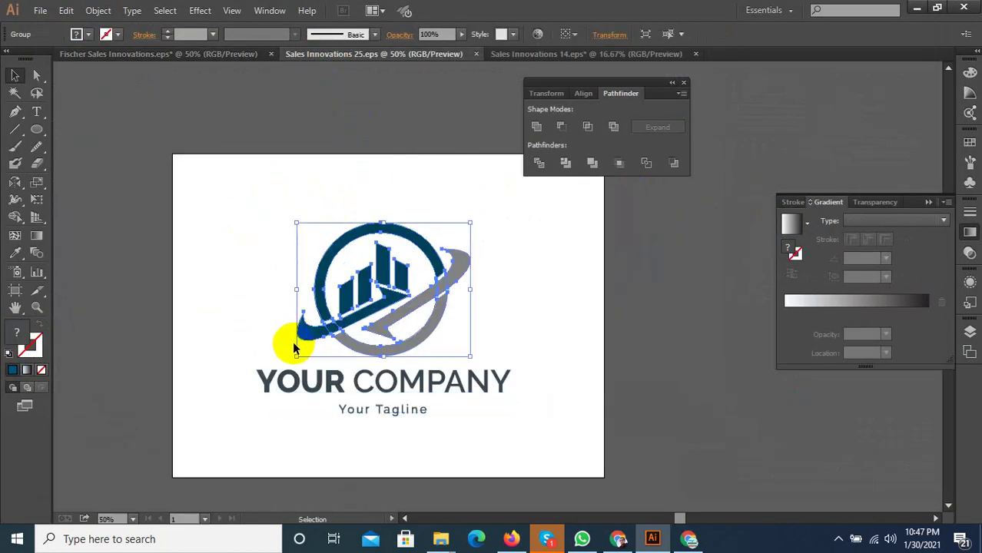
key("Delete")
key("ctrl+v")
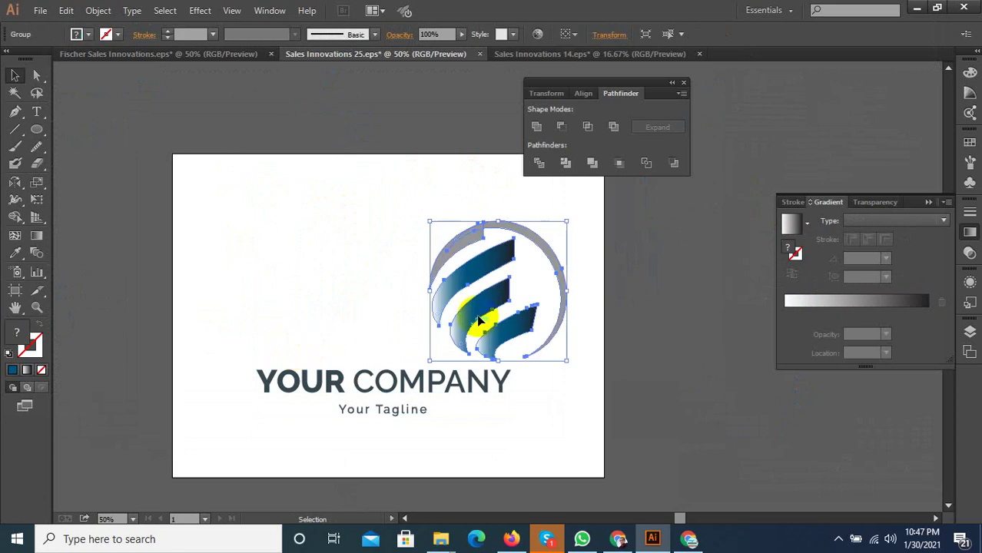
left_click_drag(489, 309, 377, 306)
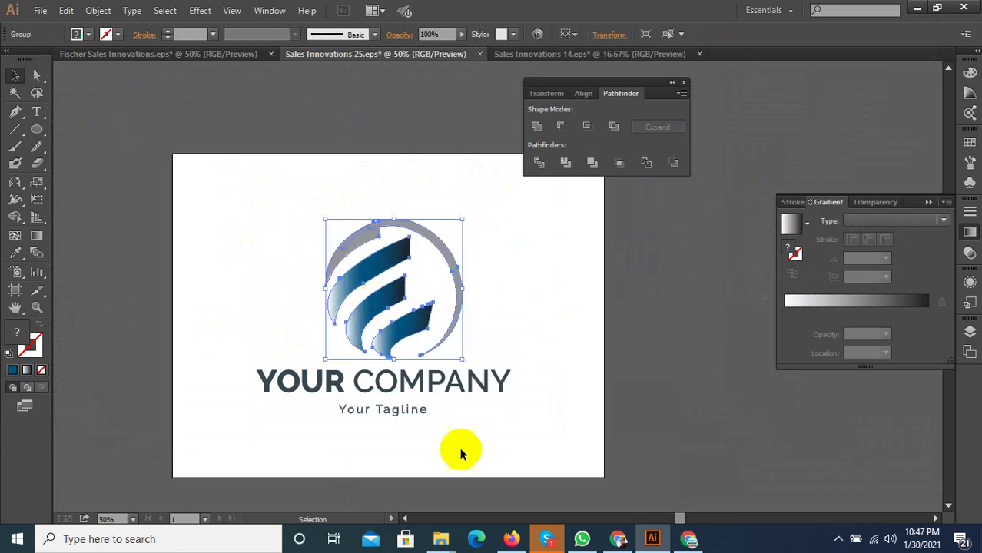
left_click_drag(408, 338, 402, 319)
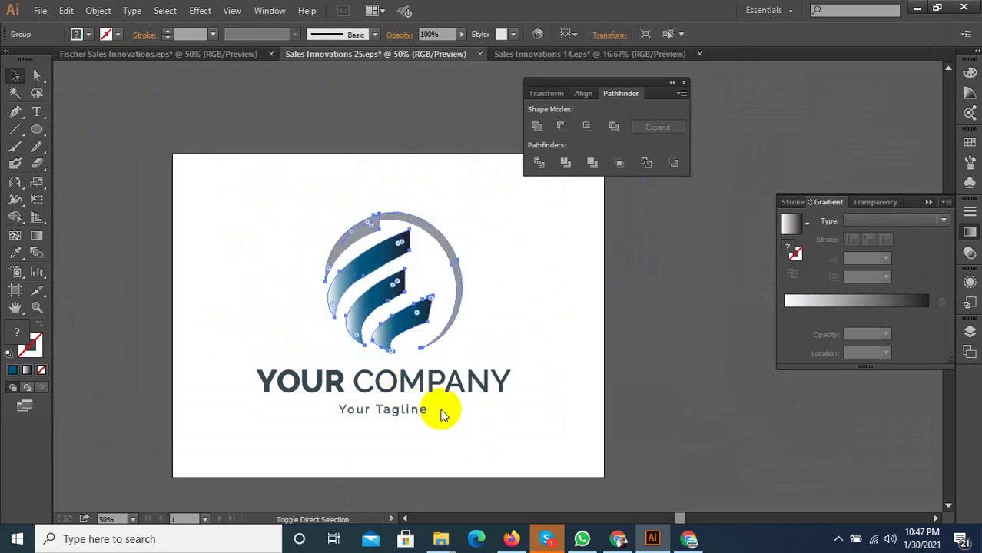
Save the layout as the EPS file Sales Innovations 26 with default EPS settings.
key("ctrl+shift+s")
left_click(196, 381)
left_click(173, 379)
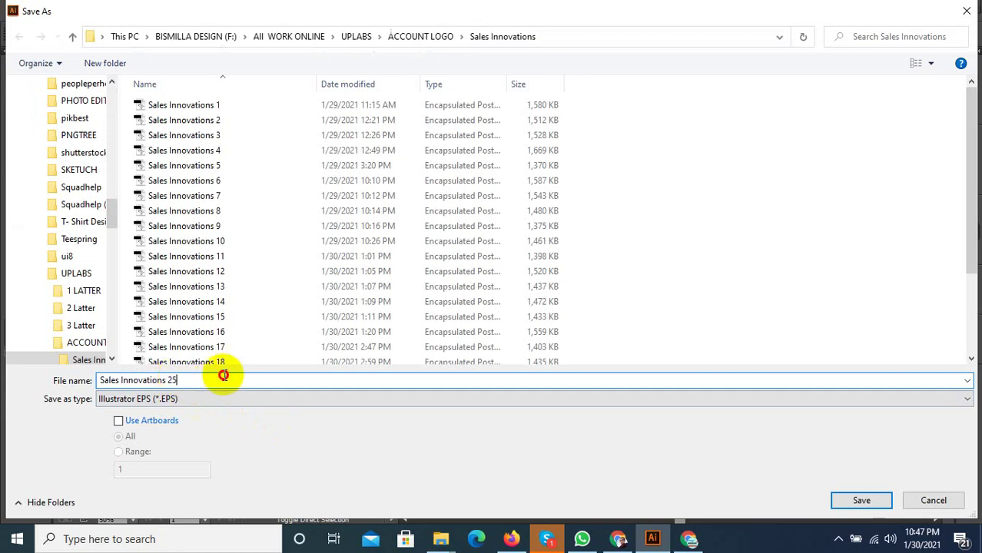
left_click(253, 379)
type("6")
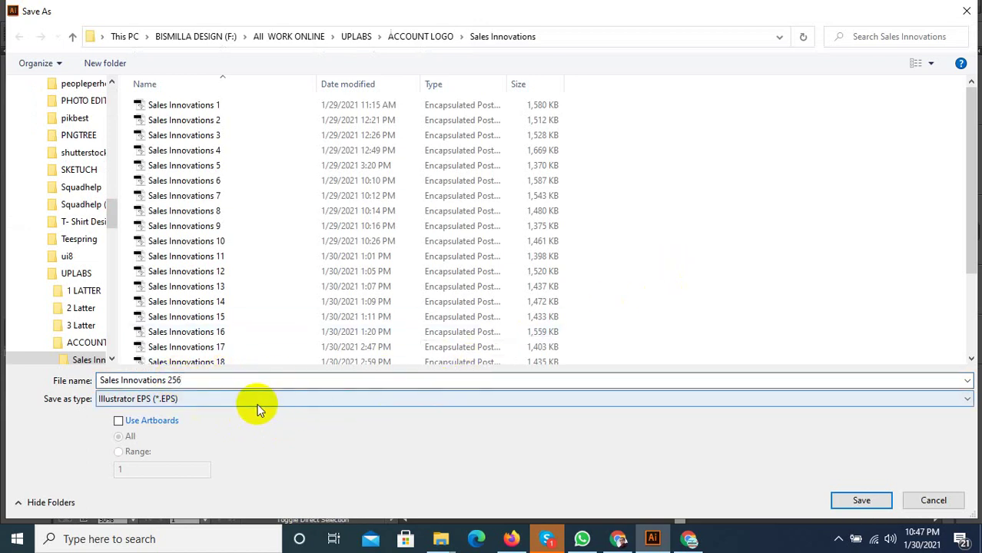
double_click(176, 380)
type("26")
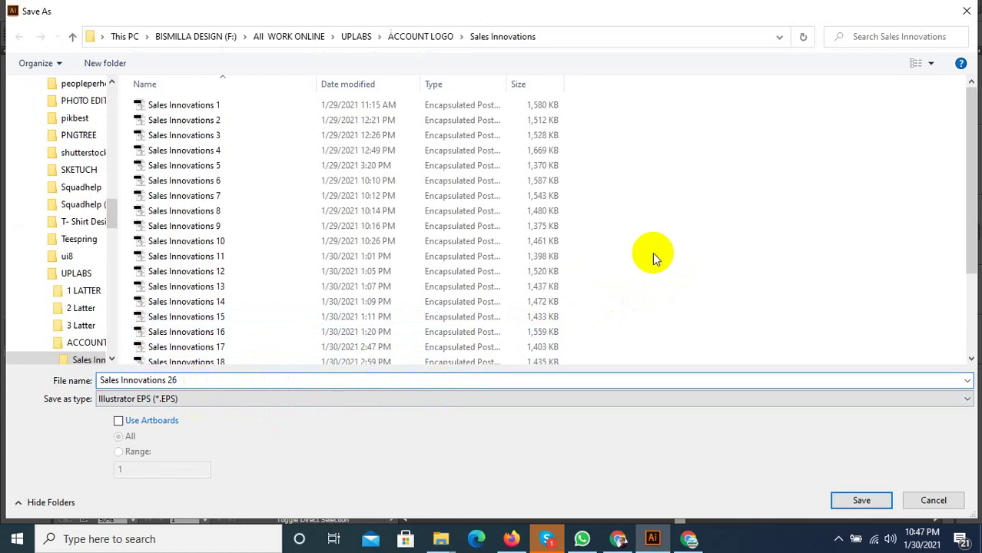
left_click(887, 499)
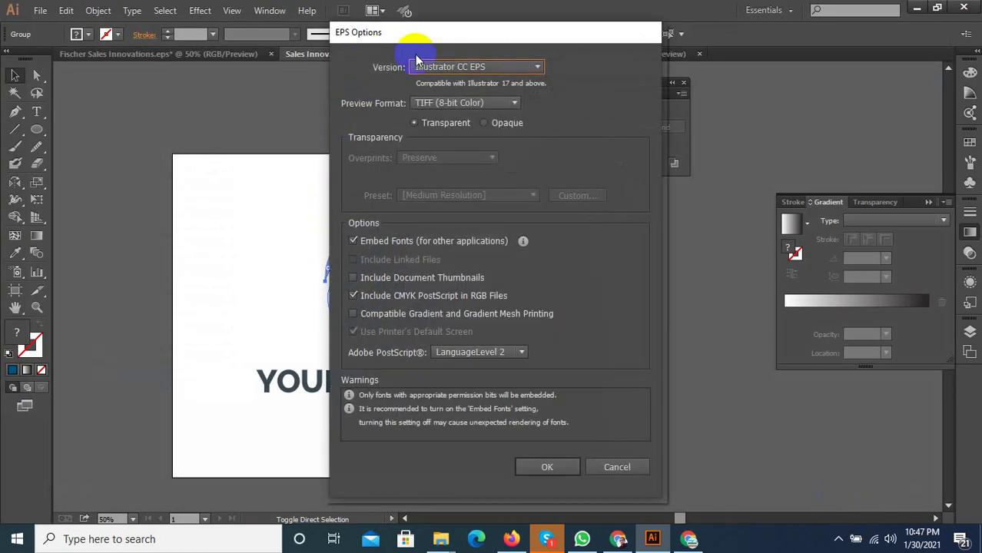
left_click(544, 463)
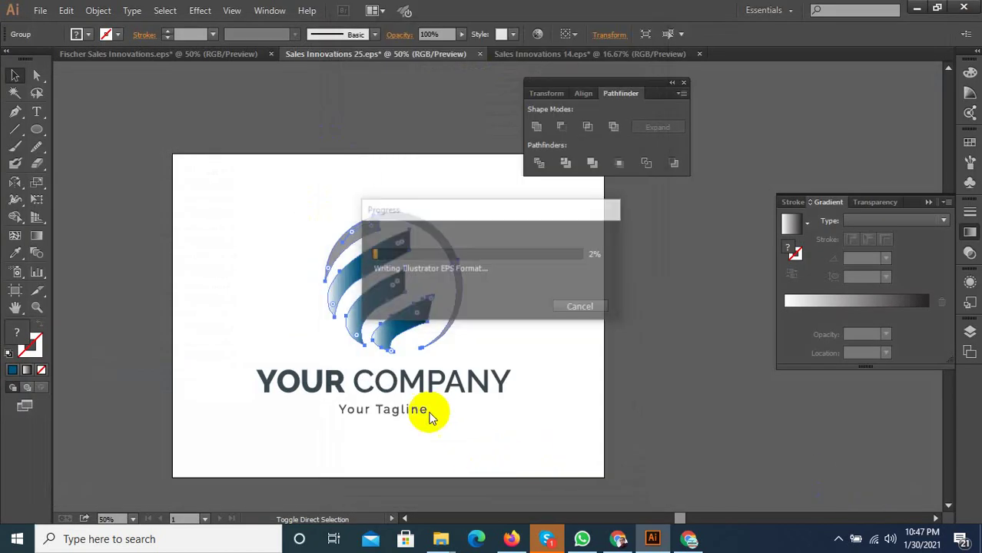
Paste and enlarge the logo in Sales Innovations 14, converting its text to outlines.
left_click(543, 54)
key("ctrl+v")
left_click_drag(484, 278, 430, 200)
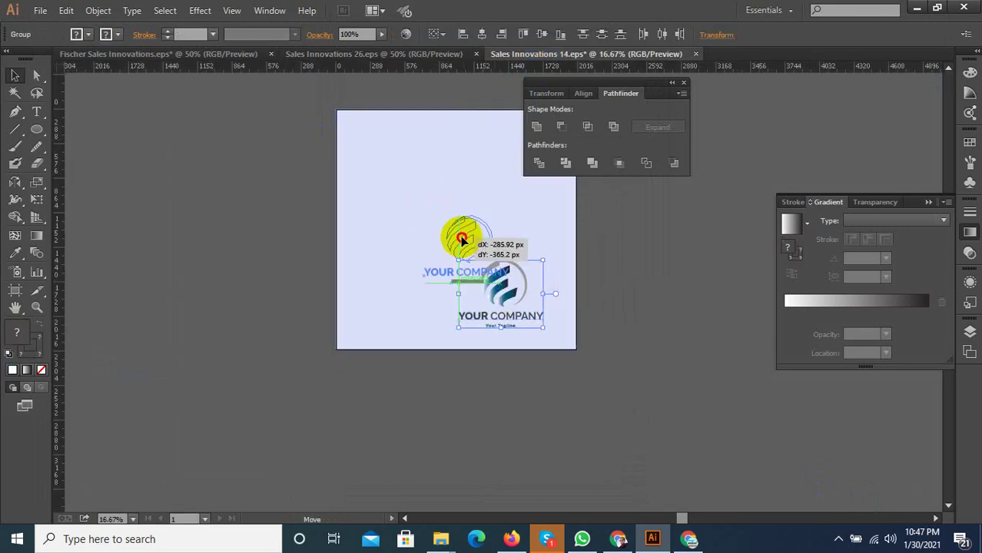
left_click_drag(489, 256, 516, 279)
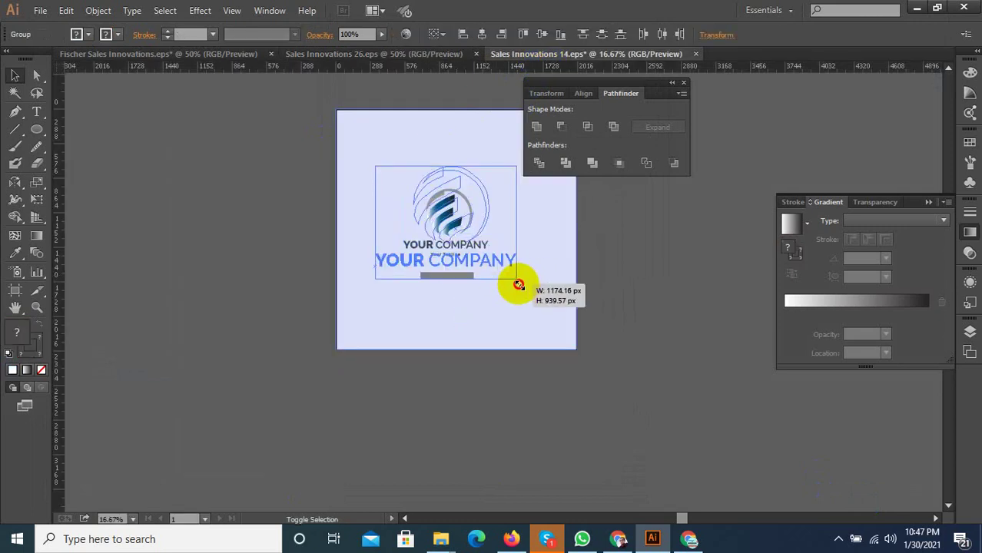
left_click(132, 11)
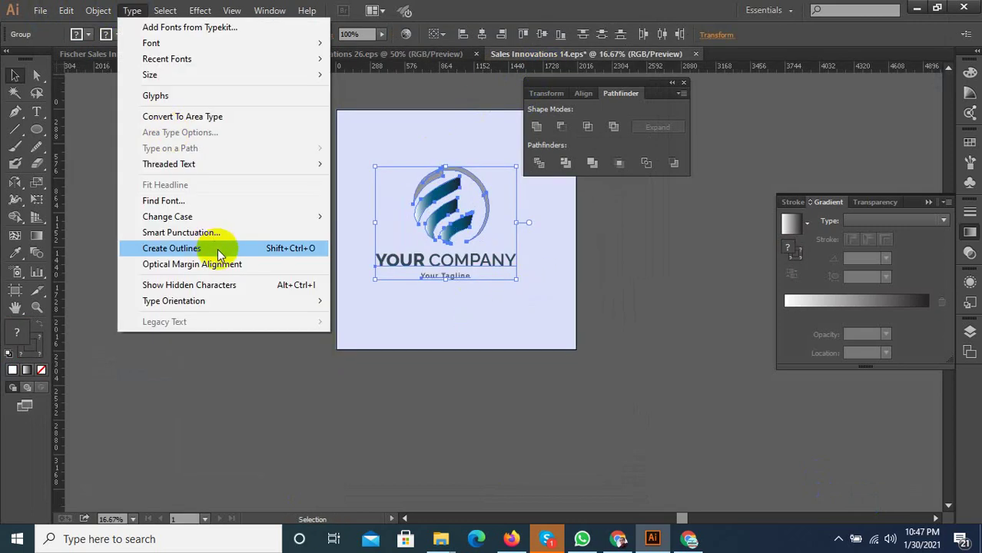
left_click(231, 248)
Save the layout as EPS 'Sales Innovations 15' in an older Illustrator EPS version.
key("ctrl+shift+s")
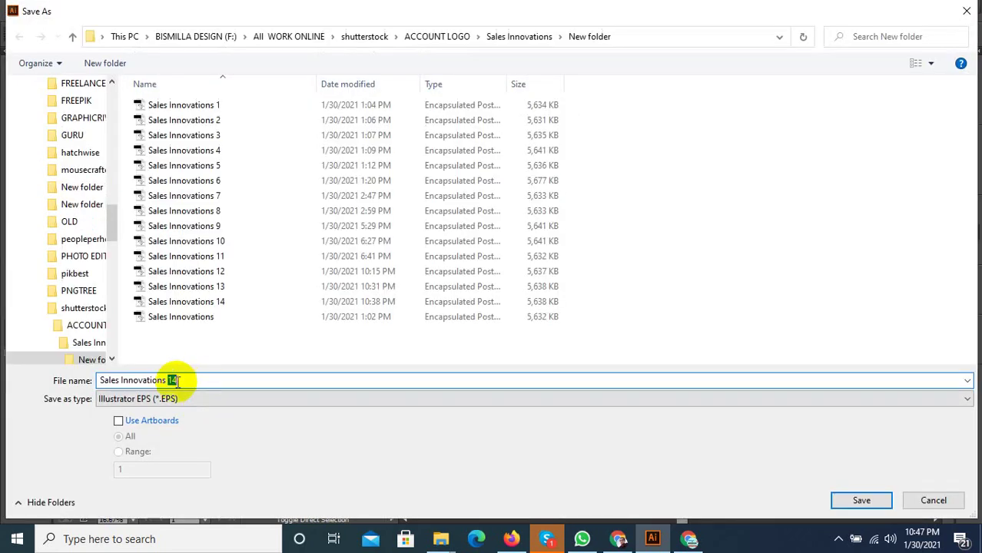
left_click(176, 381)
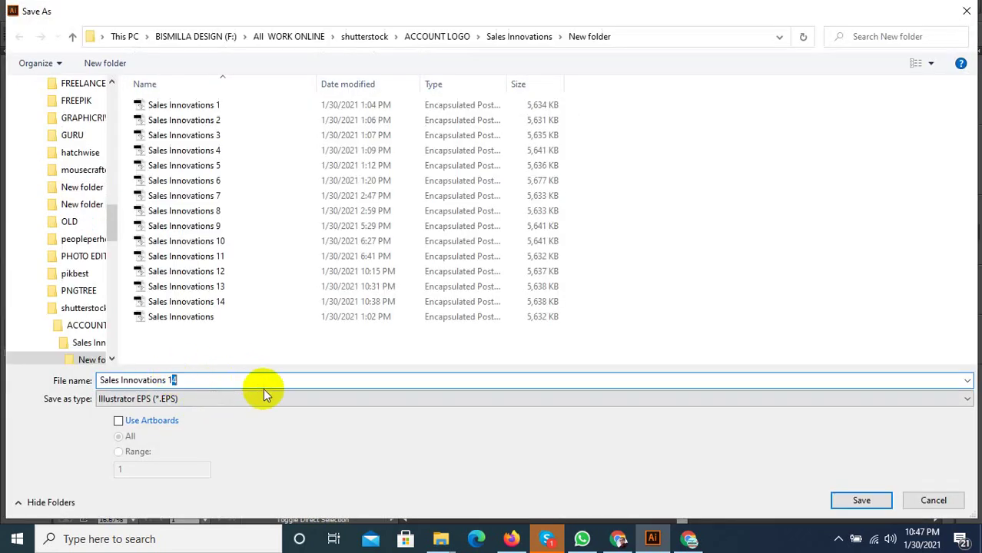
type("15")
left_click(858, 499)
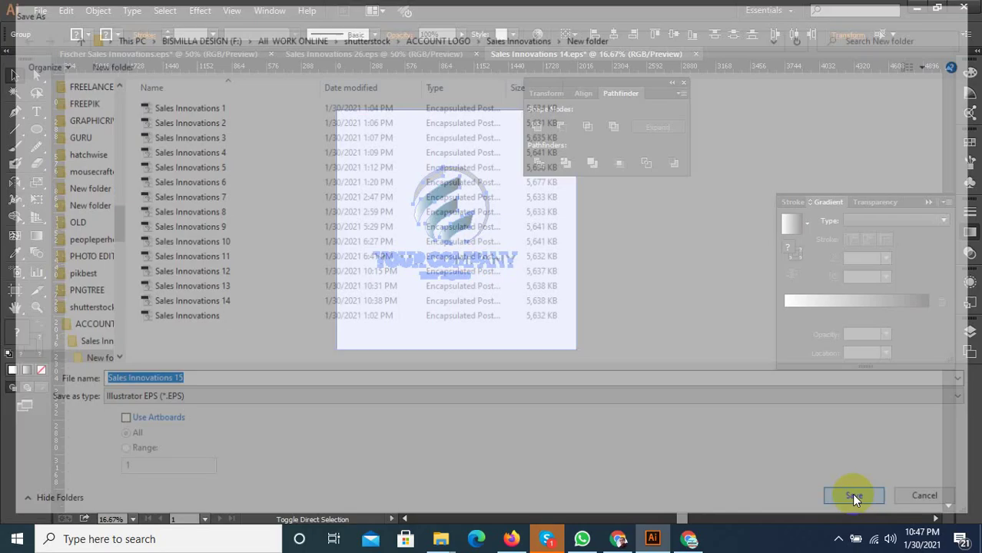
left_click(496, 69)
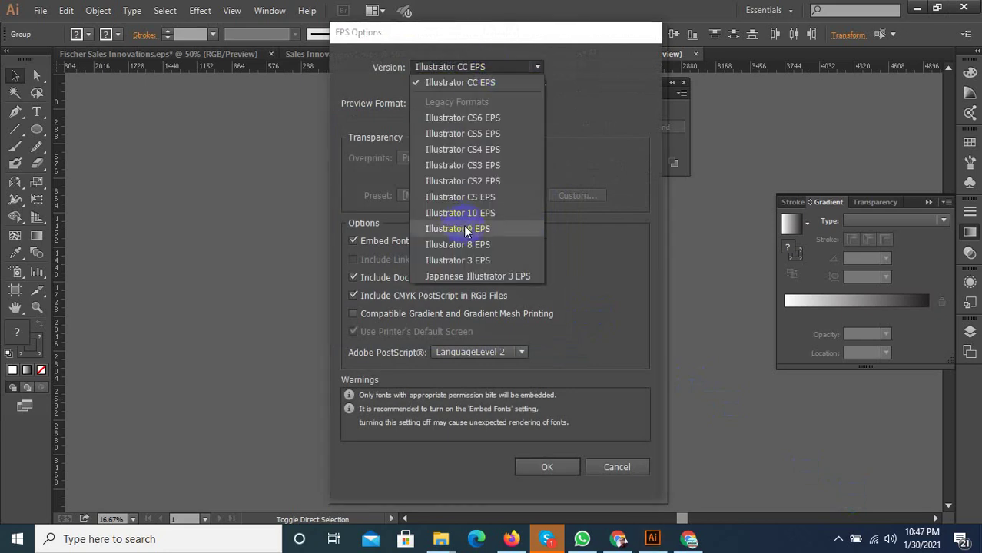
left_click(481, 215)
left_click(550, 464)
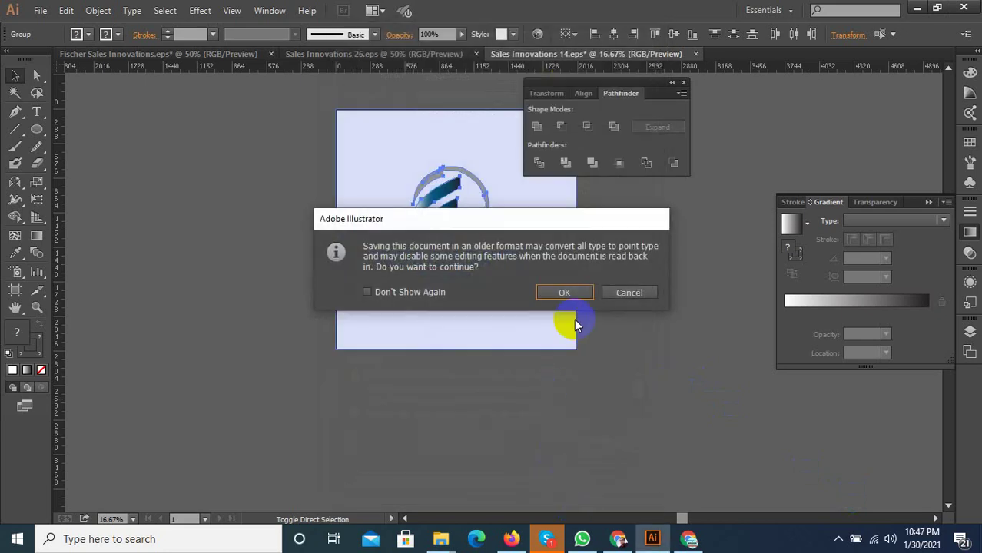
left_click(561, 292)
Delete the logo, check the saved files, and return to the Fischer Sales Innovations document.
left_click(551, 330)
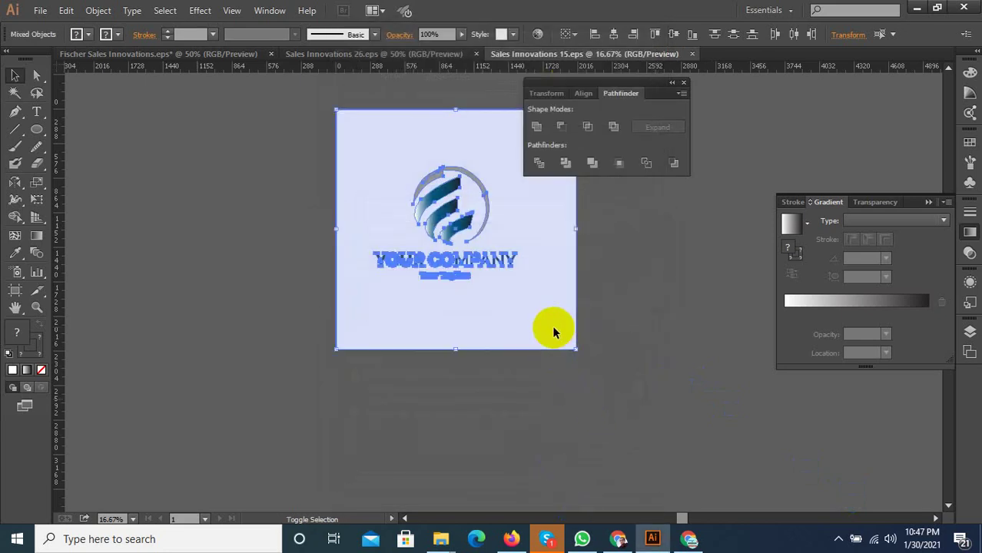
left_click(556, 351, "shift")
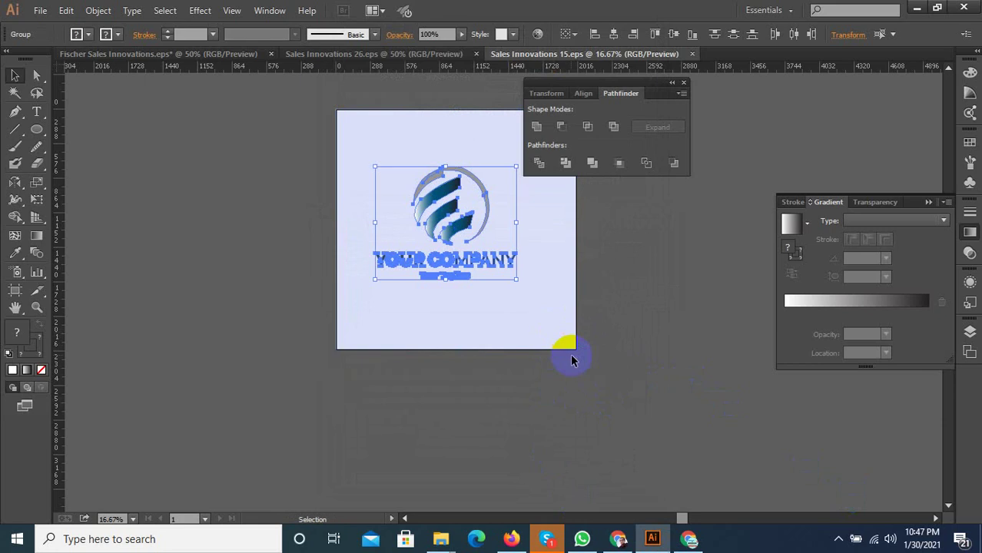
key("Delete")
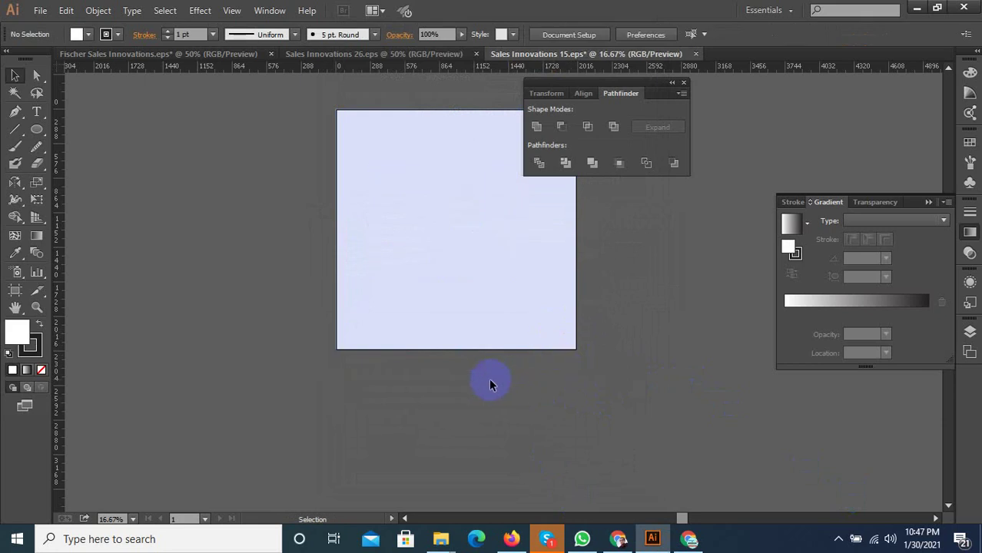
left_click(622, 540)
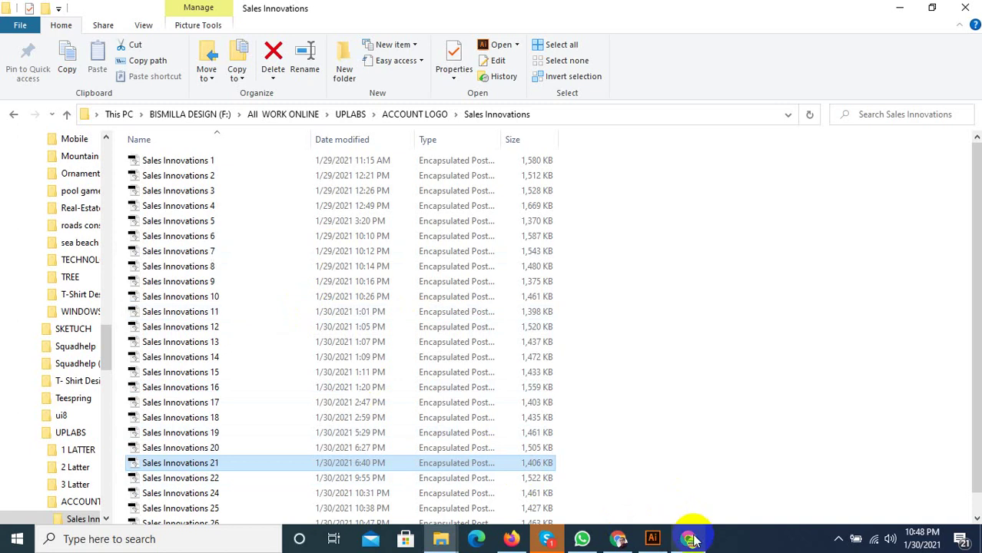
left_click(651, 540)
left_click(138, 55)
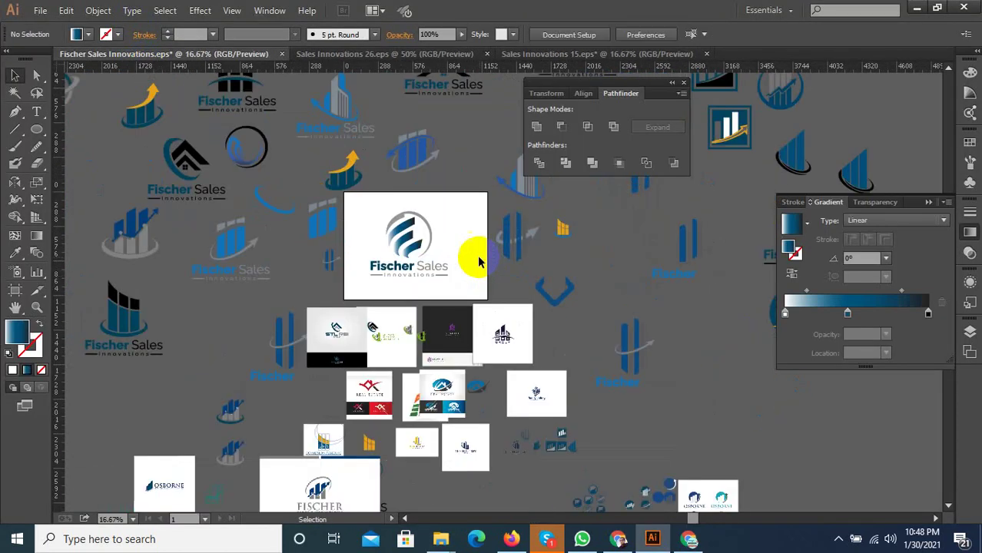
Move the logo group left and delete the spare logo-card group.
left_click_drag(358, 207, 107, 338)
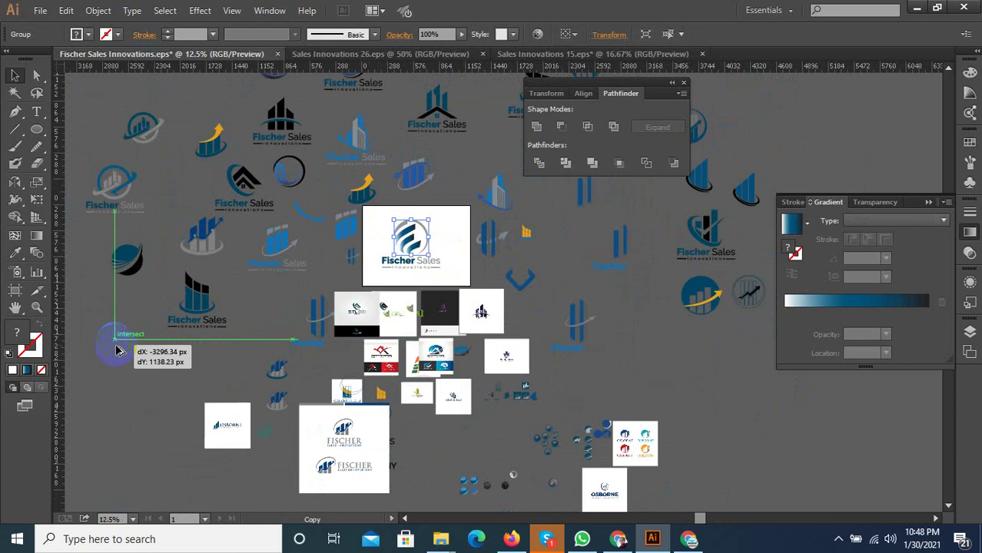
key("ctrl+minus")
left_click(482, 467)
scroll(504, 340, "down", 3)
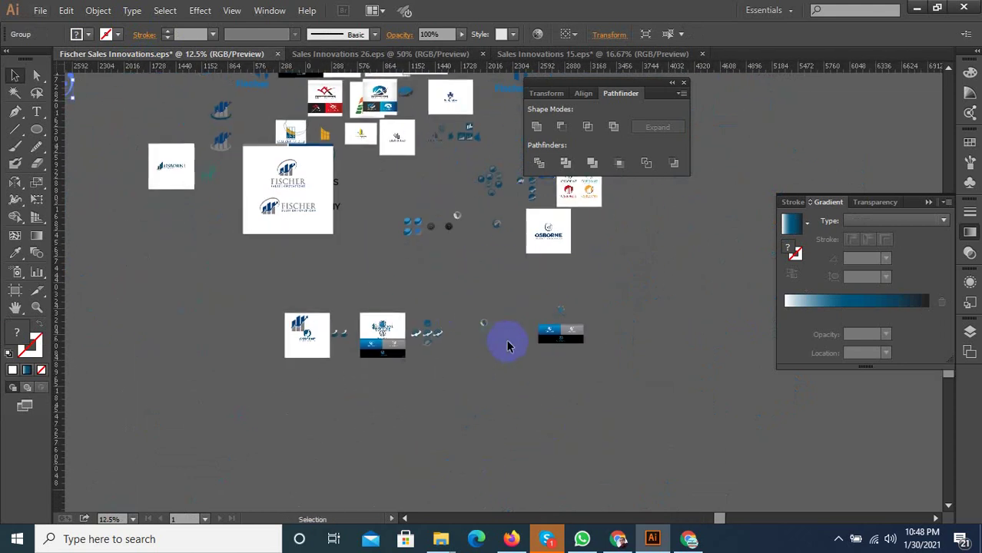
key("ctrl+plus")
key("ctrl+plus")
key("ctrl+plus")
left_click_drag(568, 347, 649, 361)
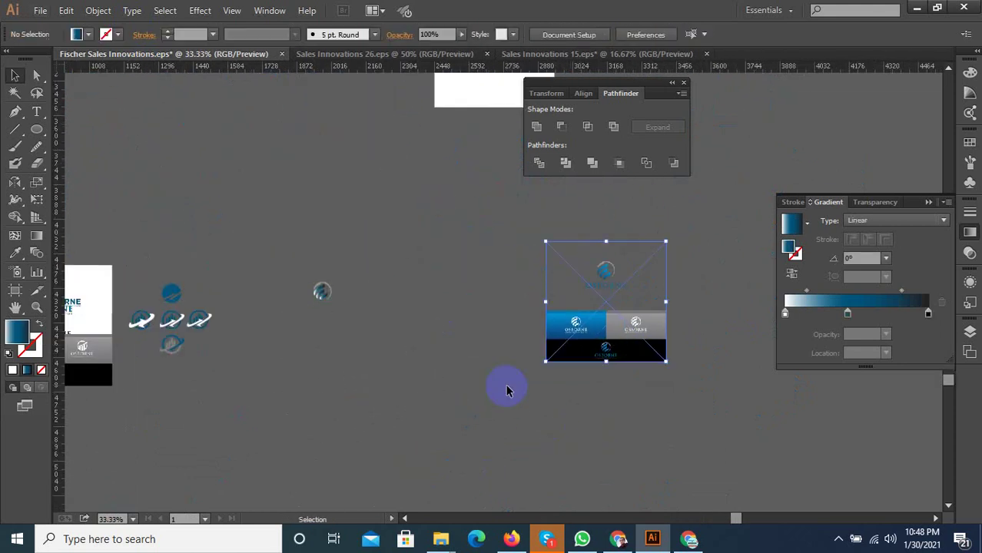
key("Delete")
Move the OSBORNE image card right, restoring it after an accidental deletion.
left_click_drag(335, 373, 563, 351)
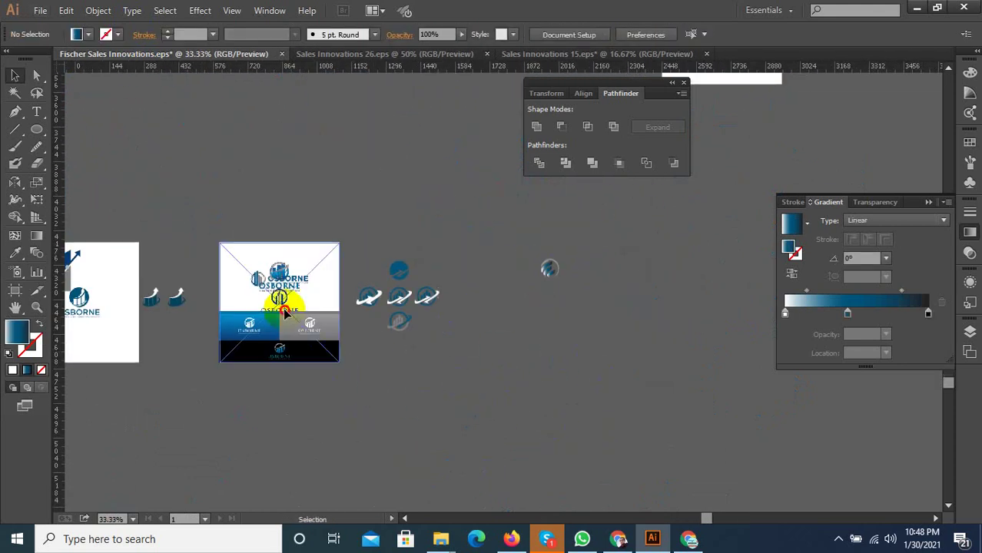
left_click_drag(239, 346, 648, 345)
scroll(686, 296, "up", 1)
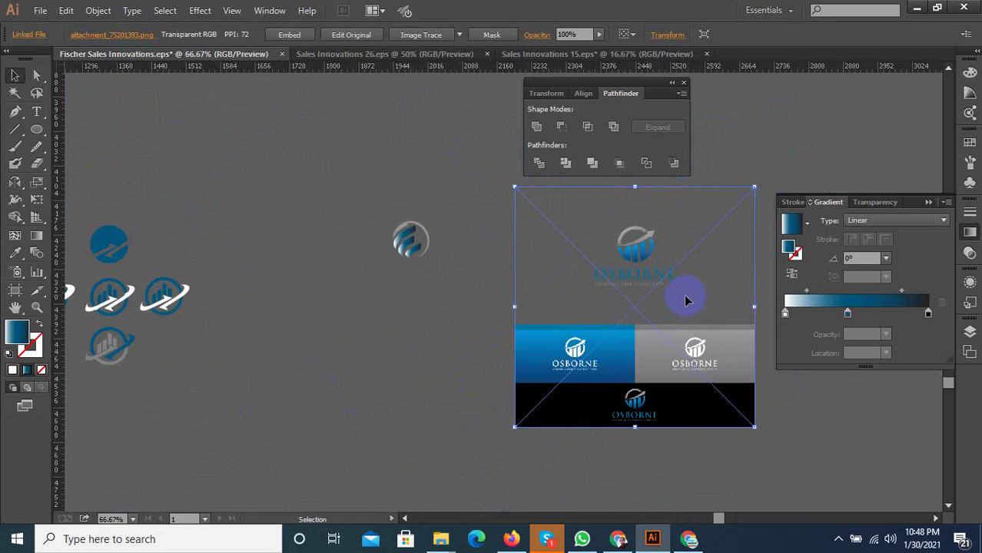
scroll(681, 284, "up", 1)
scroll(619, 231, "up", 1)
scroll(474, 377, "up", 1)
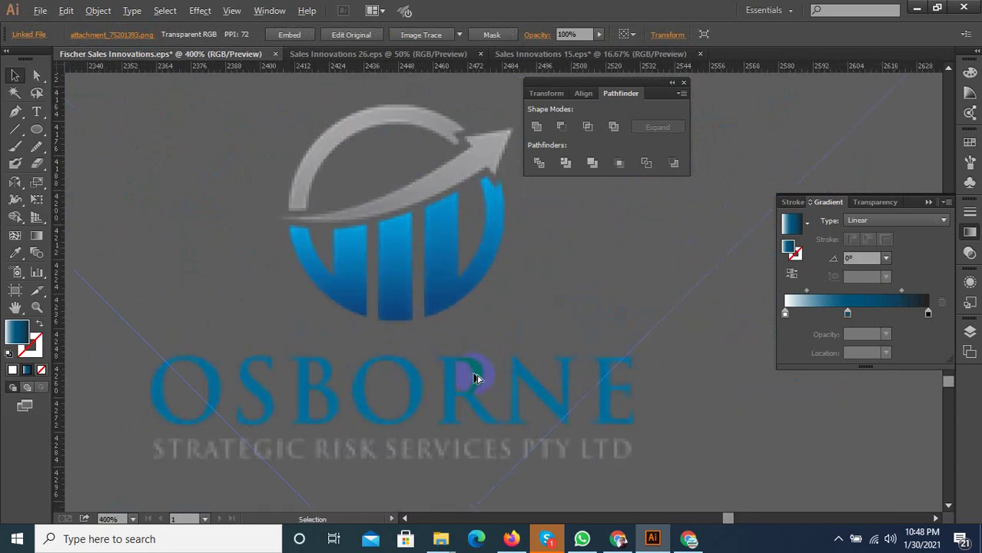
scroll(483, 381, "up", 1)
scroll(521, 357, "down", 4)
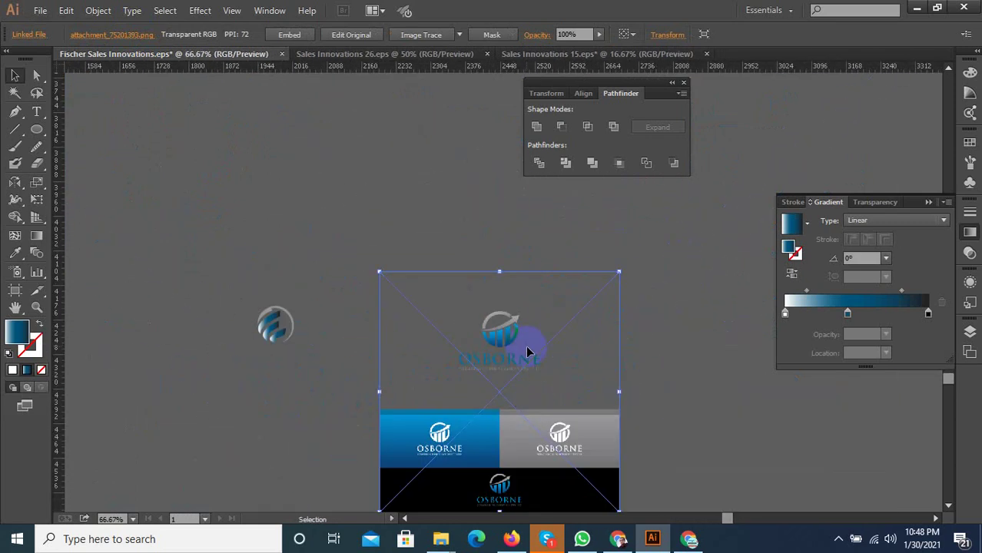
key("Delete")
key("ctrl+z")
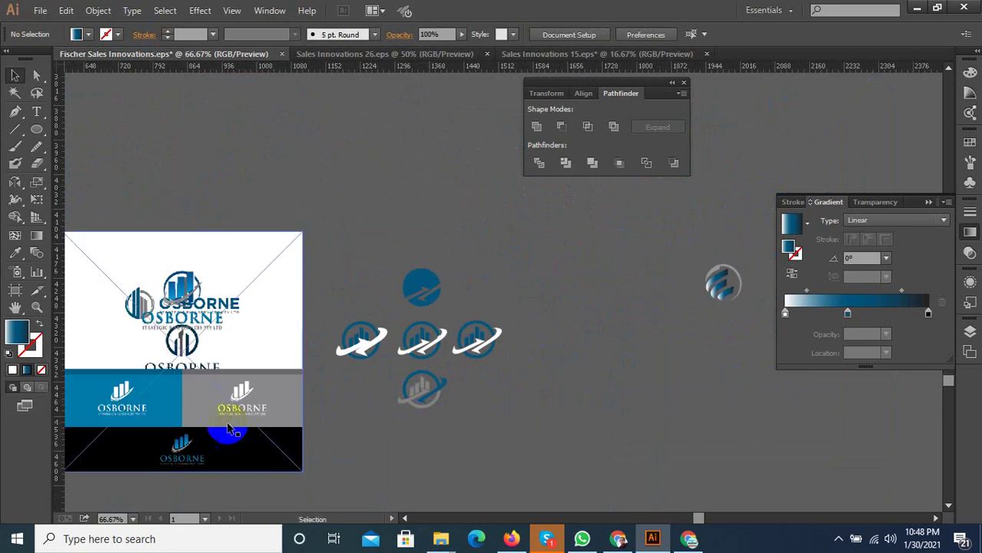
left_click(204, 407)
scroll(203, 407, "down", 1)
Shift the OSBORNE stationery images and photo mockup right, deleting stray duplicate copies.
left_click_drag(204, 407, 599, 415)
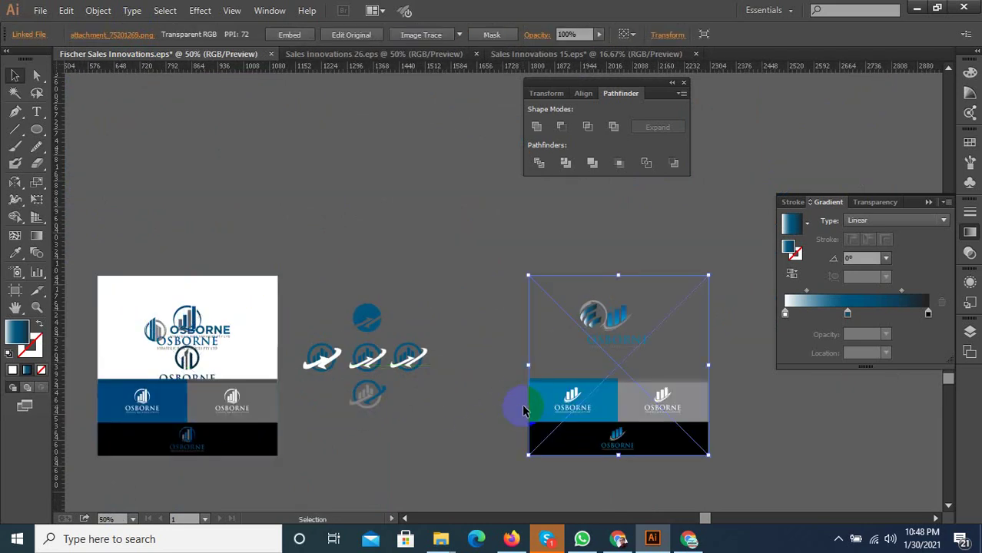
key("Delete")
left_click(201, 438)
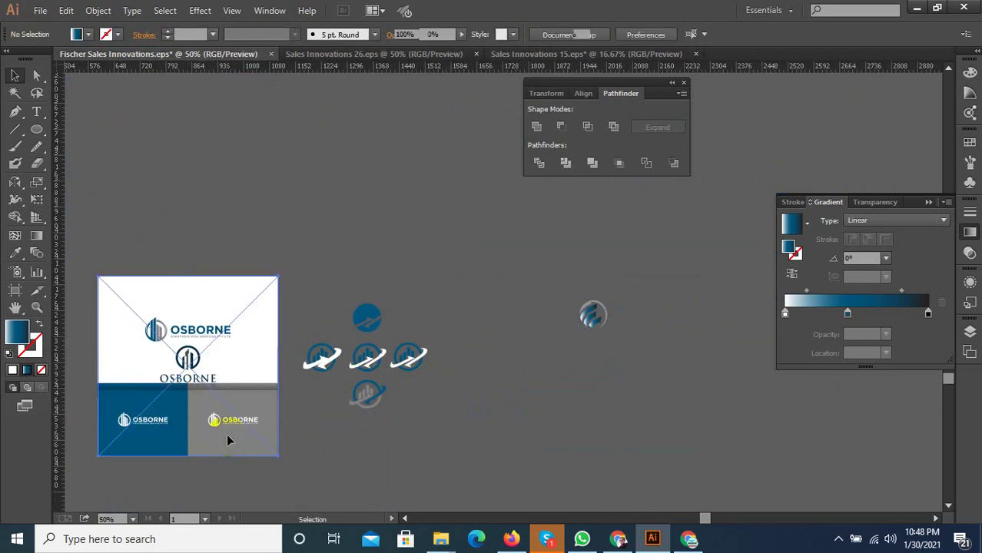
left_click_drag(227, 438, 543, 439)
left_click_drag(247, 417, 649, 408)
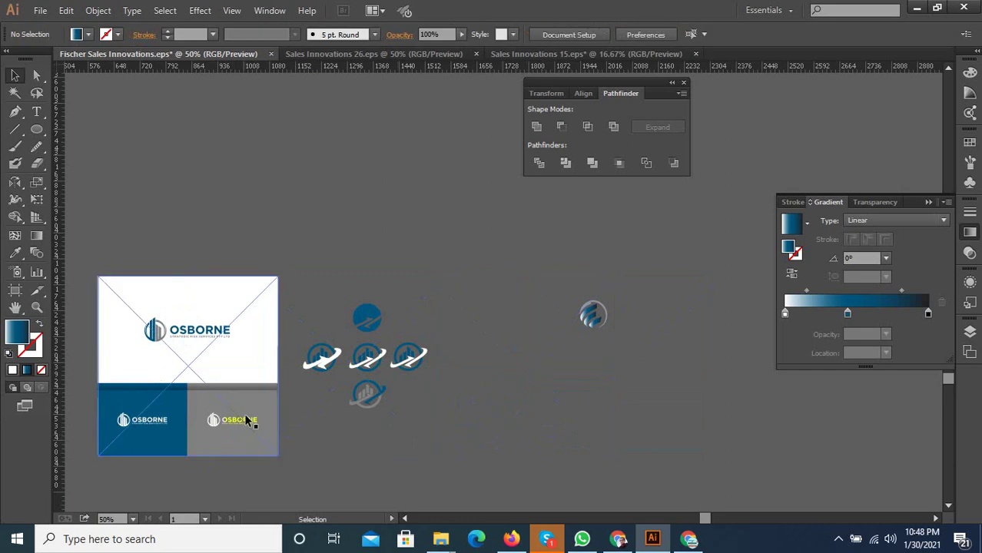
key("Delete")
left_click(234, 401)
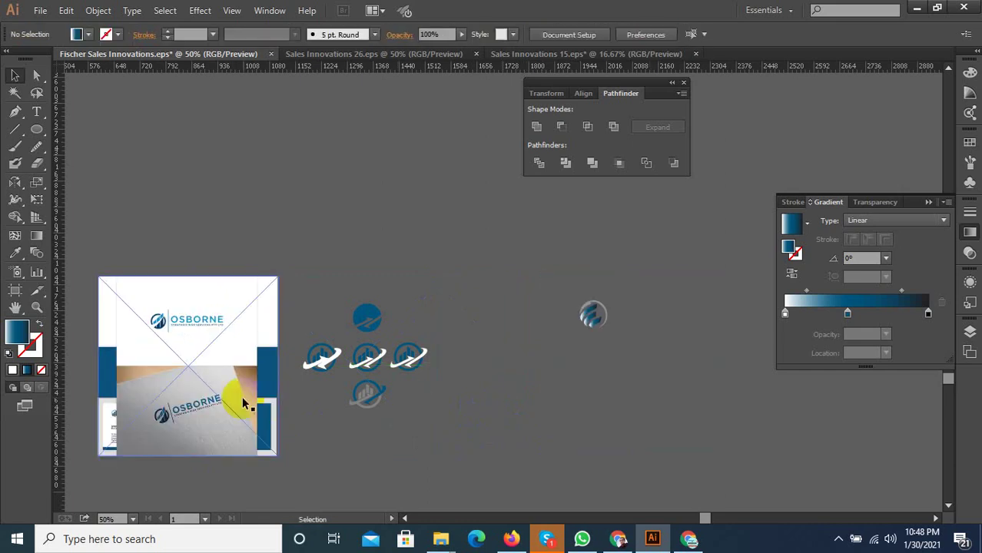
left_click_drag(248, 394, 679, 401)
Draw a gradient-stroked circle over the OSBORNE icon's ring.
scroll(700, 340, "up", 5)
scroll(633, 365, "up", 2)
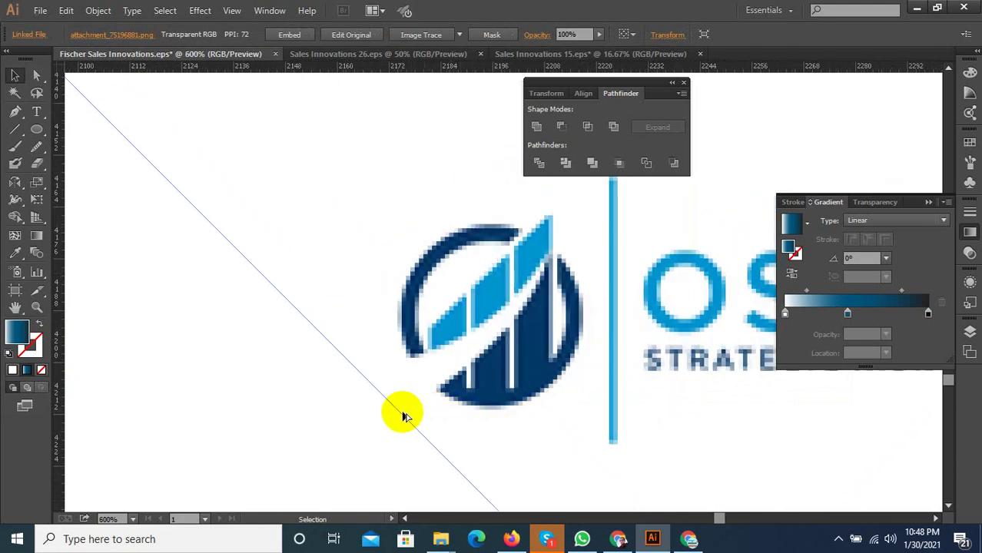
scroll(405, 415, "down", 1)
scroll(483, 378, "up", 1)
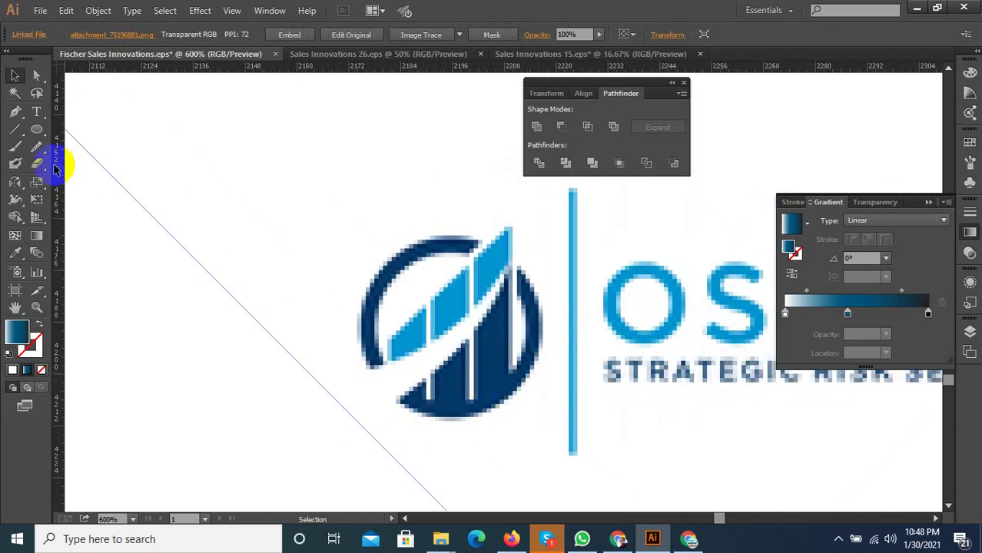
left_click_drag(40, 135, 108, 163)
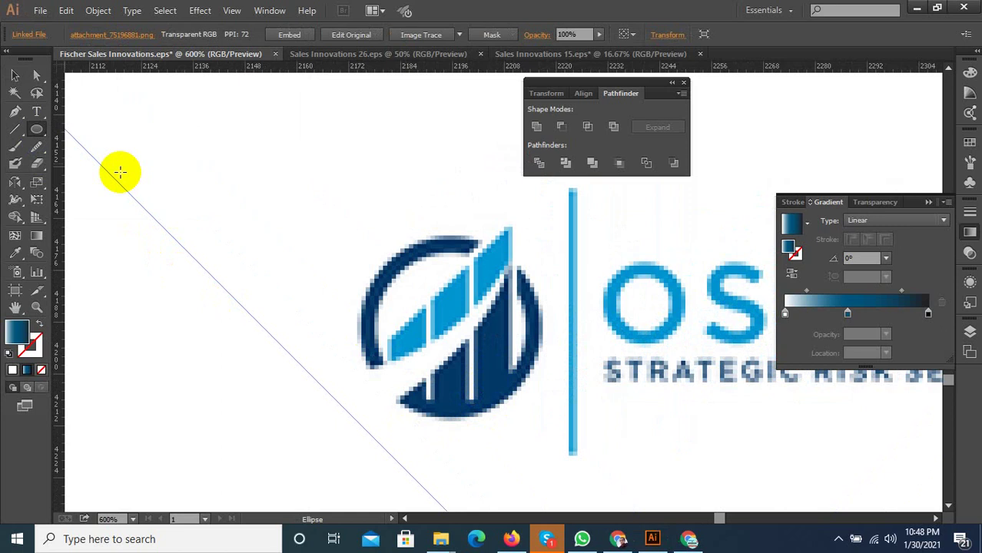
left_click_drag(454, 324, 522, 405)
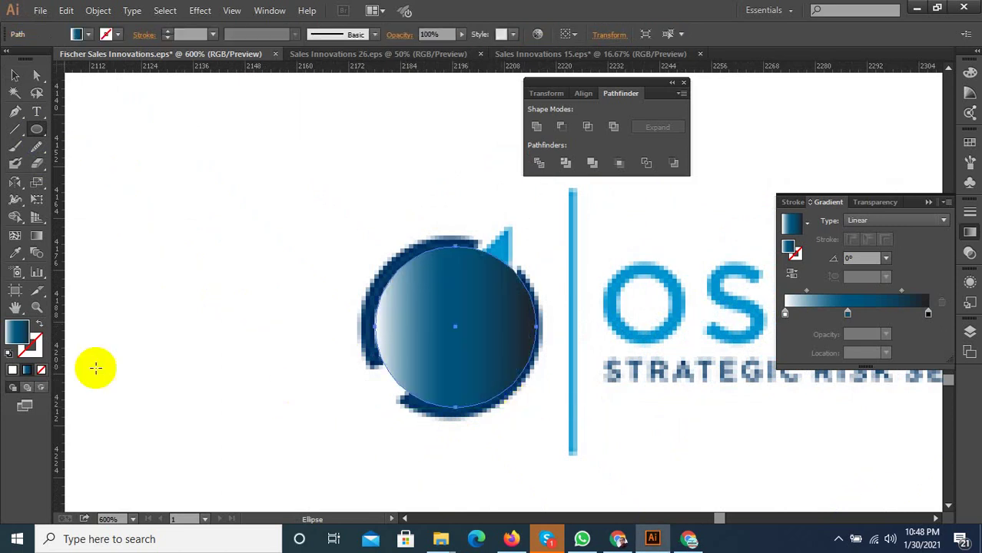
left_click(39, 324)
Paste a copy of the circle in front and enlarge it to the ring's outer edge.
scroll(558, 260, "up", 1)
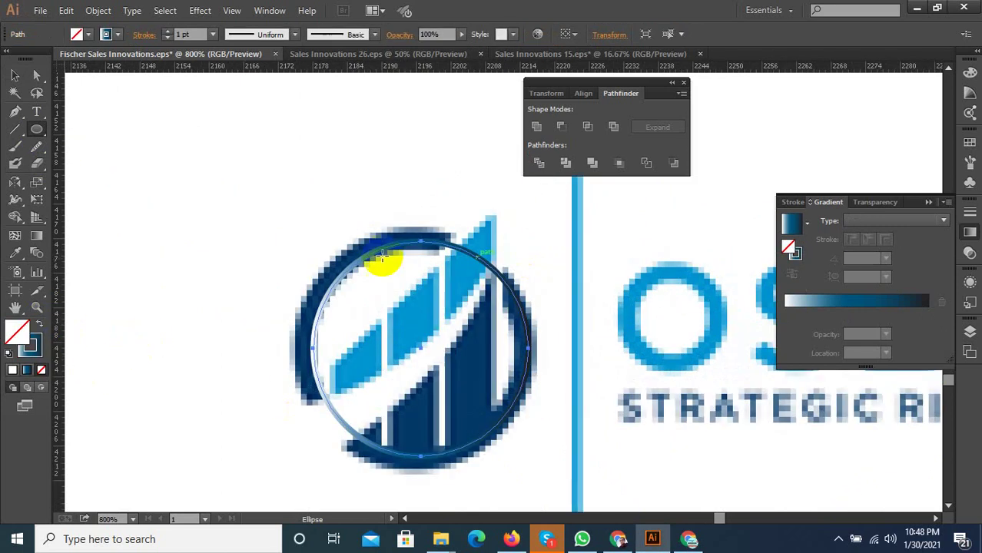
left_click(14, 76)
left_click(97, 10)
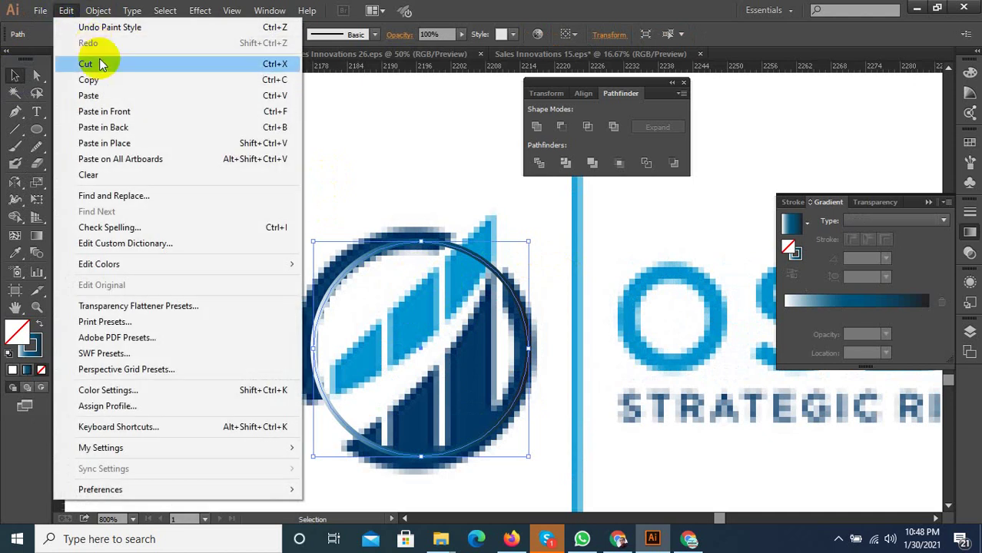
left_click(102, 80)
left_click(75, 13)
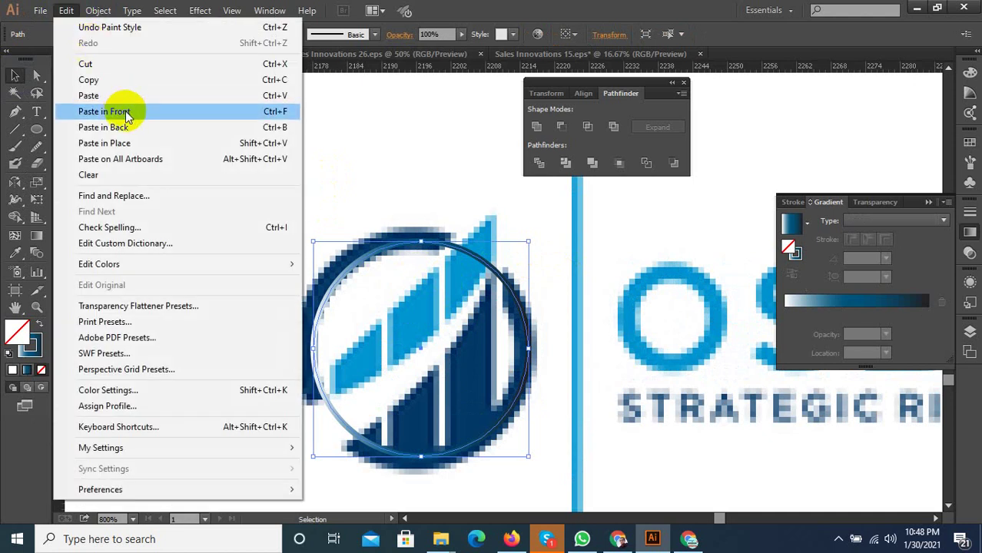
left_click(125, 111)
left_click_drag(530, 458, 565, 480)
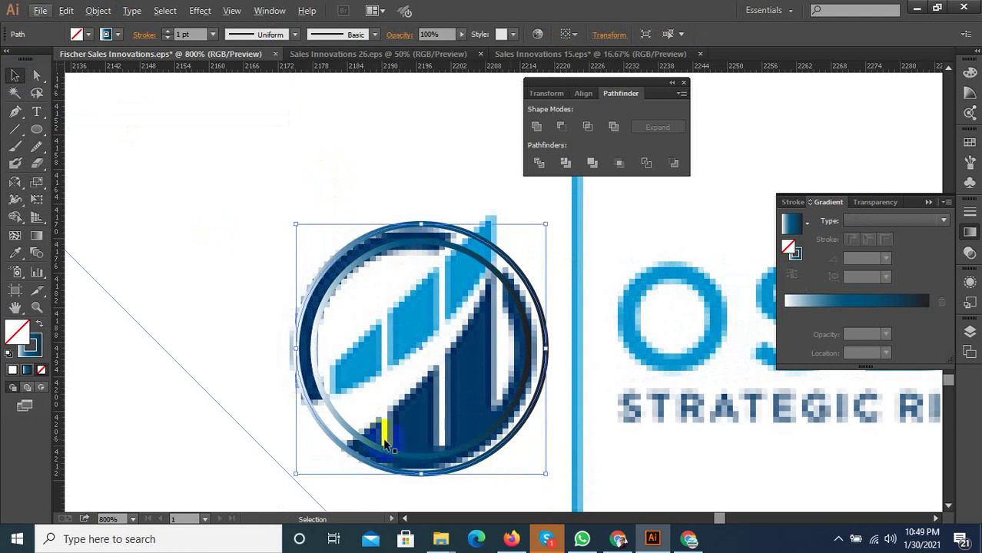
left_click(40, 135)
Draw a tall gradient-filled rectangle over the icon's left bar.
left_click(104, 129)
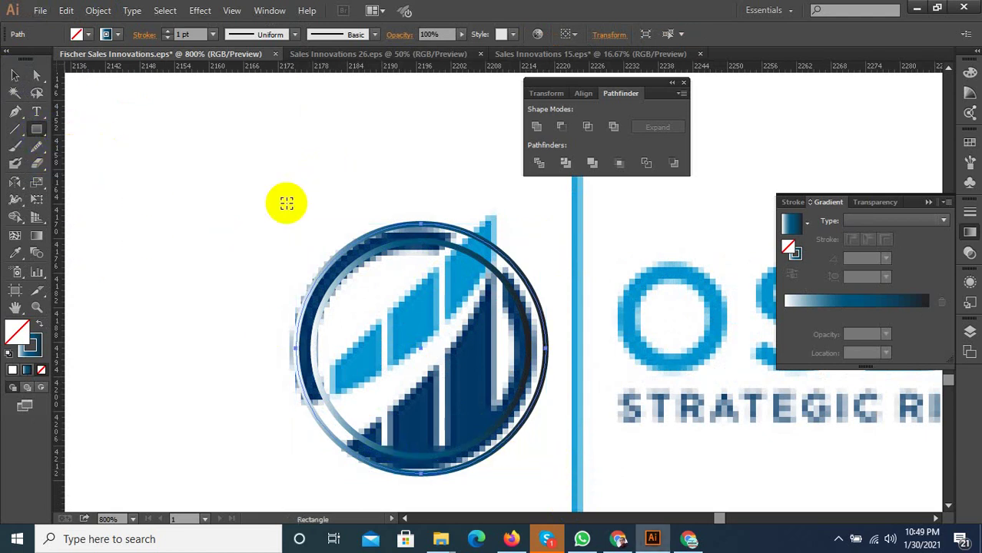
scroll(355, 305, "up", 1)
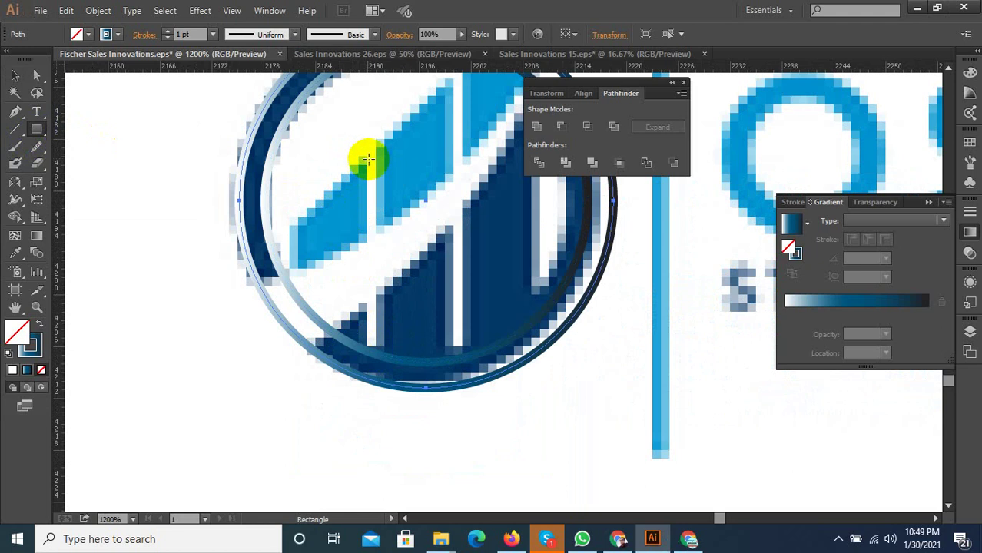
mouse_move(367, 159)
left_mouse_down()
mouse_move(304, 430)
mouse_move(291, 435)
left_mouse_up()
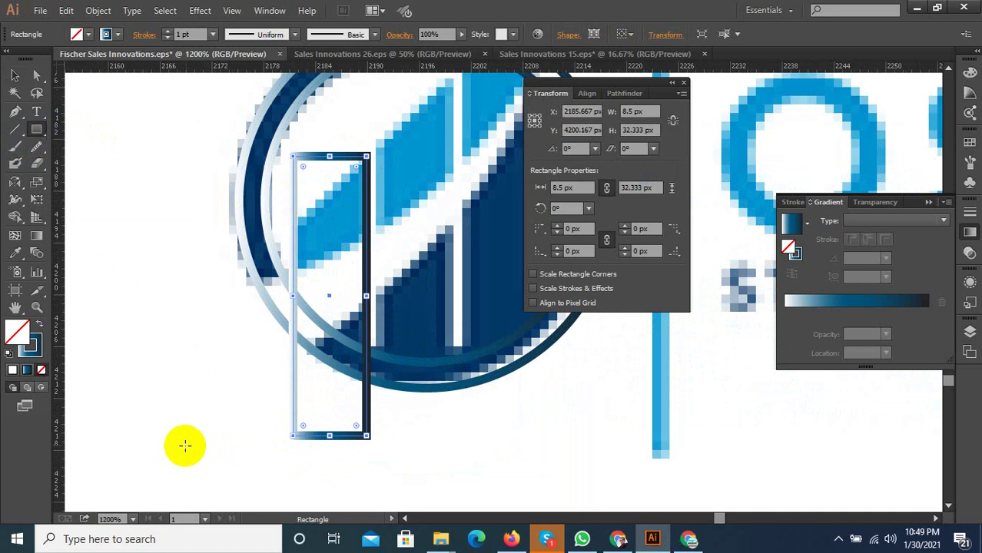
scroll(149, 447, "down", 1)
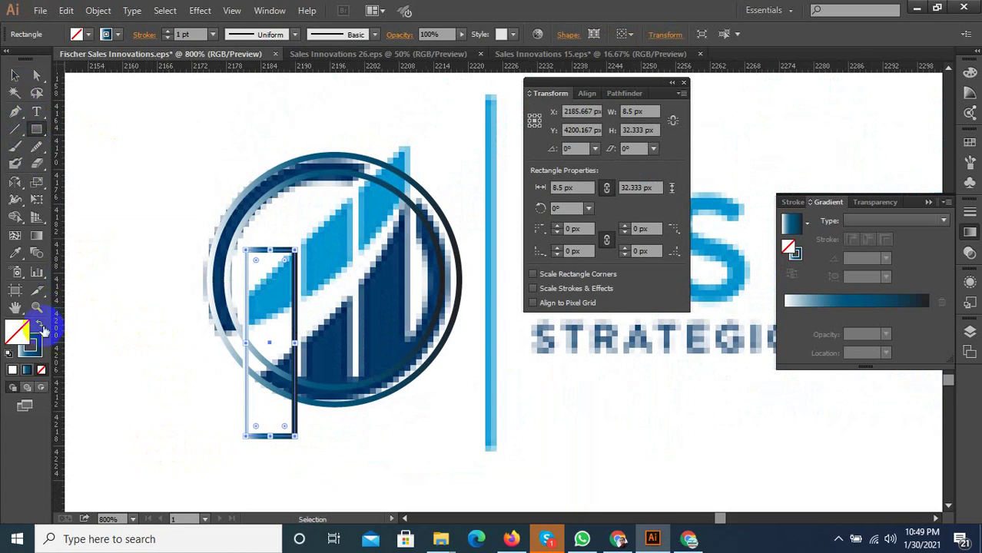
left_click(41, 328)
Duplicate the bar twice to the right and stretch the middle and right bars upward.
left_click(17, 75)
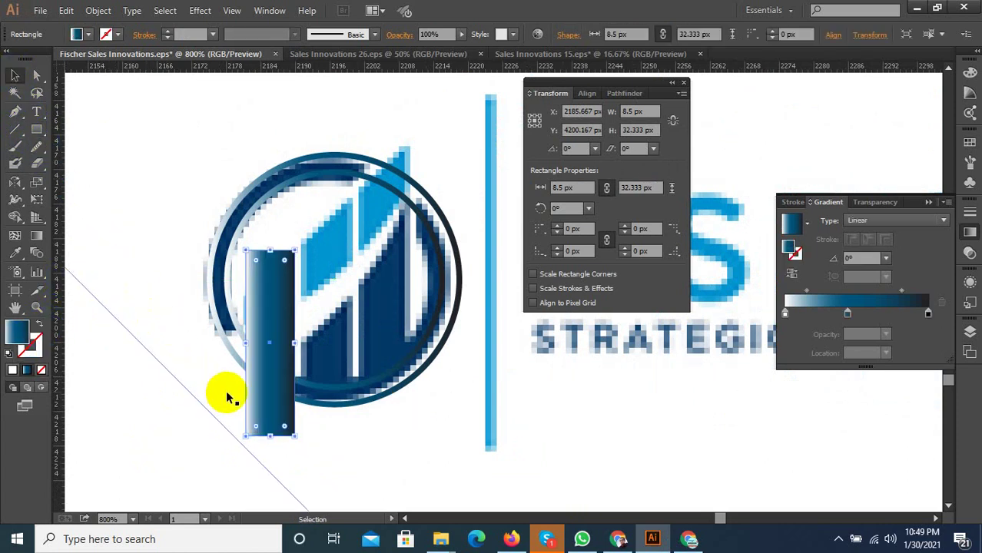
left_click_drag(287, 361, 325, 349)
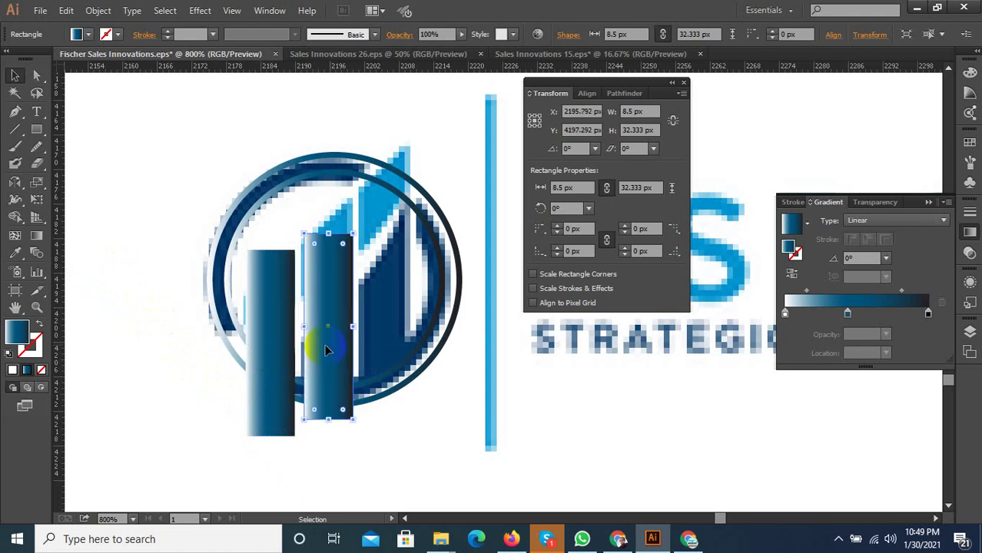
key("ctrl+d")
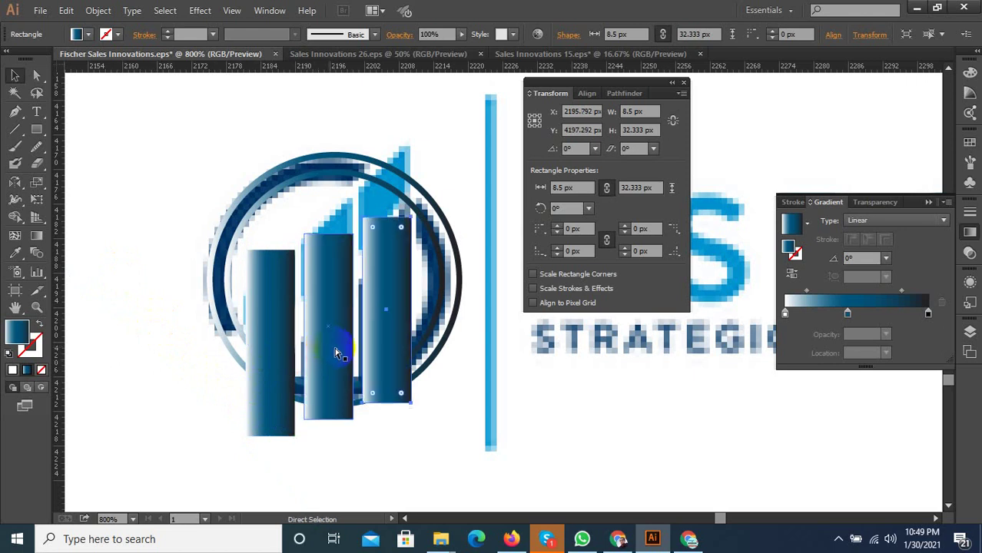
left_click(345, 258, "shift")
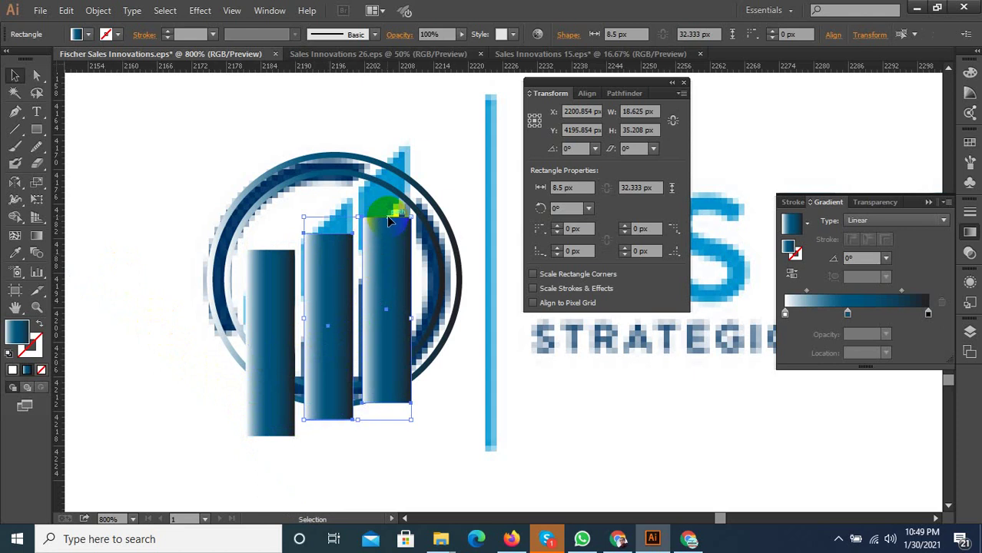
left_click_drag(357, 220, 355, 143)
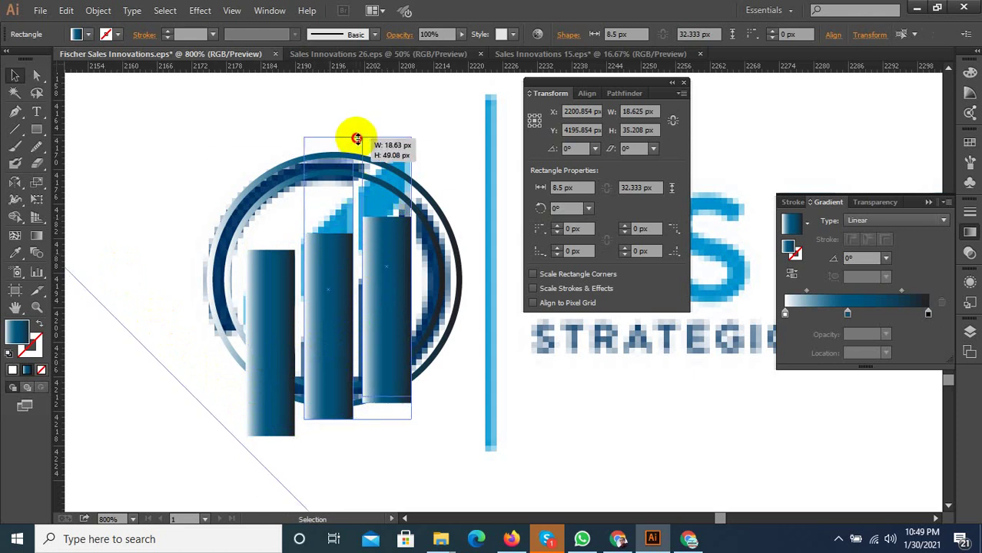
Shorten the middle bar and lower its top-left anchor to slant its top.
left_click(369, 165, "shift")
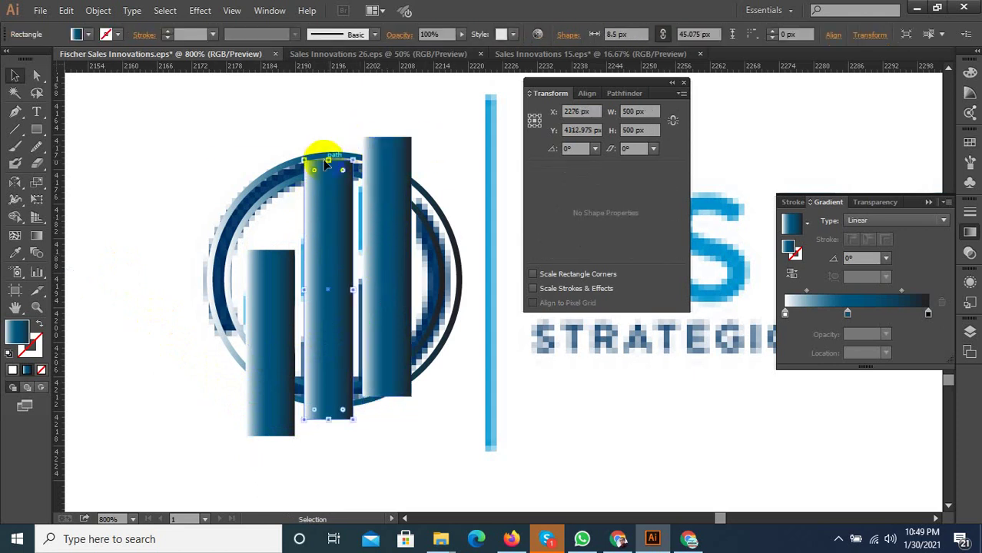
mouse_move(329, 159)
left_mouse_down()
mouse_move(330, 231)
mouse_move(331, 206)
left_mouse_up()
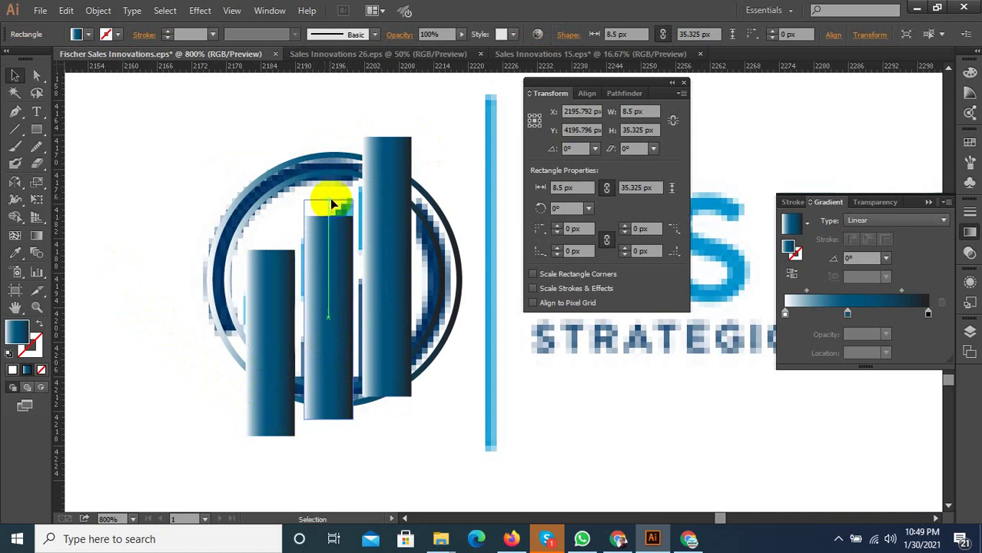
left_click(36, 74)
scroll(291, 230, "up", 1)
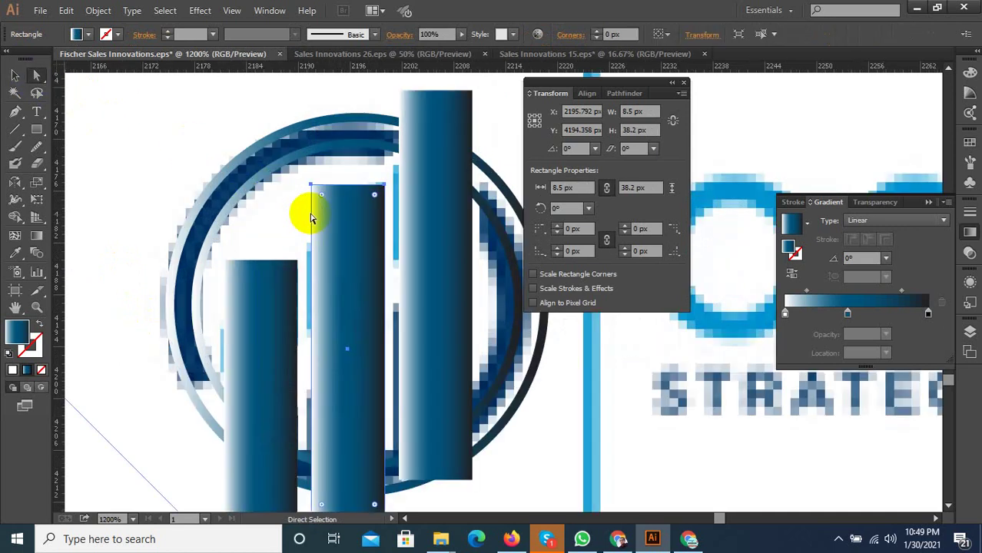
left_click_drag(312, 187, 311, 247)
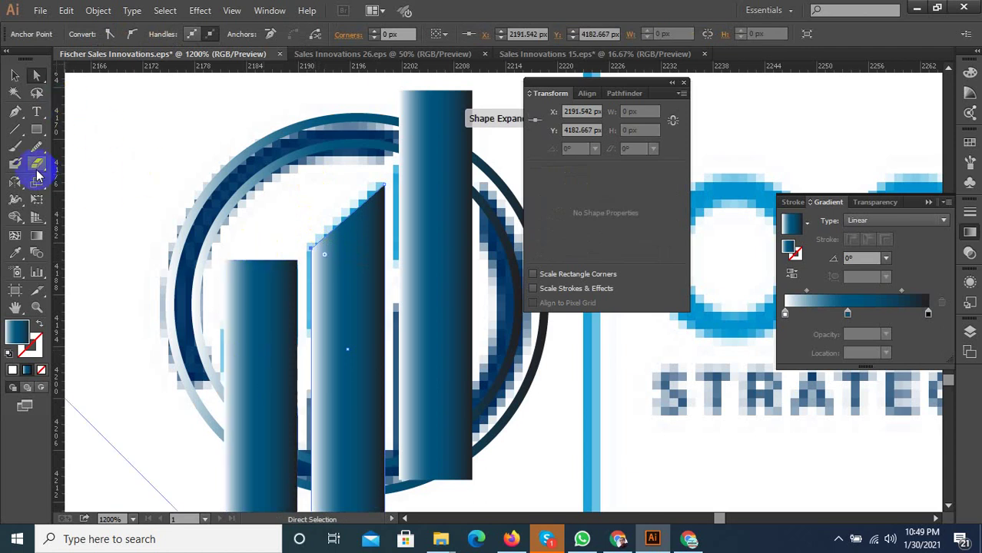
Make the middle bar a gradient outline, slant the left bar's top, and reset Essentials workspace.
left_click(40, 323)
left_click(276, 290)
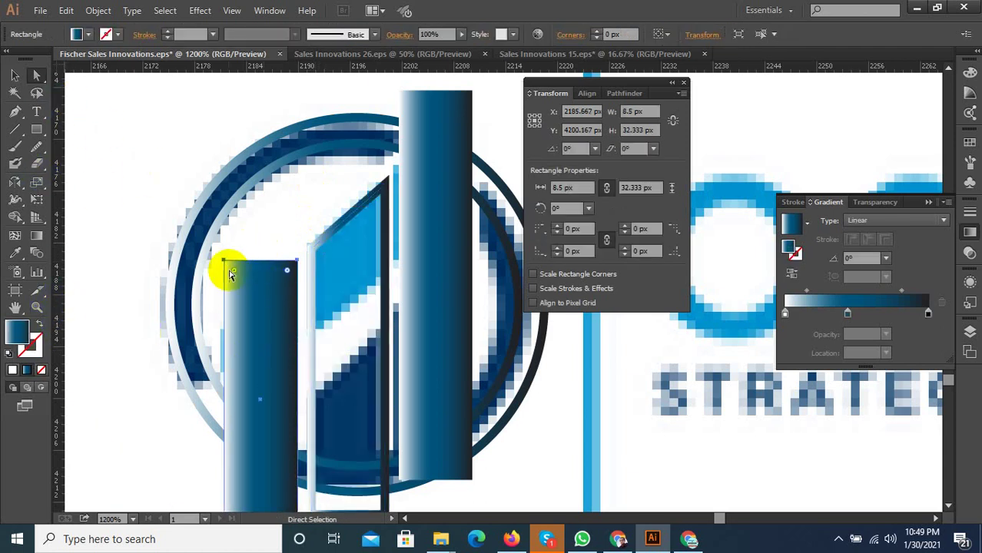
left_click_drag(225, 262, 225, 330)
left_click(838, 538)
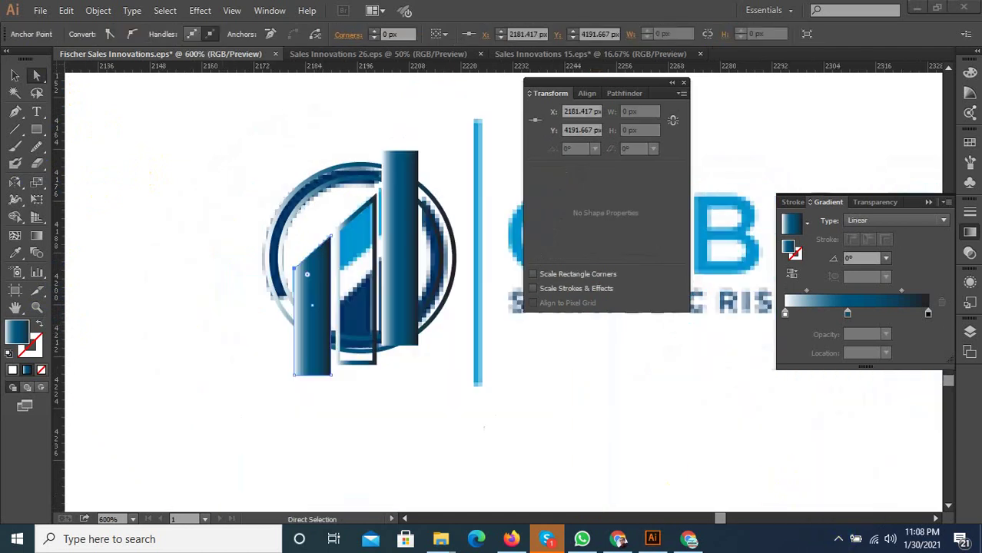
left_click(768, 10)
left_click(805, 160)
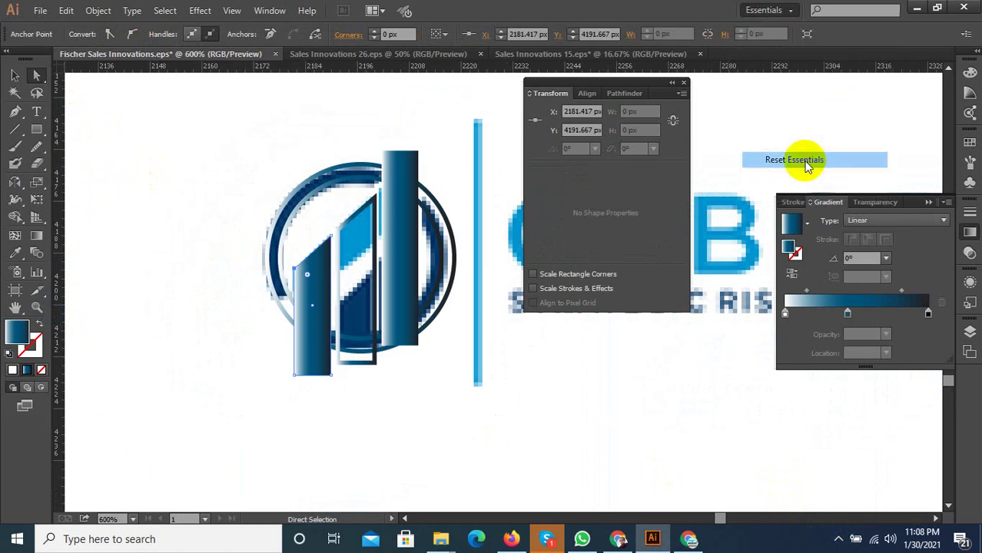
Turn the left bar into a gradient outline, then select the circle path around the icon.
left_click(301, 295)
scroll(308, 308, "up", 2, "alt")
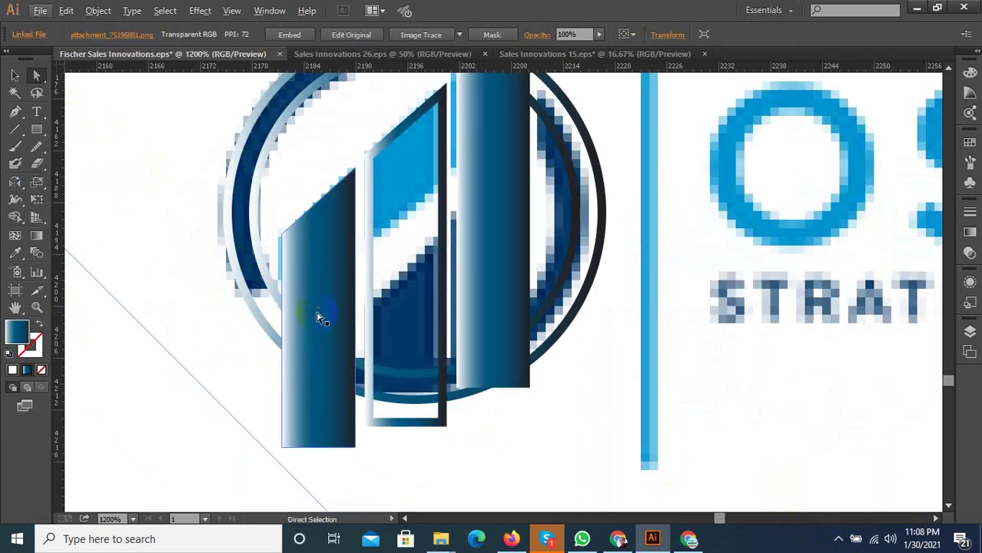
left_click(321, 318)
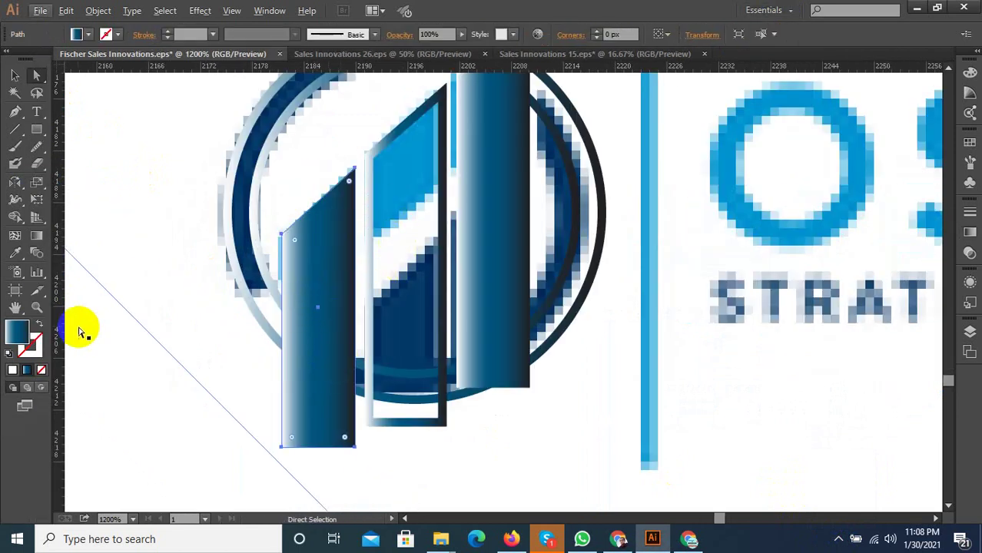
left_click(43, 329)
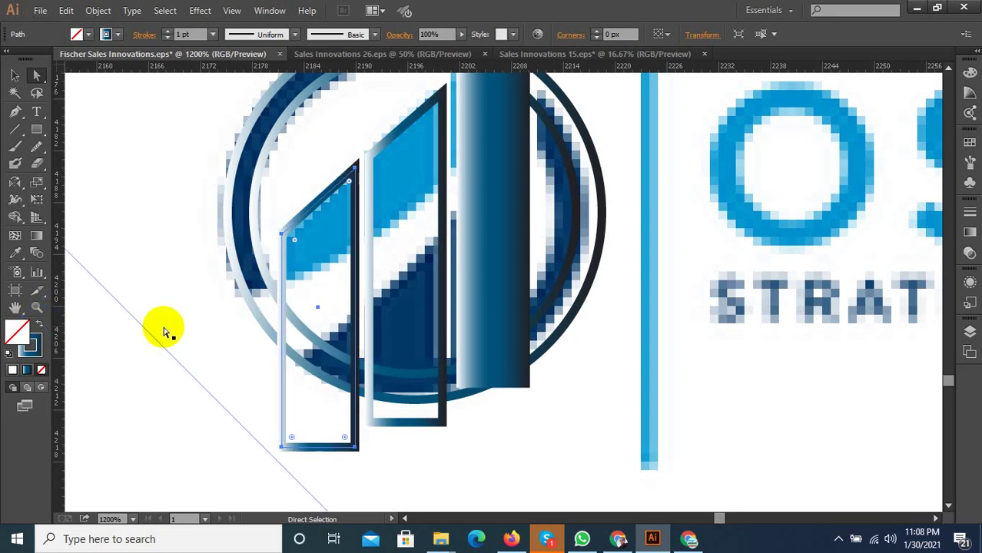
left_click(281, 359)
scroll(291, 338, "down", 1, "alt")
left_click(298, 347)
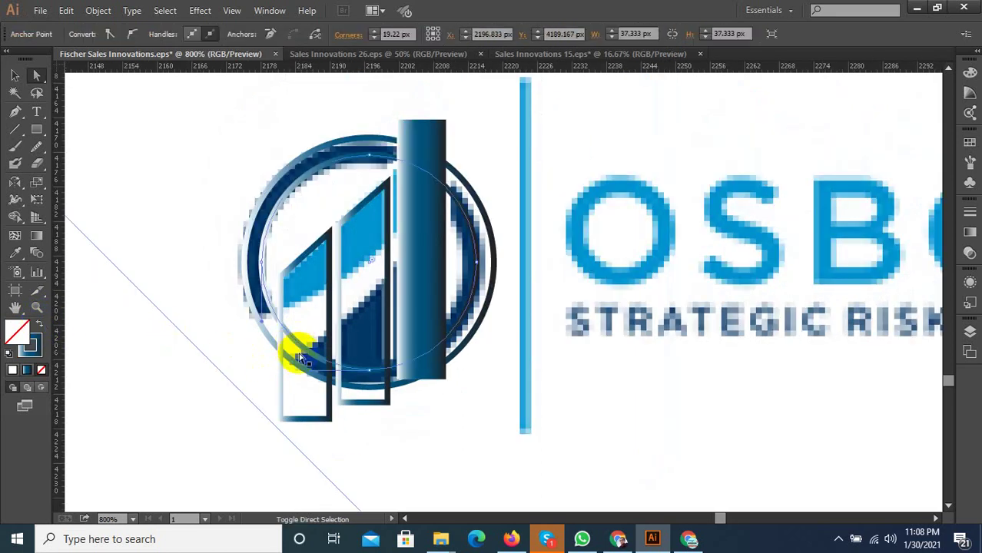
left_click(14, 75)
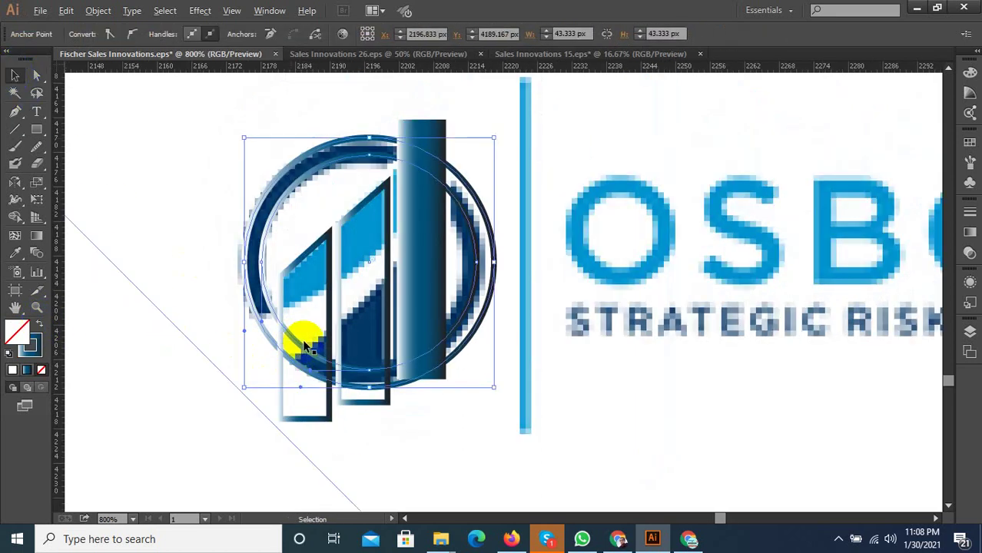
scroll(301, 332, "down", 1, "alt")
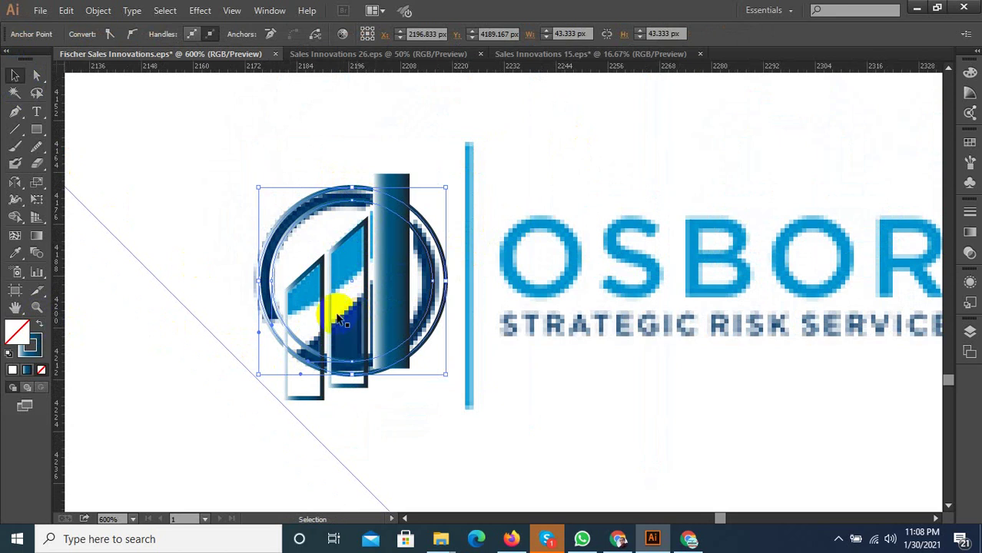
Select the emblem's larger outer ring path and browse the menus for shape options.
left_click(98, 12)
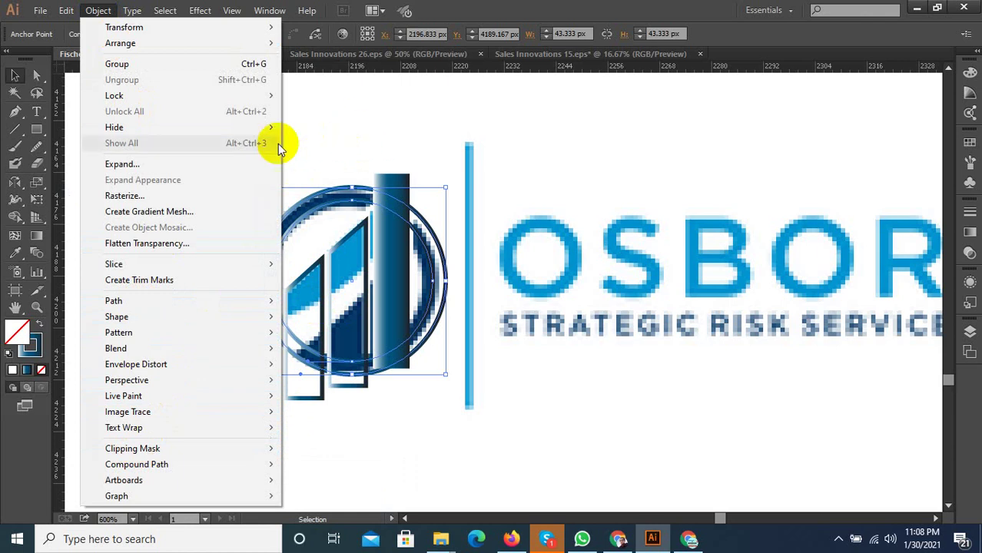
key("Escape")
left_click(315, 101)
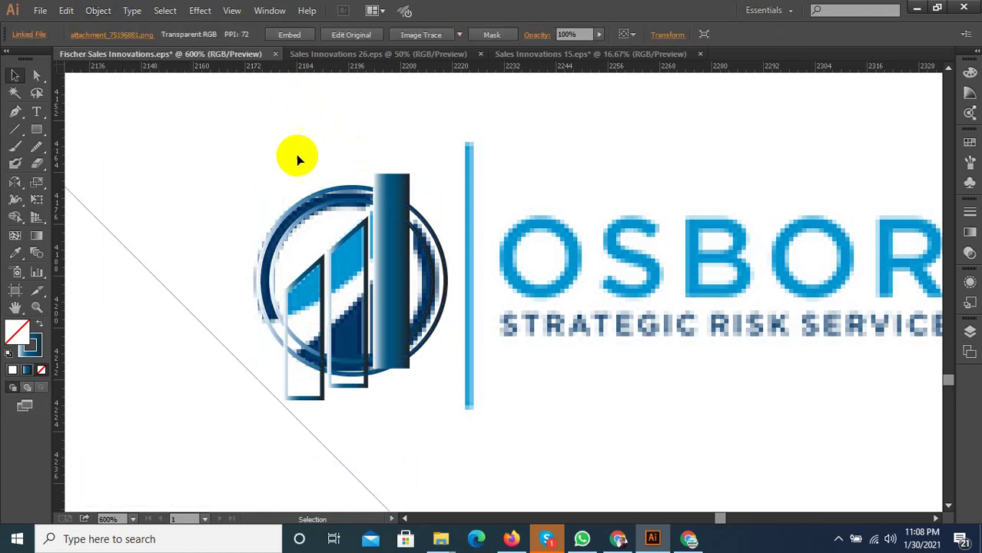
left_click(342, 192)
left_click(341, 188)
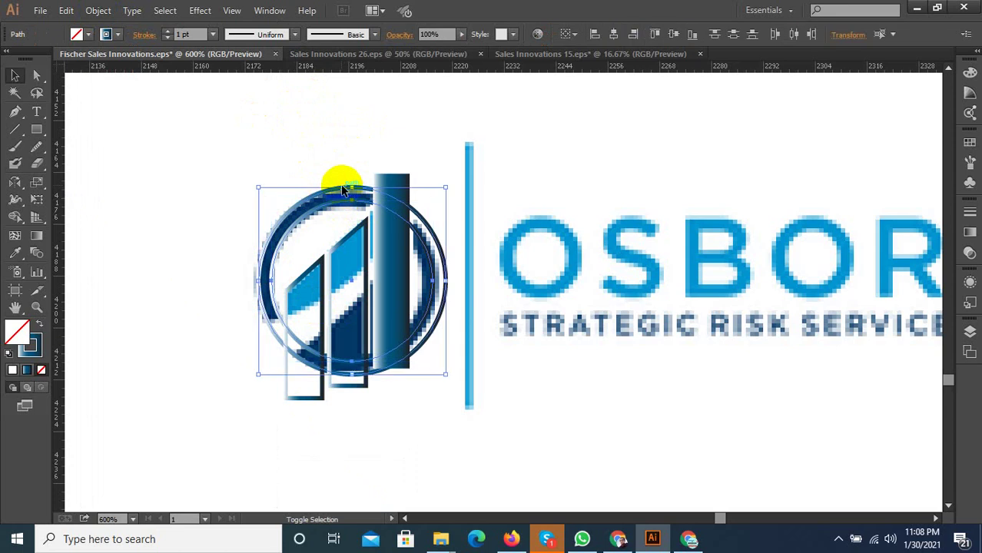
left_click(97, 10)
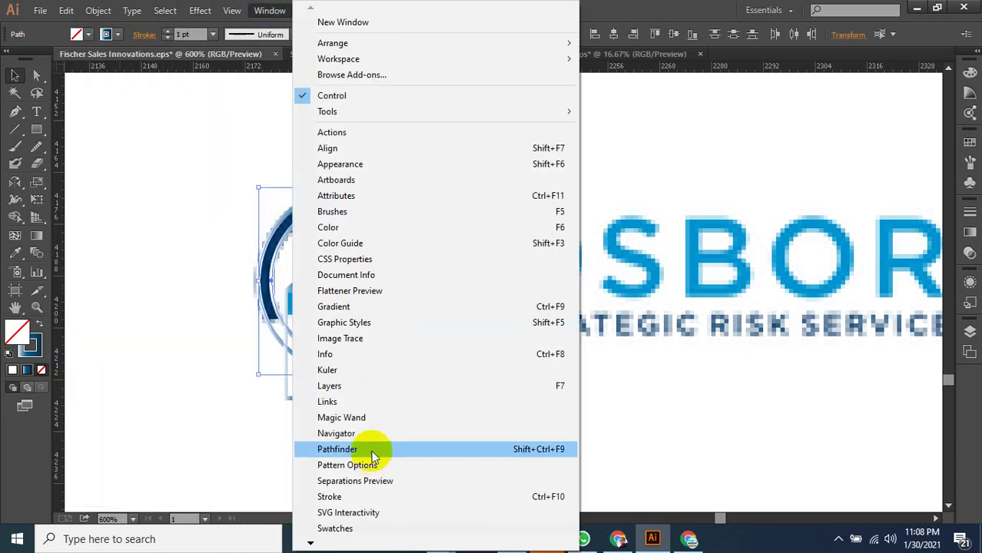
Divide the selected shapes with Pathfinder Divide and ungroup the resulting pieces.
left_click(372, 453)
left_click(542, 159)
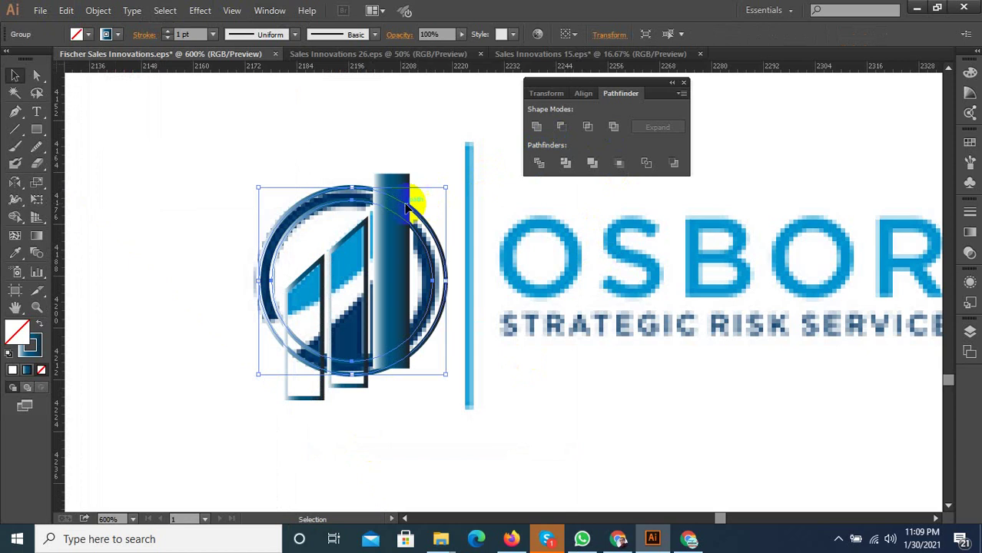
right_click(415, 193)
left_click(440, 285)
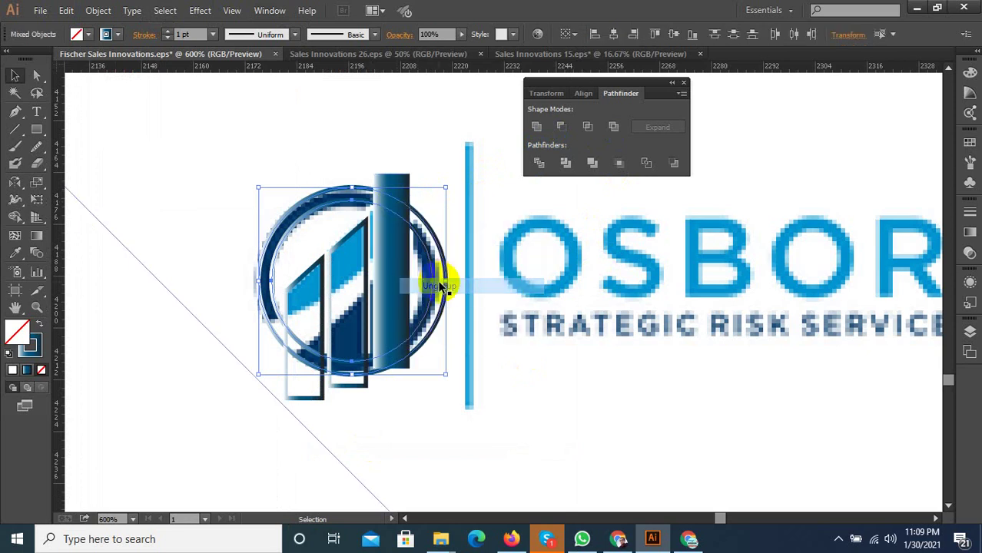
Select the tall gradient bar and the slanted bar shapes.
left_click(401, 261)
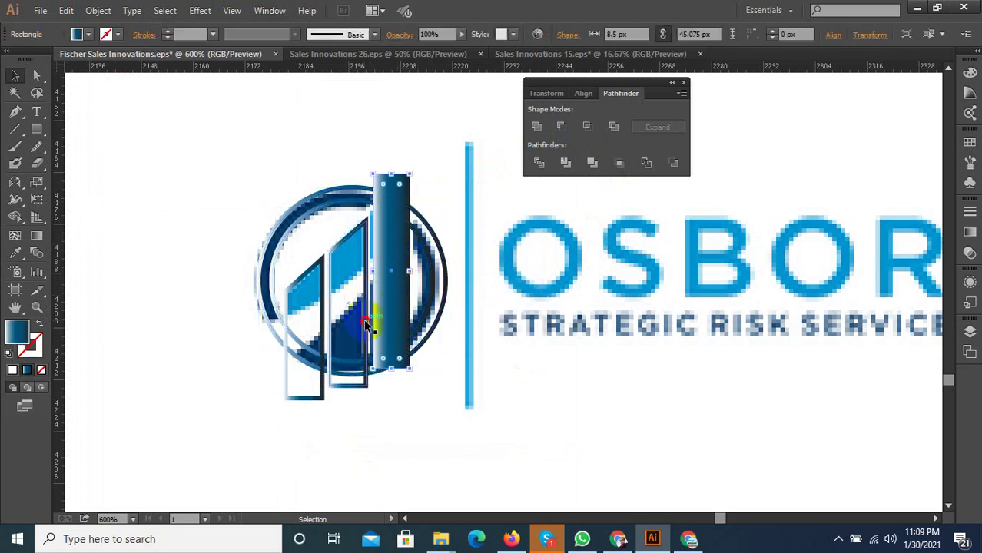
left_click(327, 307, "shift")
left_click(390, 298, "shift")
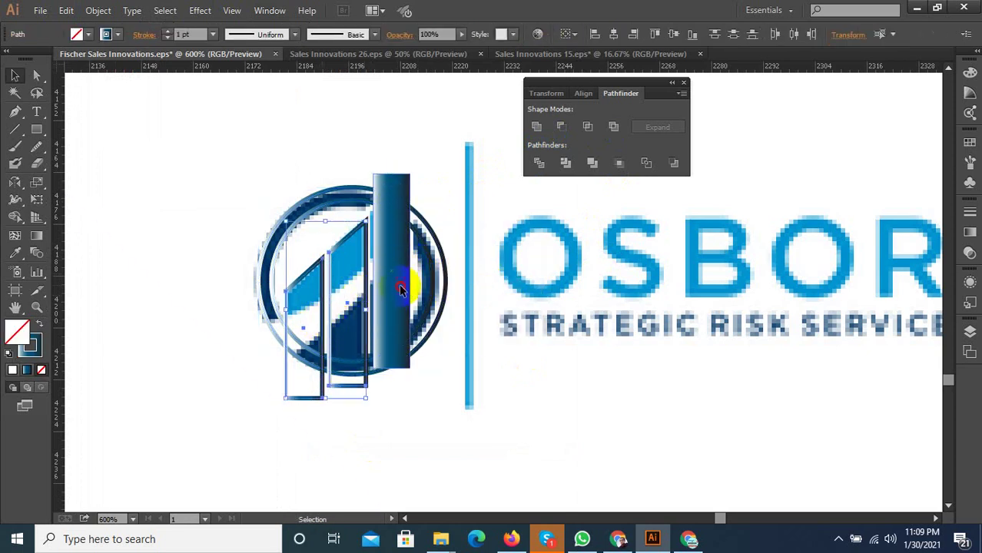
left_click(399, 289)
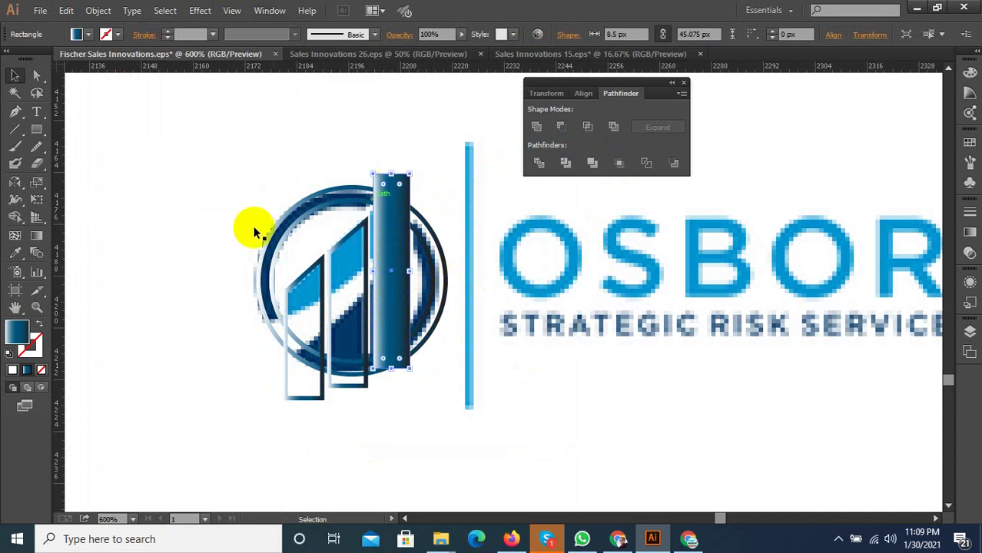
Make the tall bar a gradient outline and lower its top edge slightly.
left_click(40, 313)
left_click(43, 326)
scroll(414, 197, "up", 1)
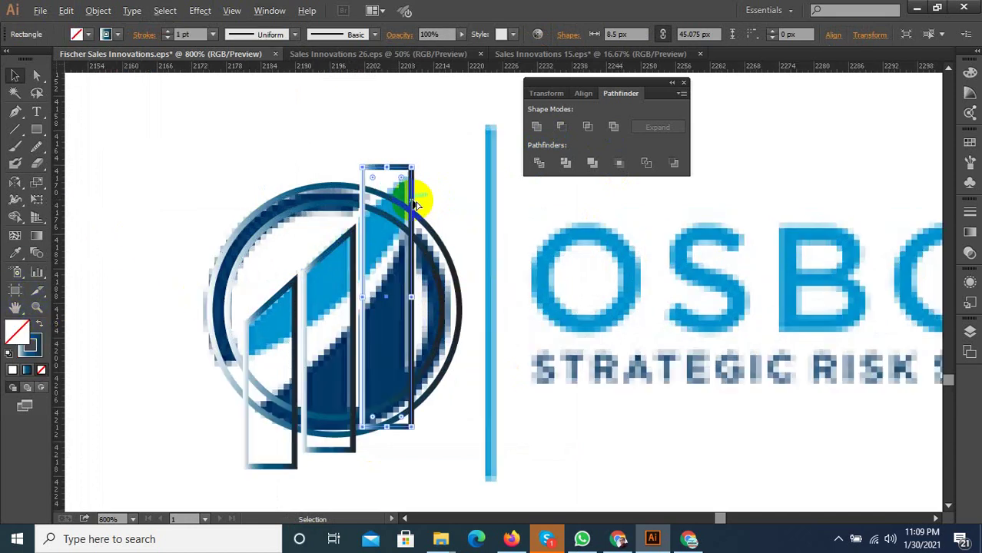
scroll(384, 176, "up", 1)
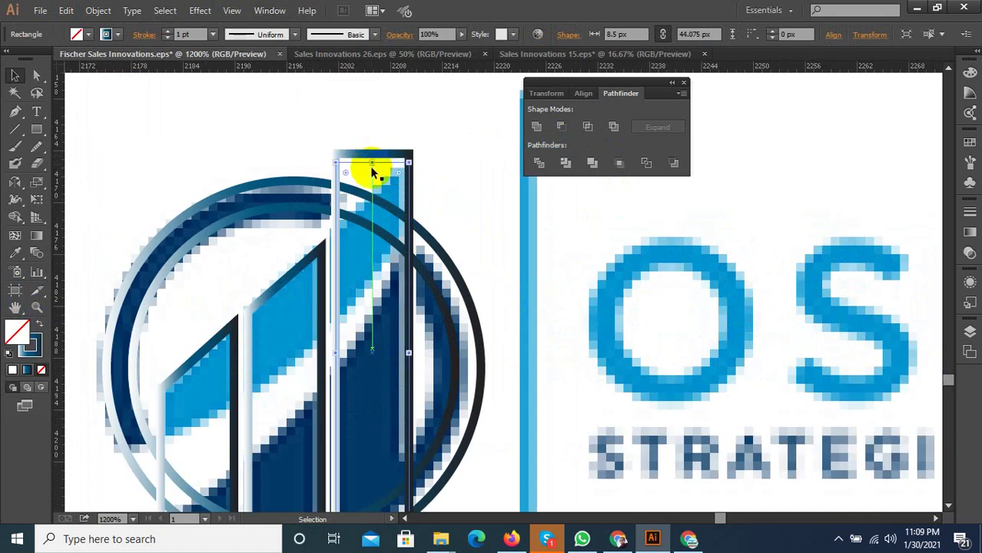
mouse_move(371, 153)
left_mouse_down()
mouse_move(338, 200)
mouse_move(333, 226)
left_mouse_up()
Zoom in and Shift-select the middle bar, left bar, circle and long diagonal outlines.
left_click(365, 135)
key("ctrl+1")
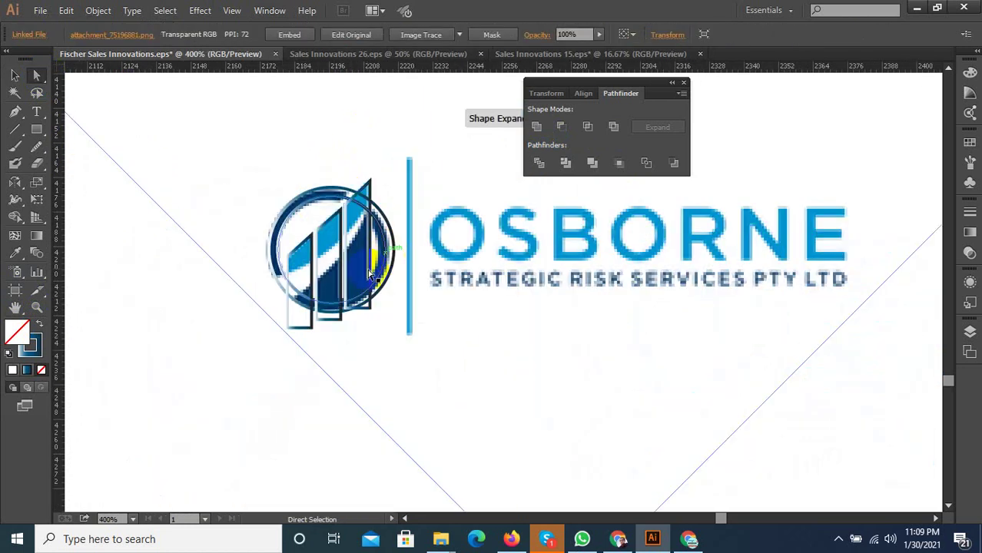
scroll(352, 280, "up", 4)
scroll(352, 280, "up", 2)
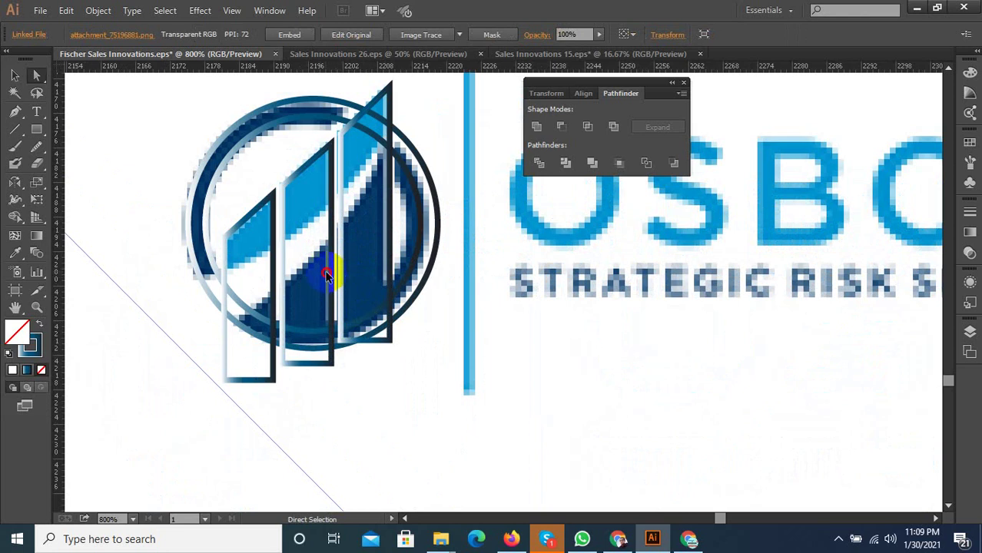
left_click(325, 276)
left_click(265, 280, "shift")
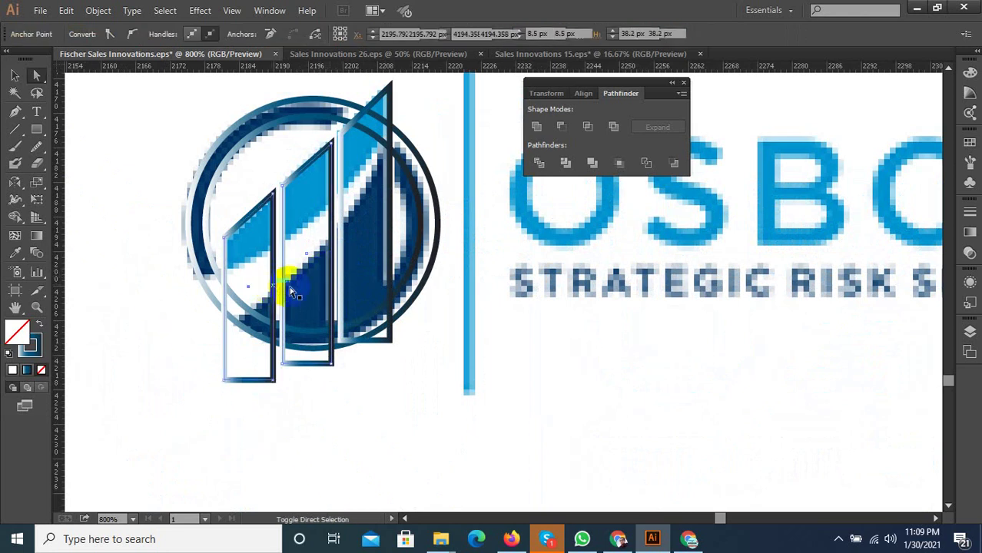
left_click(421, 202, "shift")
left_click(443, 198, "shift")
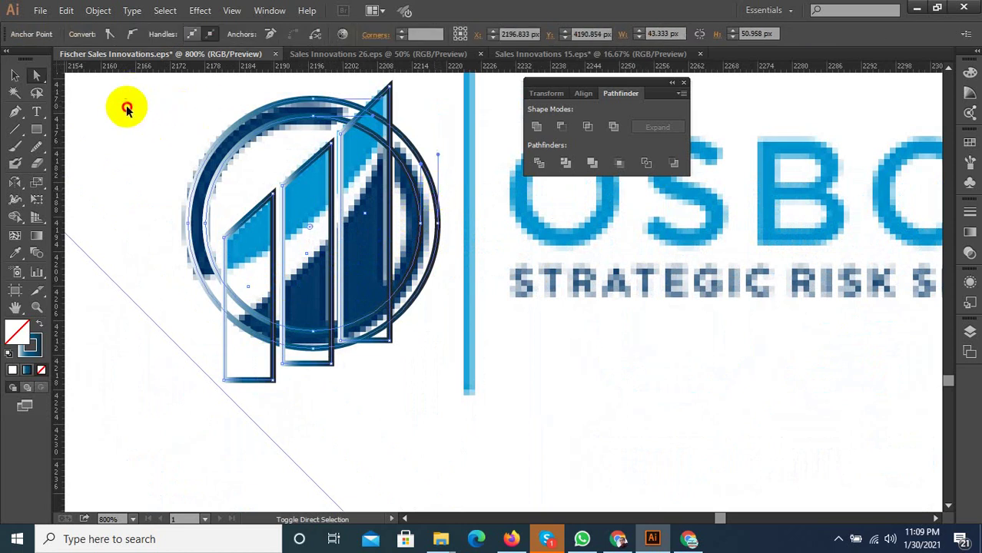
left_click(15, 75)
scroll(296, 219, "down", 3)
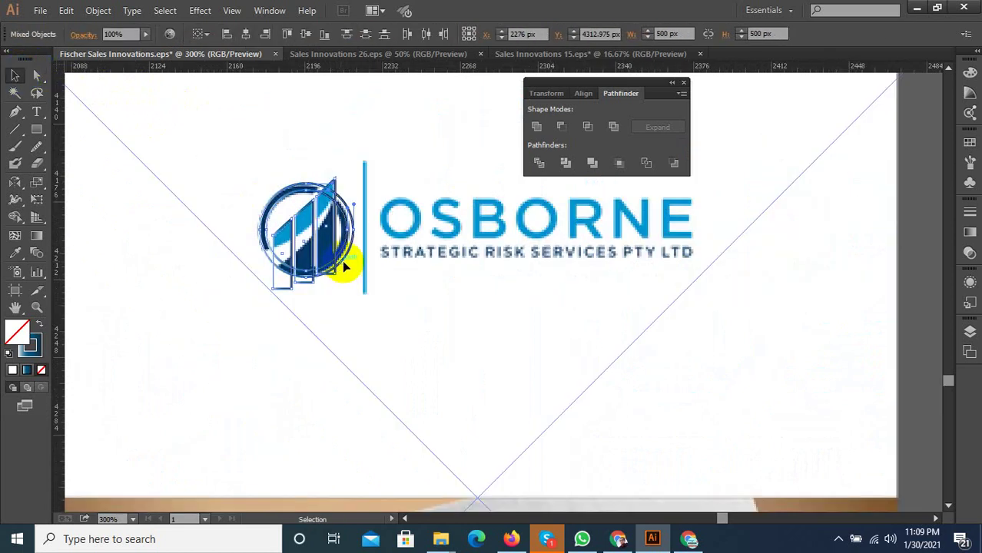
scroll(317, 215, "up", 2)
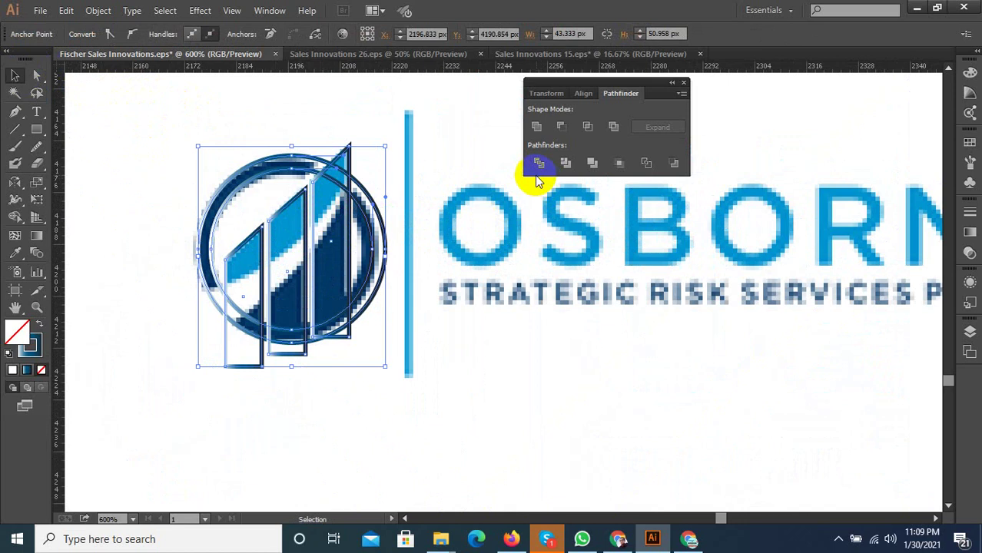
Ungroup the redrawn icon outlines and clear the selection.
left_click(378, 219)
right_click(364, 189)
left_click(377, 266)
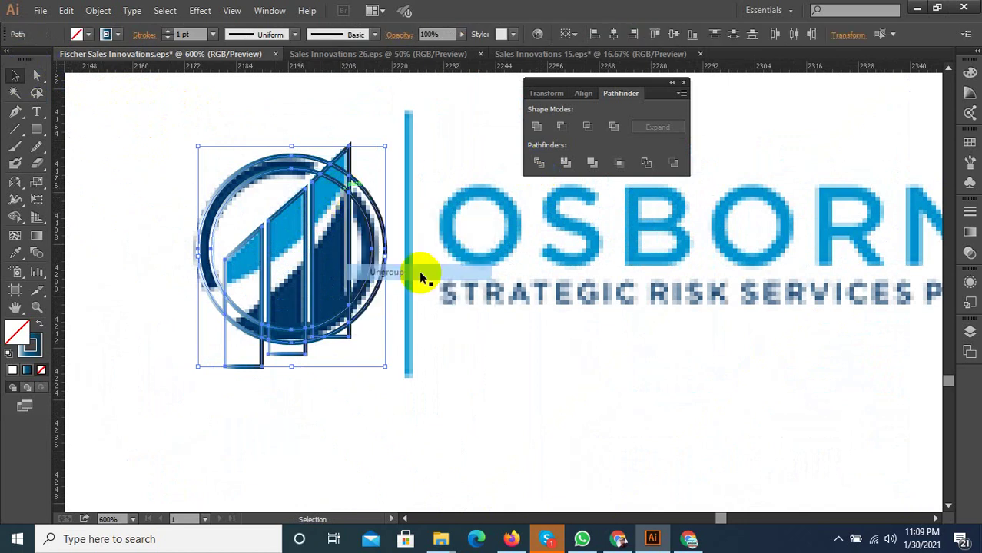
left_click_drag(304, 300, 275, 300)
scroll(275, 300, "up", 1)
left_click(254, 390)
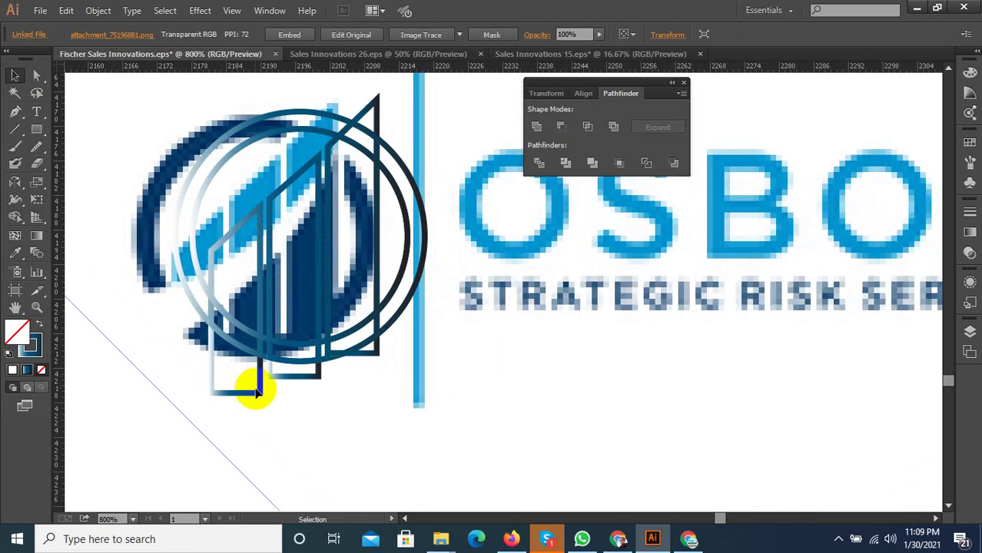
left_click(283, 387)
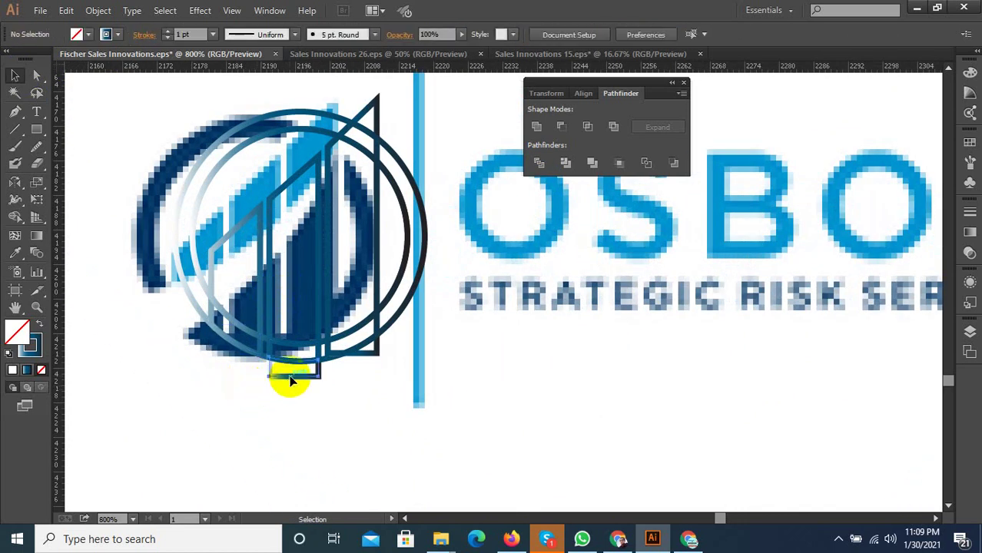
Select the outline paths and drag them left, away from the OSBORNE reference logo.
left_click_drag(321, 360, 332, 353)
left_click(333, 359)
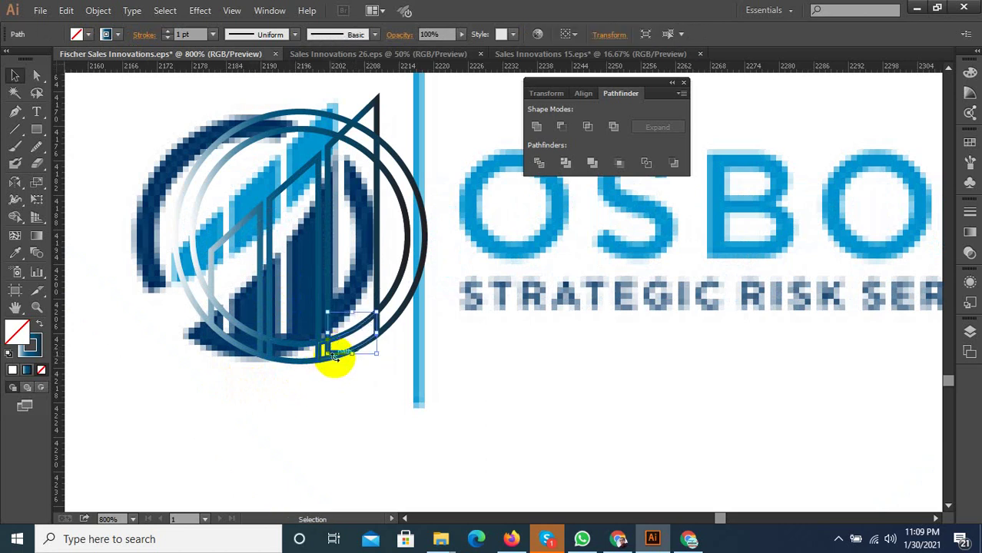
scroll(365, 372, "down", 1)
mouse_move(394, 383)
left_mouse_down()
mouse_move(405, 387)
mouse_move(394, 399)
left_mouse_up()
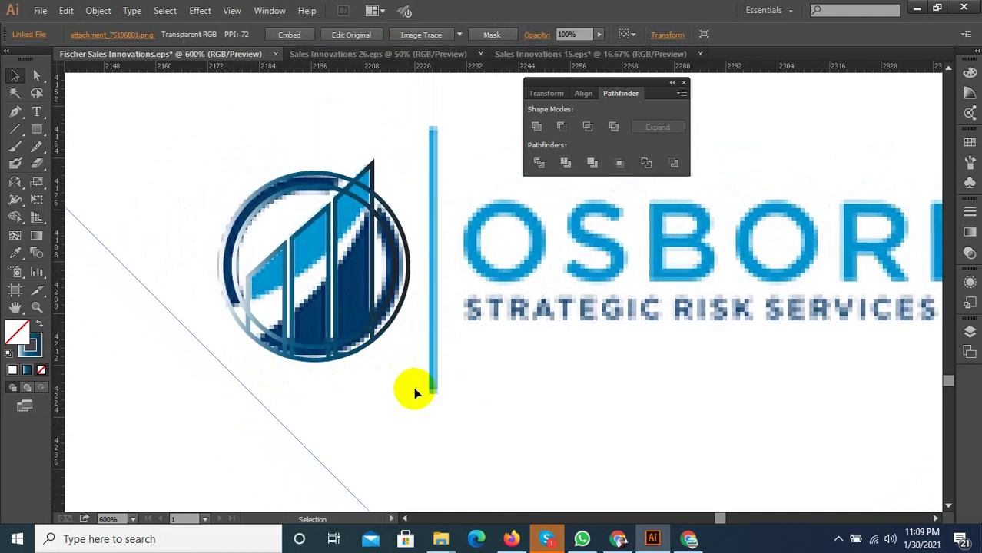
scroll(394, 394, "up", 1)
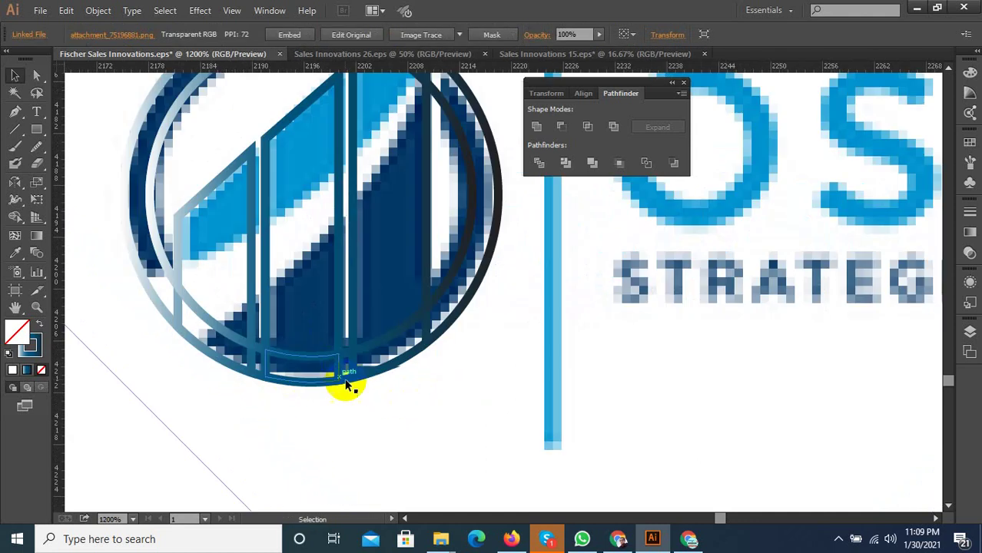
scroll(344, 388, "down", 1)
scroll(438, 406, "down", 3)
Select the whole outline icon and eyedropper the OSBORNE logo's light blue onto it.
scroll(568, 408, "up", 2)
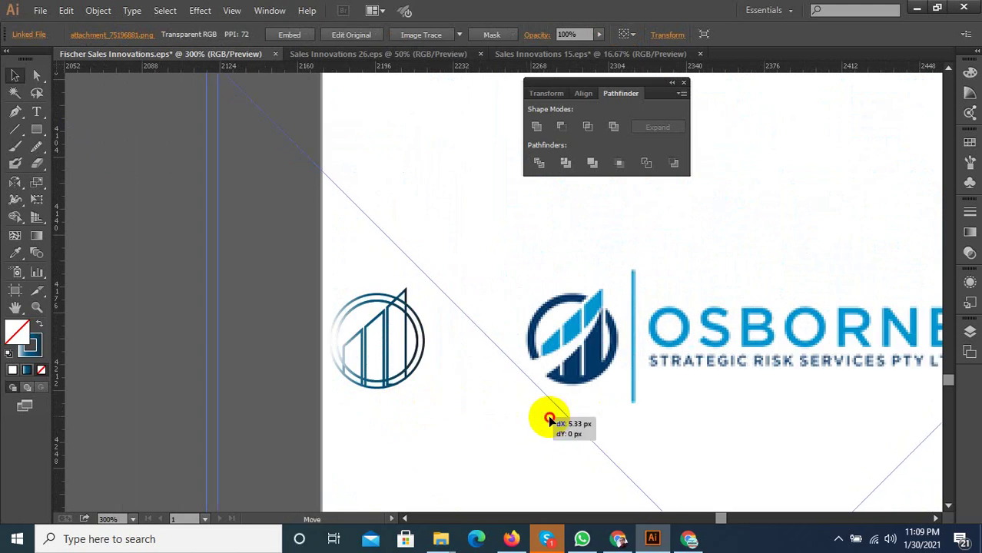
left_click_drag(477, 407, 500, 414)
scroll(522, 415, "left", 3)
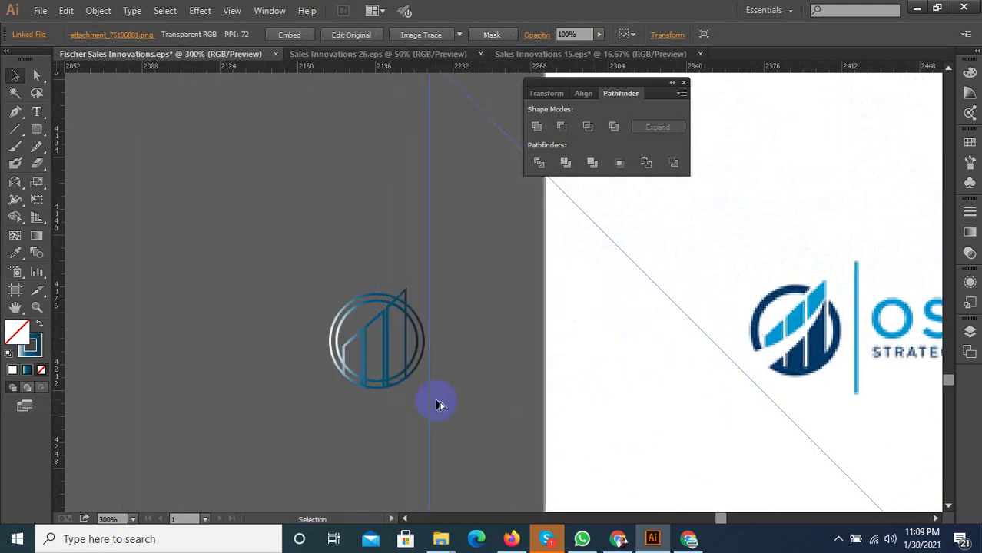
left_click_drag(416, 417, 234, 209)
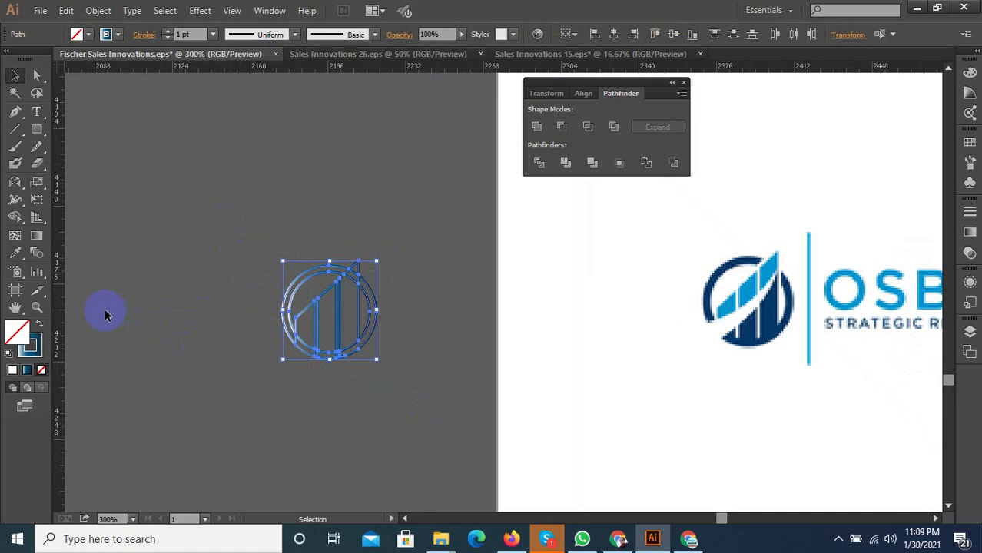
left_click(15, 252)
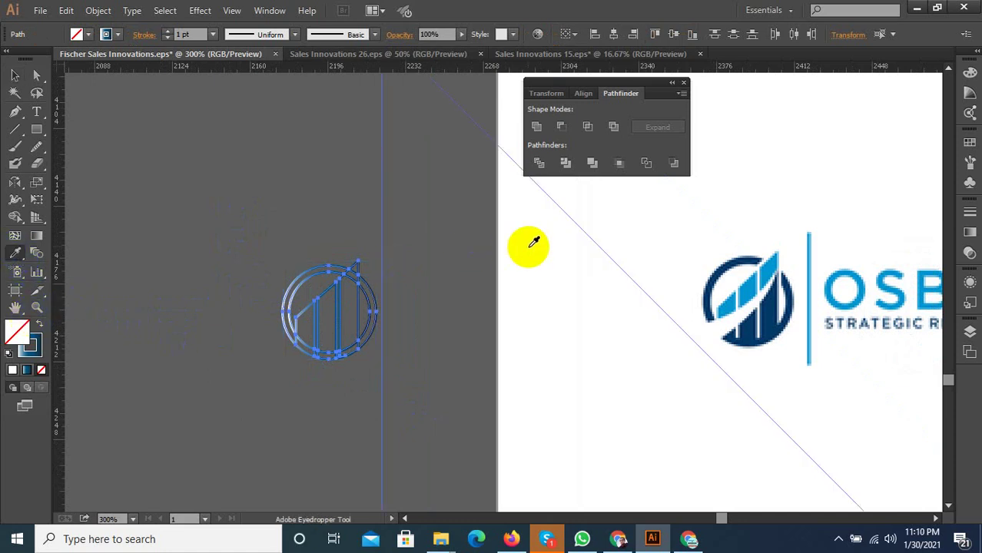
left_click(775, 303)
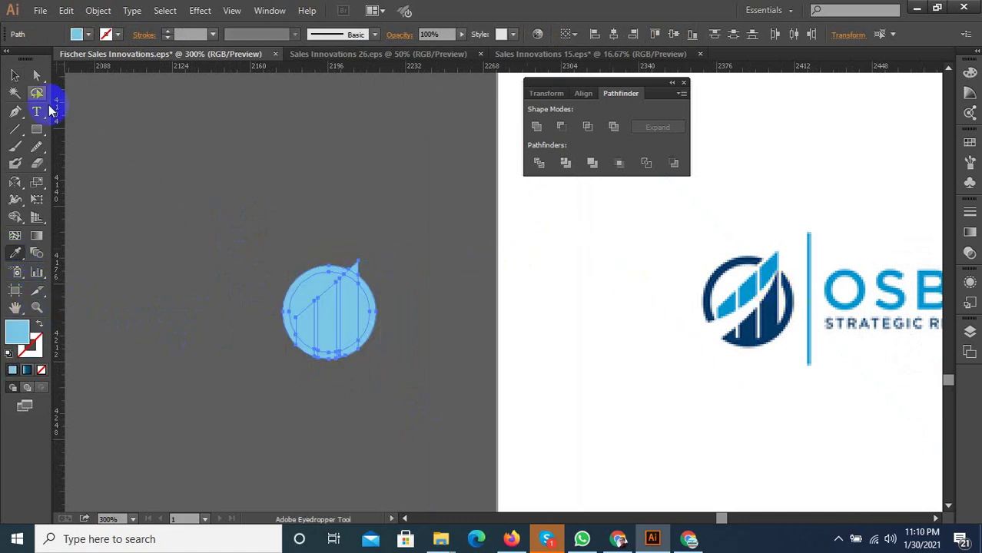
left_click(14, 74)
left_click(401, 344)
scroll(319, 326, "up", 2)
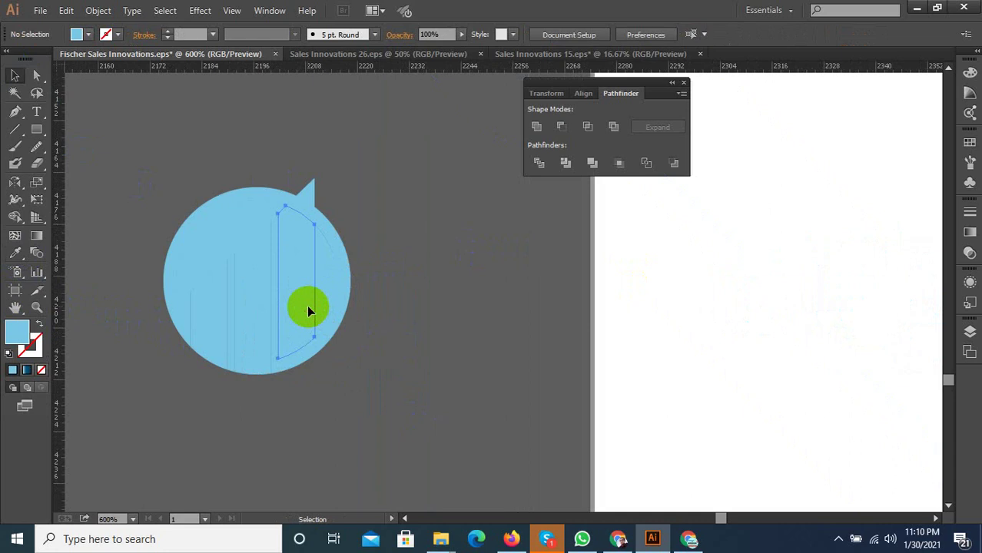
Adjust a bar path and deselect to preview the reshaped light-blue bars.
left_click(306, 311)
mouse_move(287, 270)
left_mouse_down()
mouse_move(294, 278)
mouse_move(302, 264)
mouse_move(265, 259)
left_mouse_up()
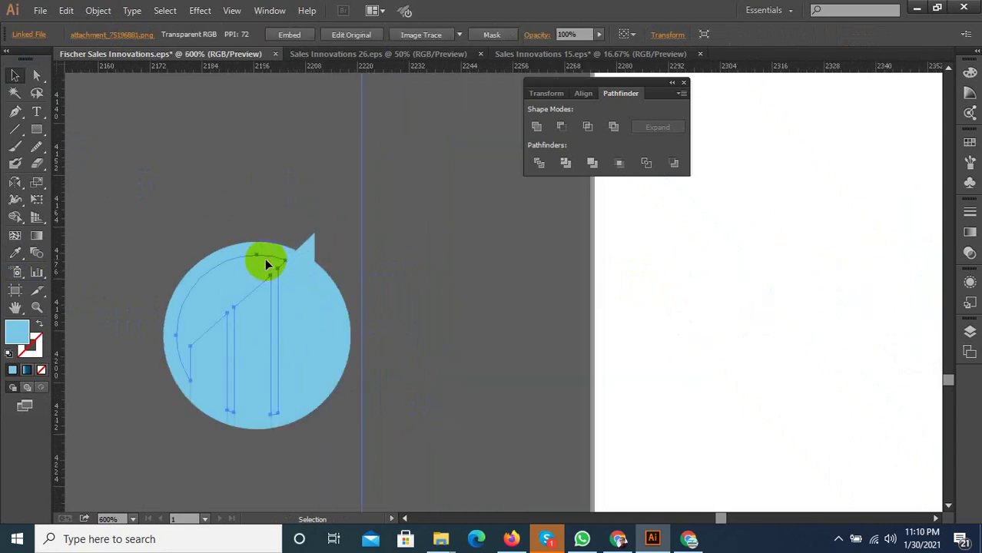
key("ctrl+shift+a")
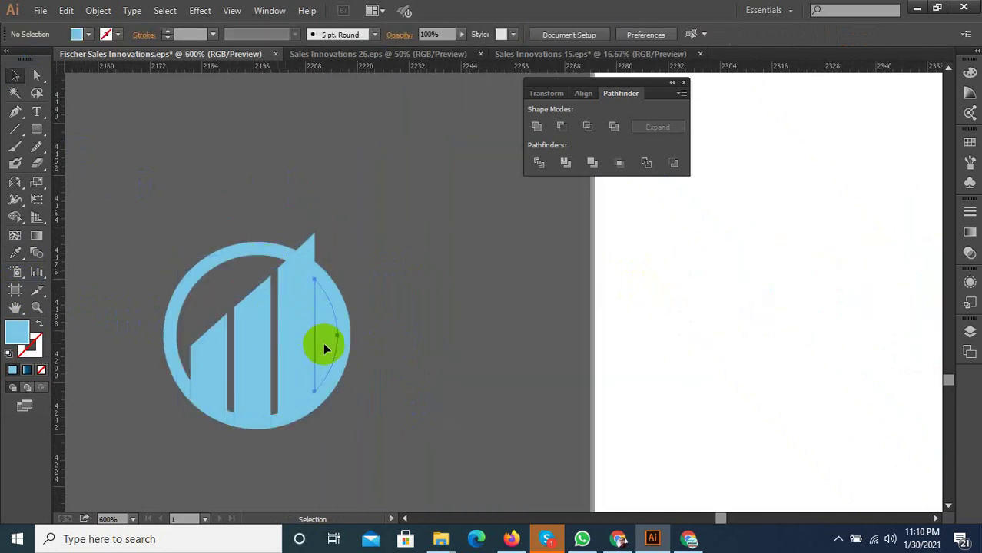
left_click(384, 326)
scroll(277, 329, "down", 1)
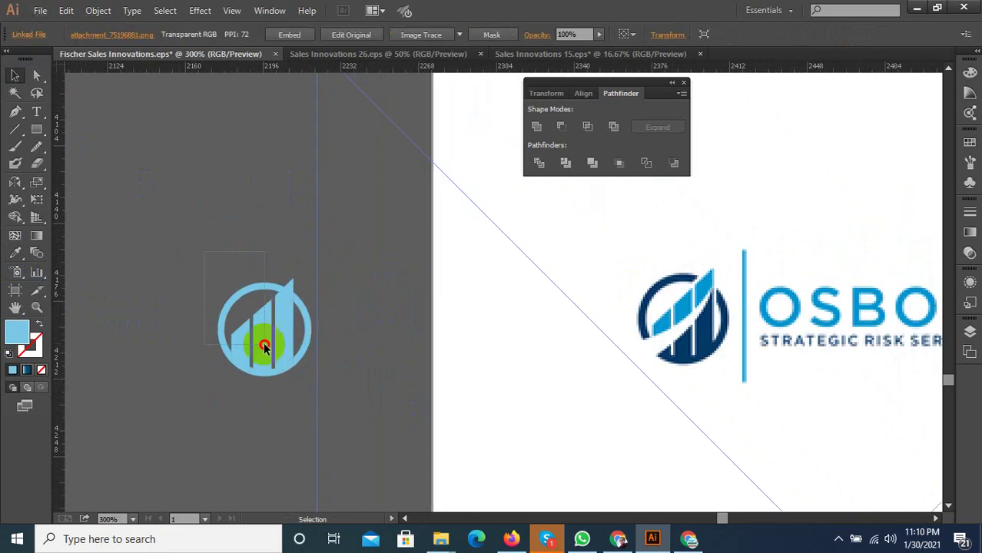
Reposition the vertical guide and select only the three bars, leaving the ring out.
left_click(313, 339)
scroll(316, 341, "up", 1)
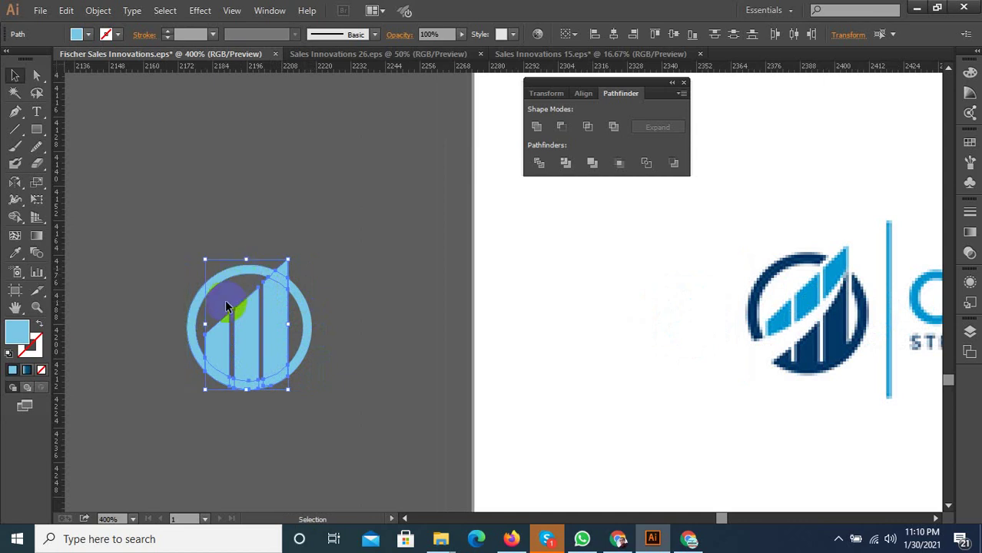
scroll(240, 392, "up", 1)
scroll(240, 395, "up", 2)
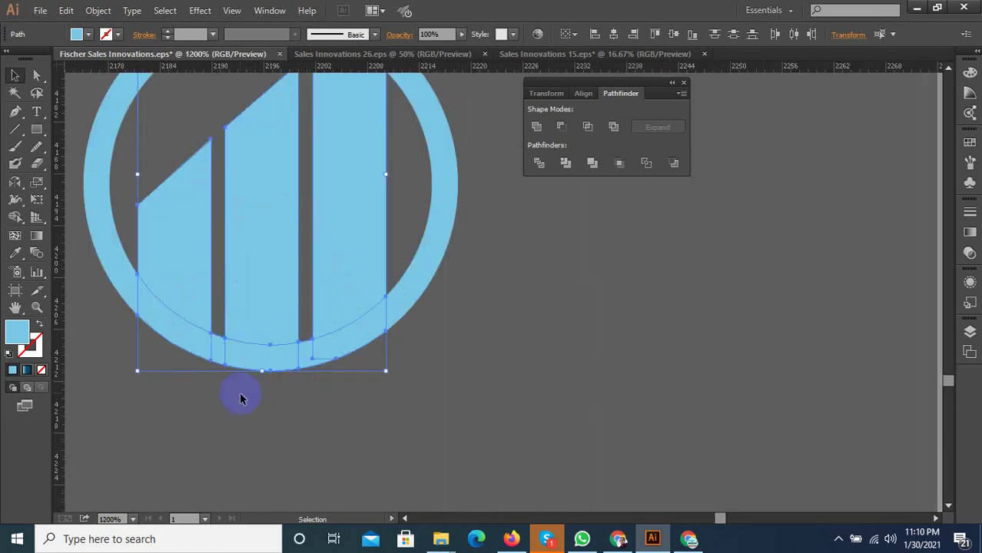
scroll(221, 370, "down", 2)
left_click_drag(373, 411, 461, 392)
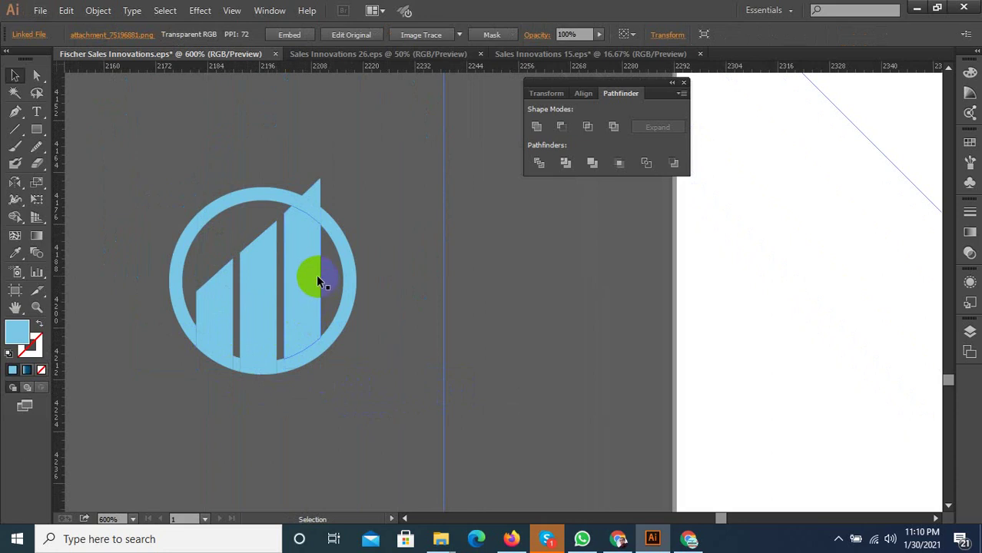
left_click(236, 292)
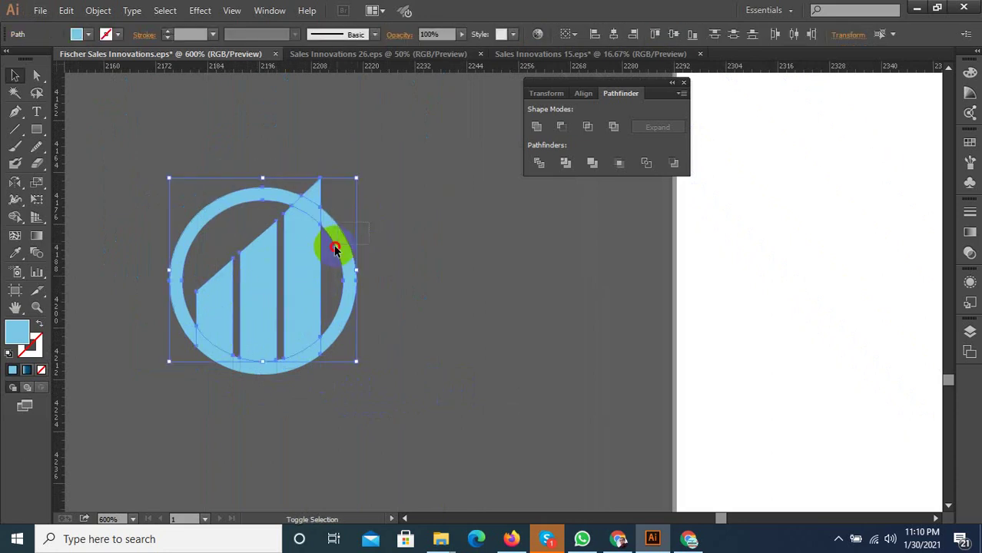
left_click(265, 194, "shift")
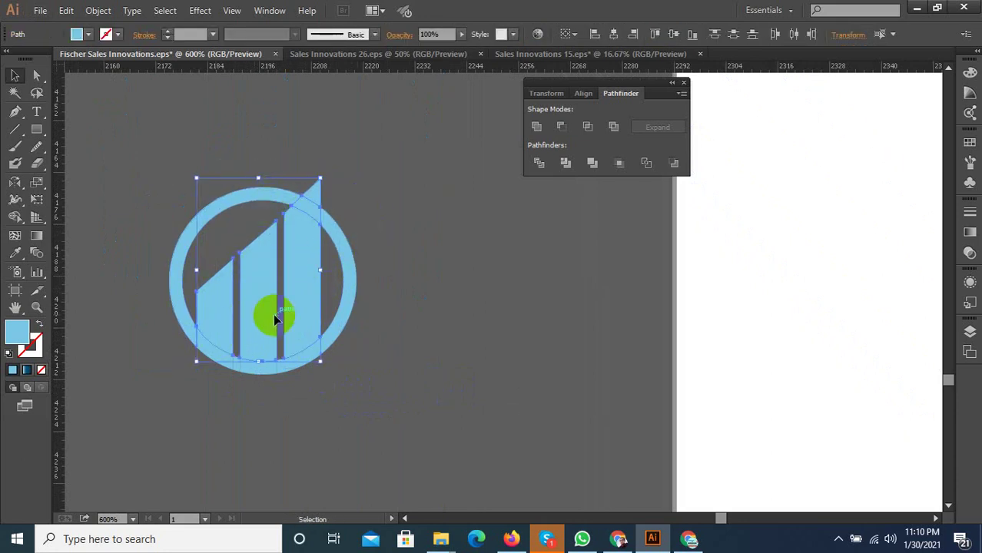
left_click(15, 253)
Eyedropper the OSBORNE dark blue onto the three bars and group them.
scroll(228, 346, "down", 2)
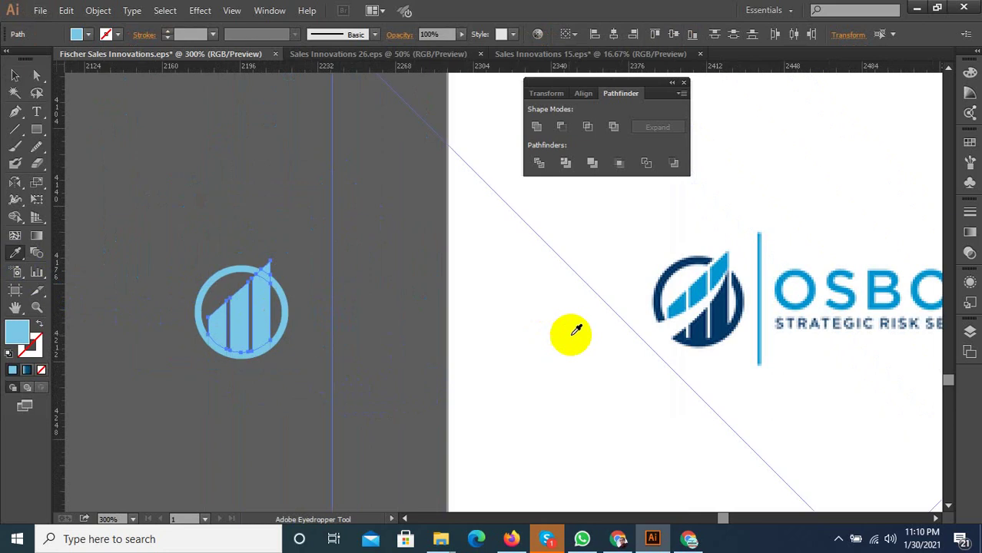
left_click(697, 311)
left_click(15, 77)
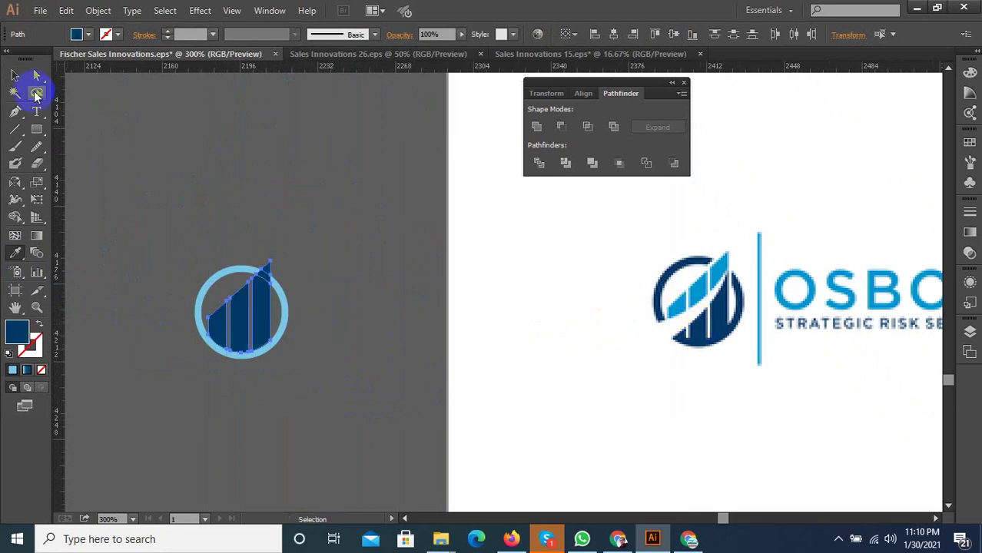
scroll(306, 332, "up", 2)
right_click(217, 258)
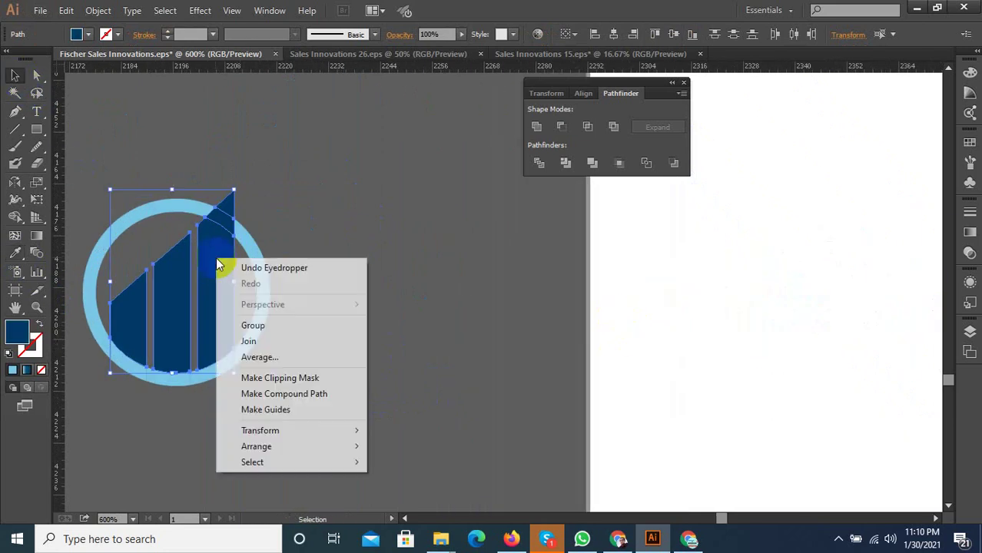
left_click(253, 326)
scroll(327, 293, "down", 2)
left_click(319, 284)
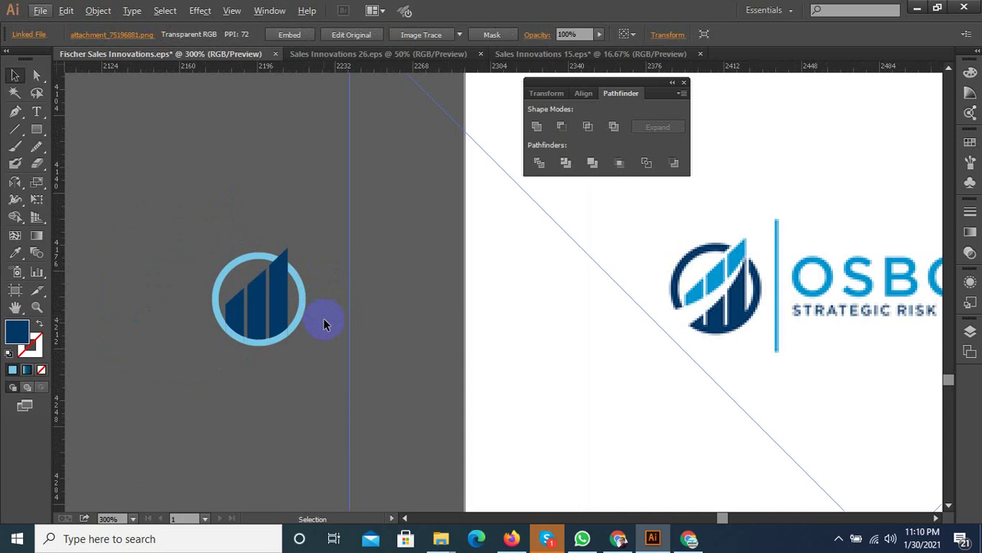
left_click(261, 338)
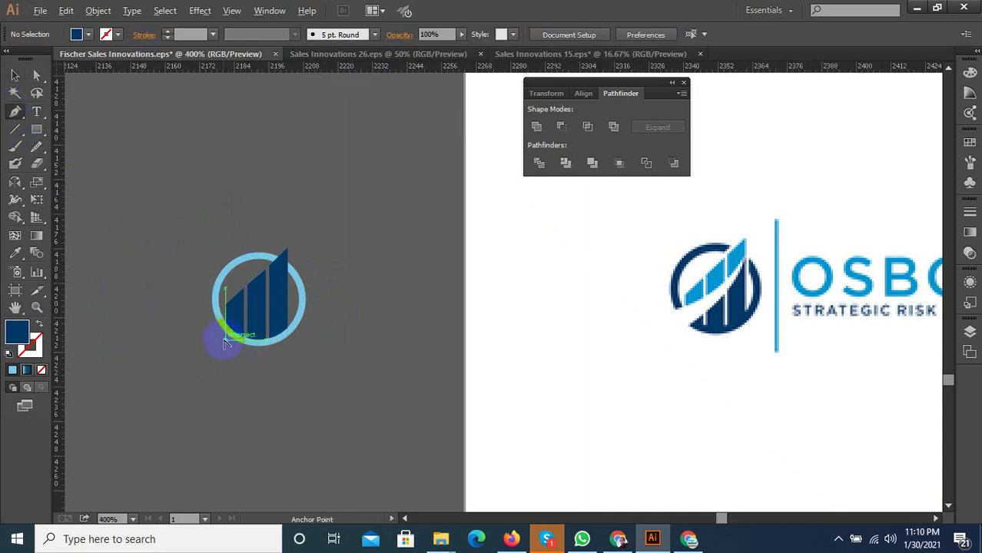
Draw a small closed triangle path reaching the tall bar's top, discarding a first curved attempt.
scroll(219, 349, "up", 2)
scroll(192, 361, "down", 1)
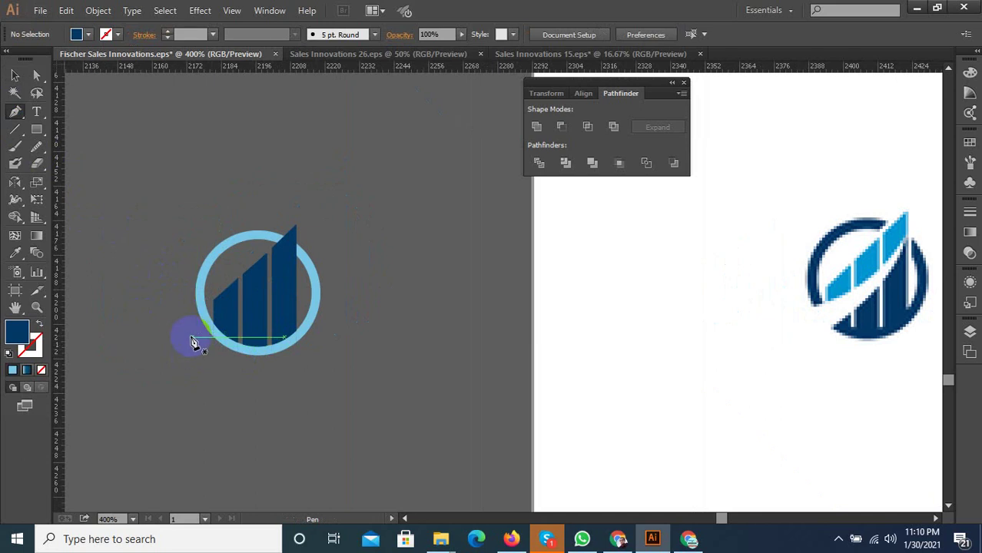
left_click(183, 338)
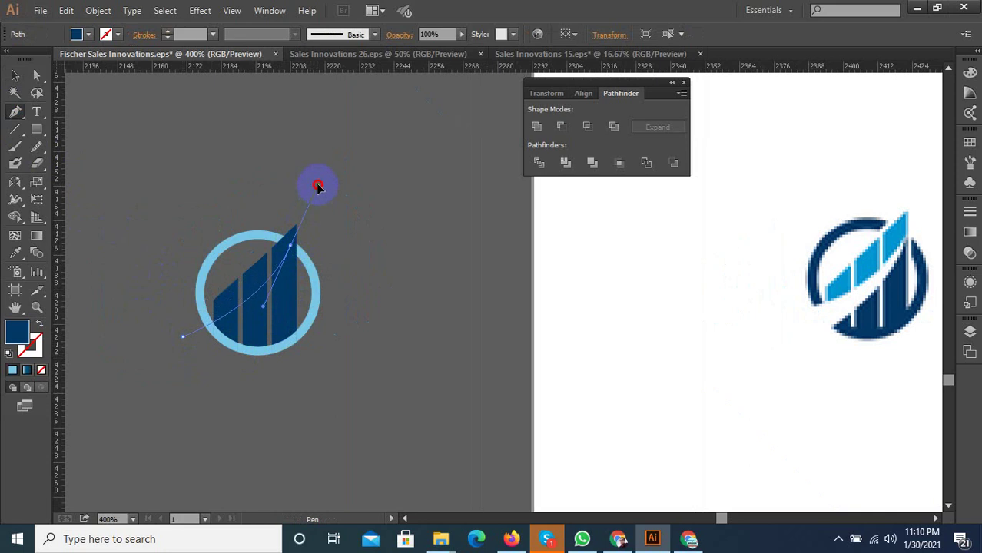
left_click_drag(317, 186, 322, 187)
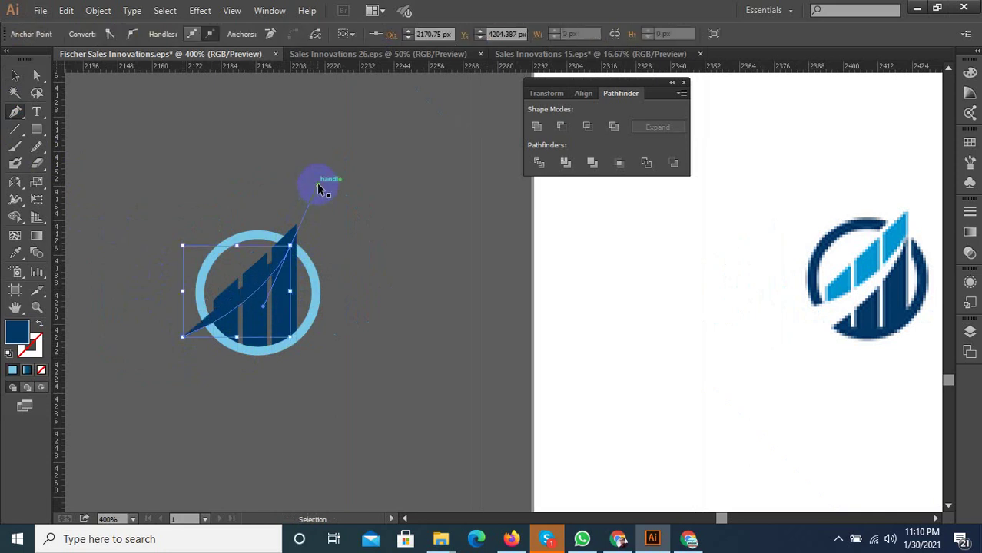
key("ctrl+z")
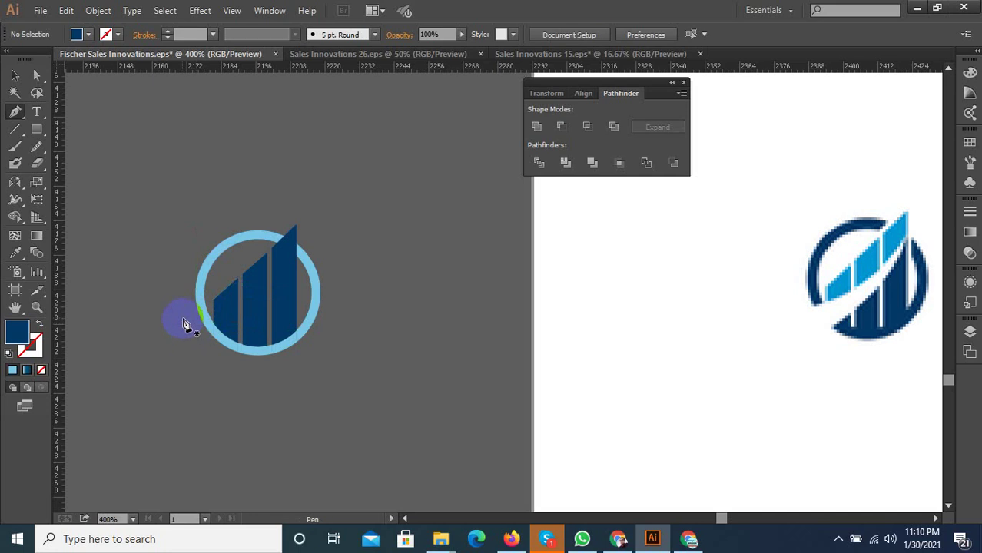
left_click(183, 313)
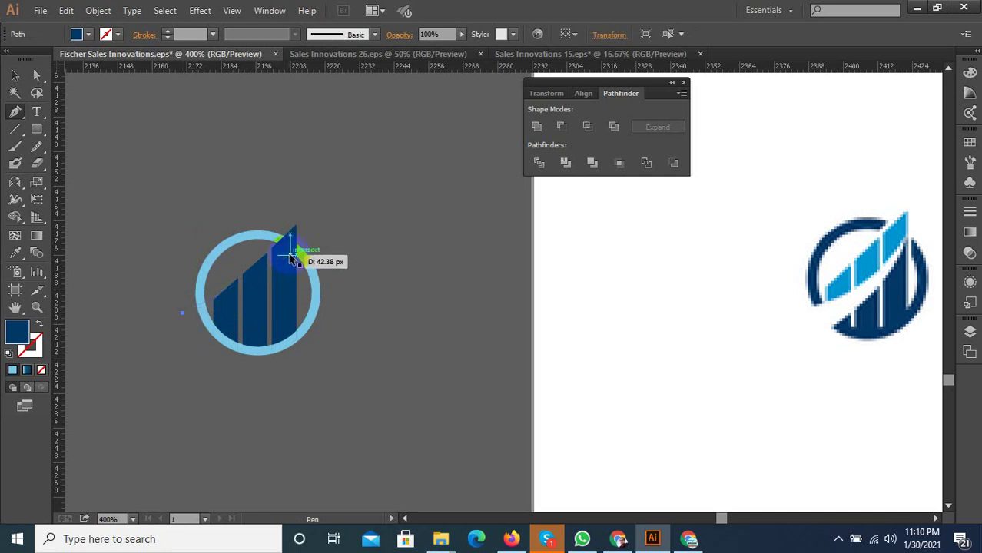
left_click(292, 257)
left_click(183, 315)
Pen-draw the closed curved swoosh from lower left up to the tallest bar.
left_click(182, 323)
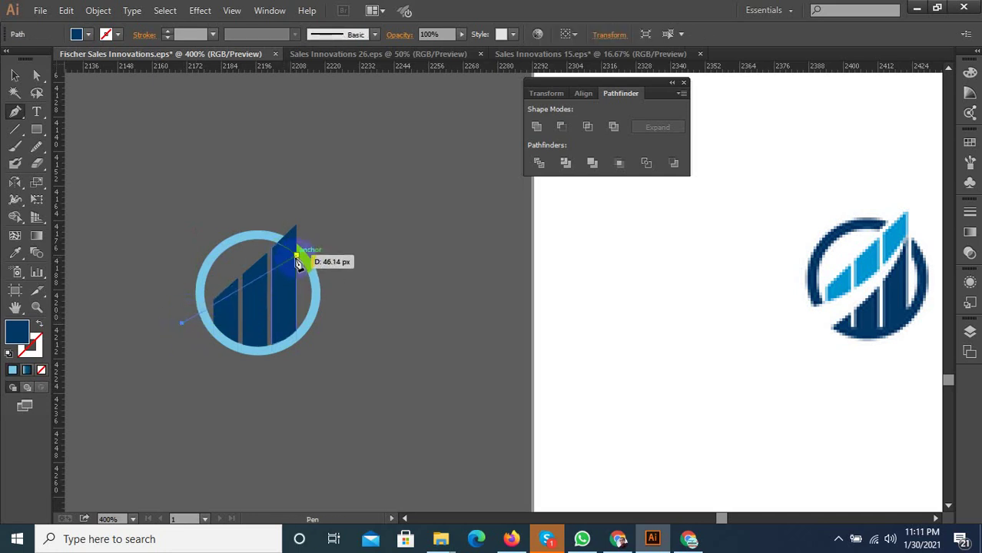
left_click_drag(289, 249, 320, 209)
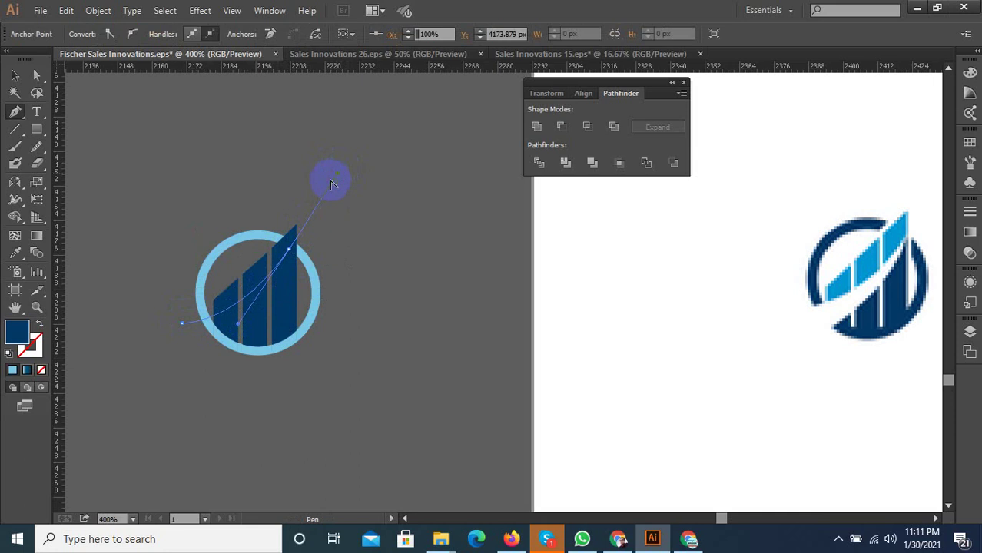
left_click(289, 250)
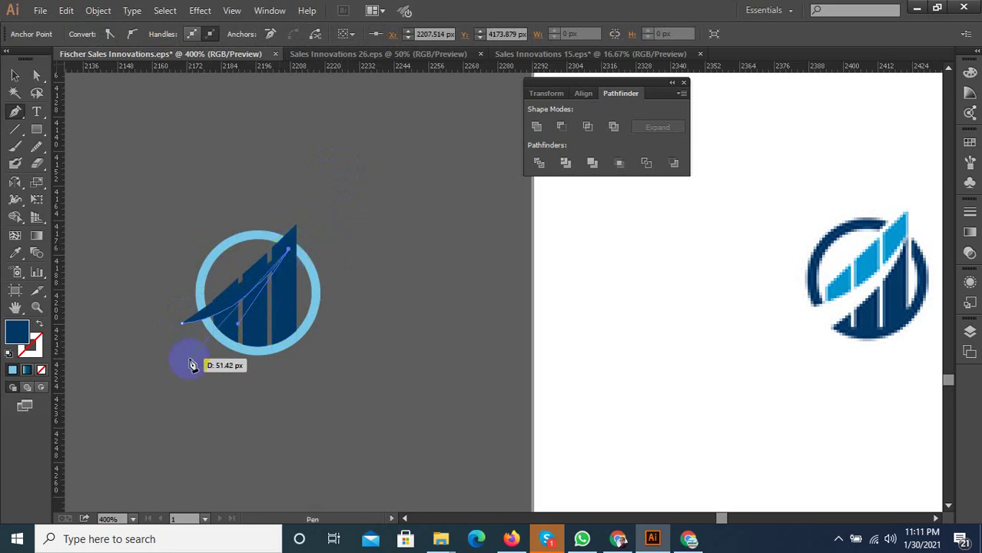
left_click_drag(254, 351, 206, 361)
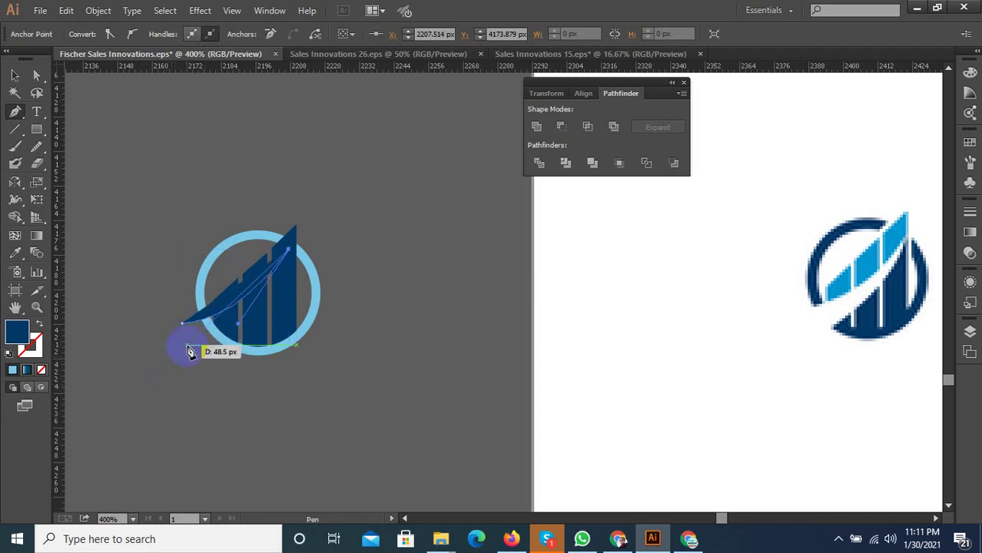
left_click_drag(173, 369, 192, 356)
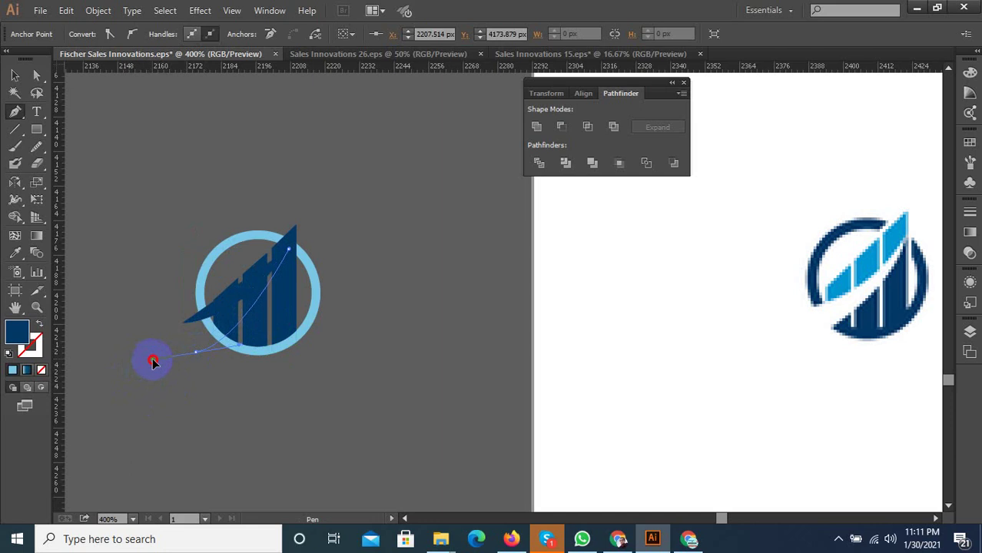
left_click_drag(153, 362, 36, 92)
left_click(15, 76)
Refine the swoosh's anchors, nudging its top point up-right and reshaping its lower curve.
scroll(223, 275, "up", 1)
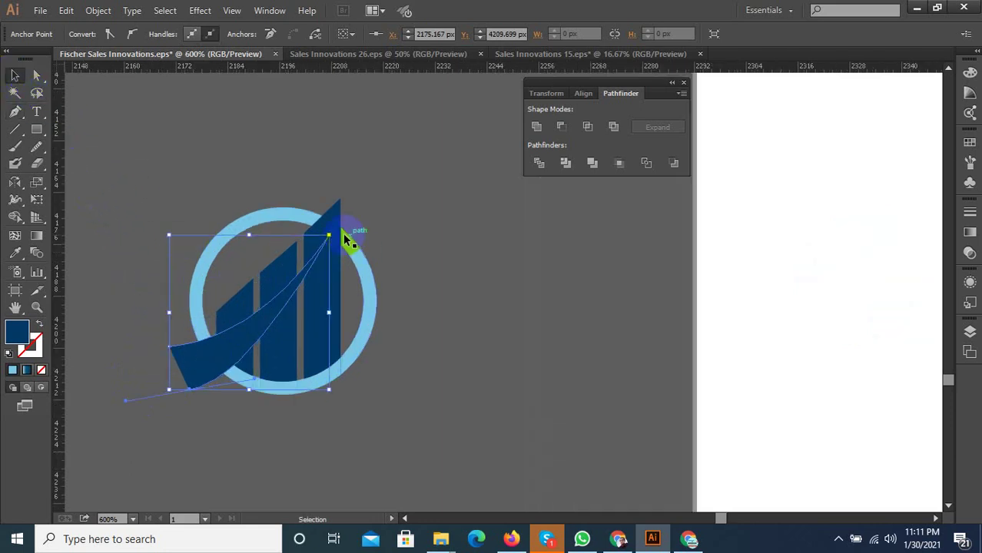
left_click(36, 76)
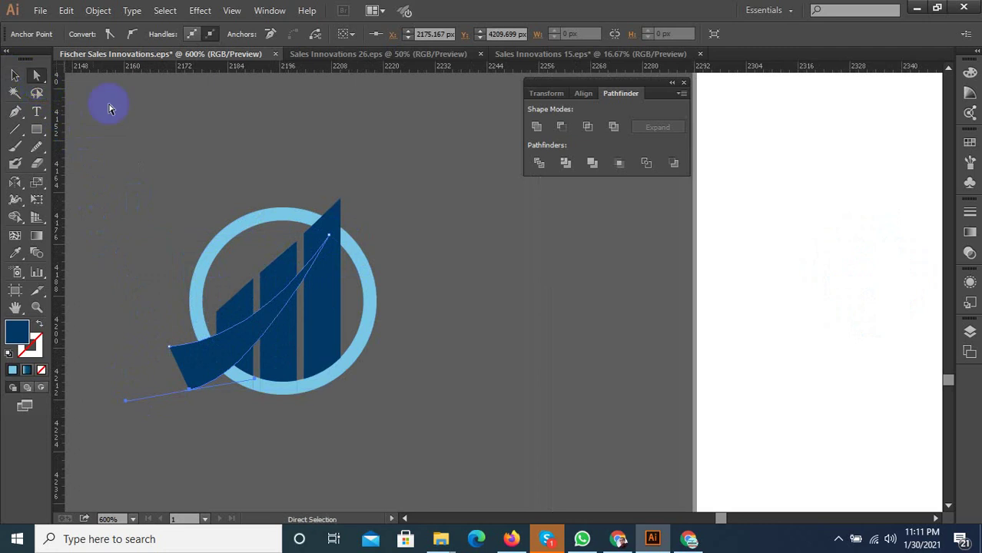
scroll(296, 230, "up", 2)
left_click_drag(367, 248, 375, 218)
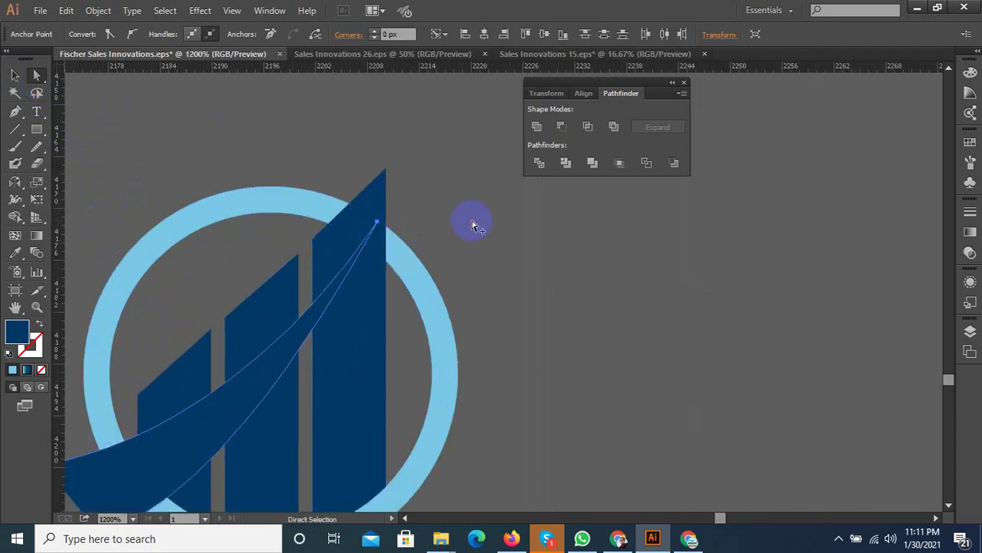
left_click(471, 219)
scroll(344, 307, "down", 1)
left_click(310, 332)
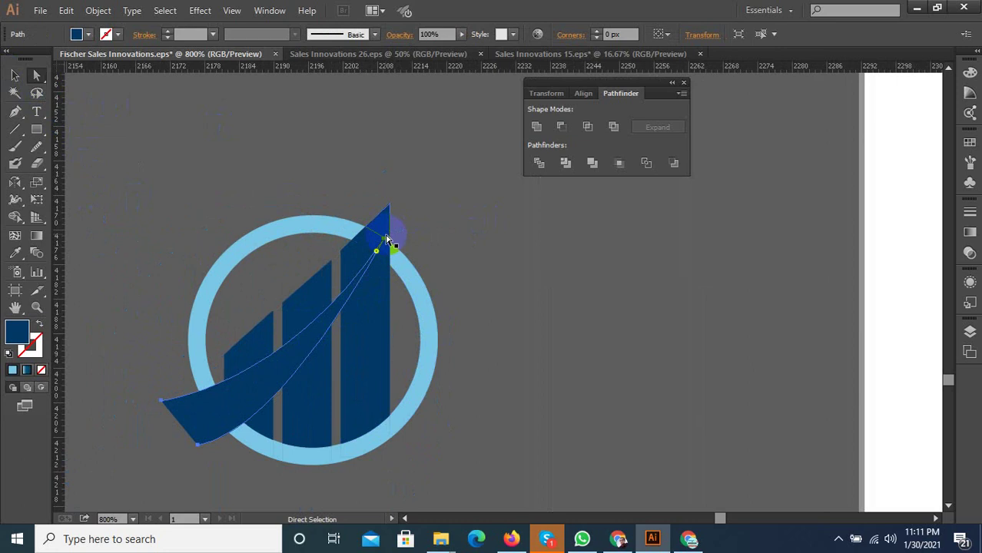
left_click(387, 240)
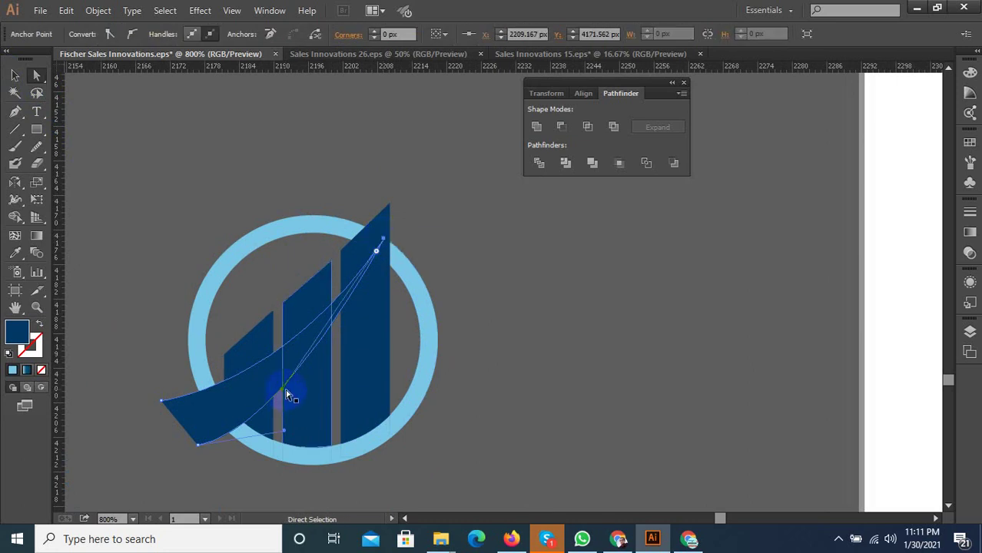
left_click_drag(285, 394, 285, 374)
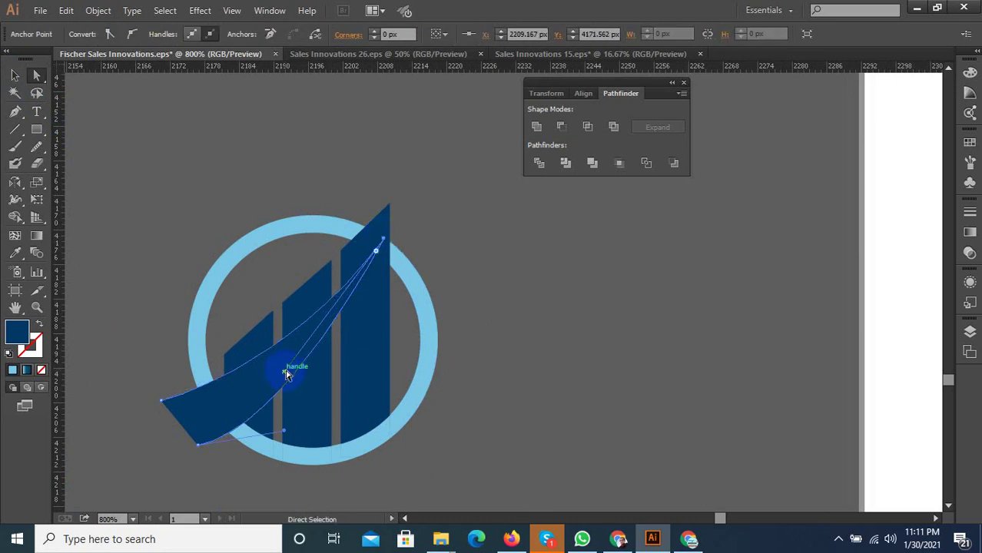
Zoom out and move the reference logo image out of the way.
left_click(394, 333)
key("ctrl+minus")
mouse_move(474, 256)
left_mouse_down()
mouse_move(405, 269)
mouse_move(223, 471)
left_mouse_up()
left_click(15, 75)
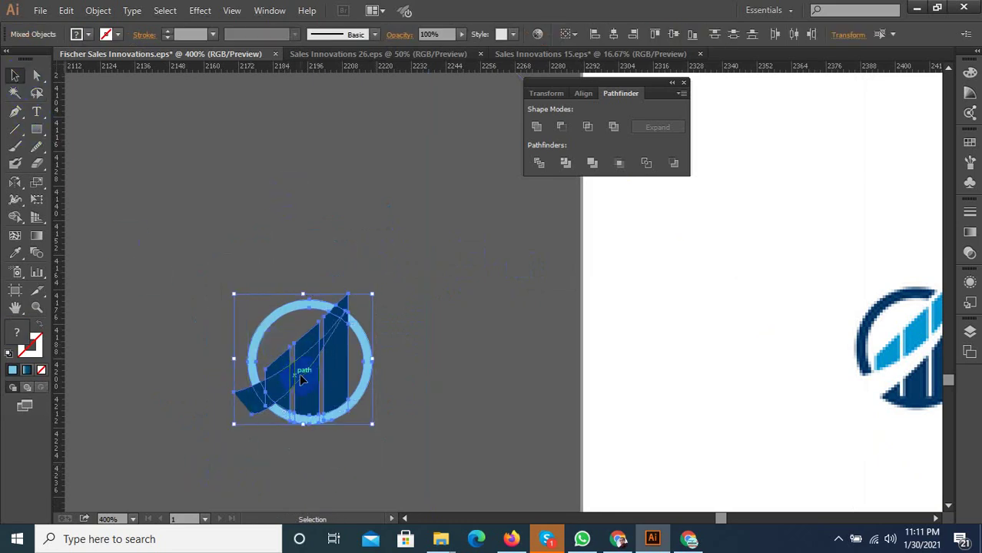
Alt-drag a backup copy of the logo upward.
left_click_drag(315, 361, 314, 179)
left_click(323, 470)
scroll(322, 453, "up", 1)
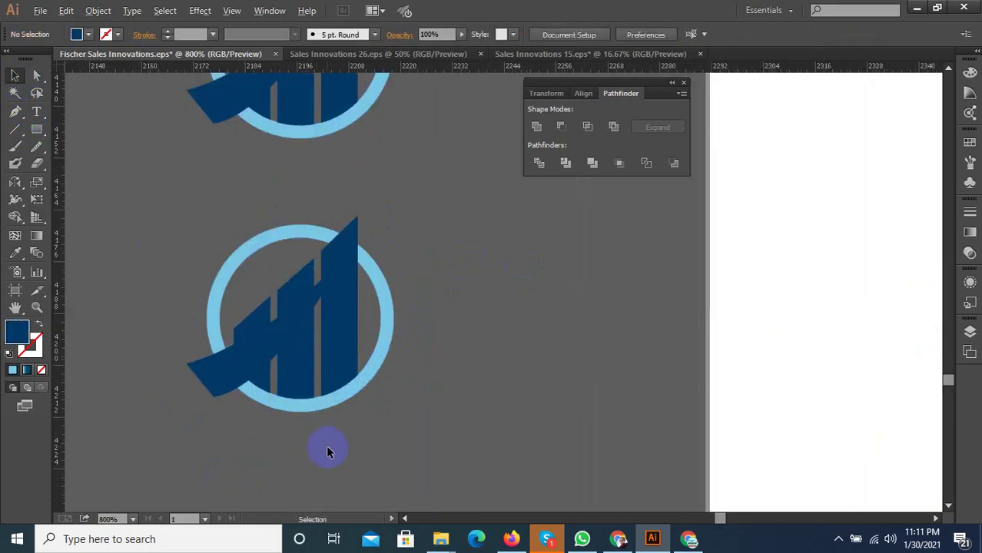
scroll(369, 415, "up", 1)
Apply Pathfinder Divide to all shapes of the lower logo and ungroup the pieces.
left_click_drag(399, 419, 117, 199)
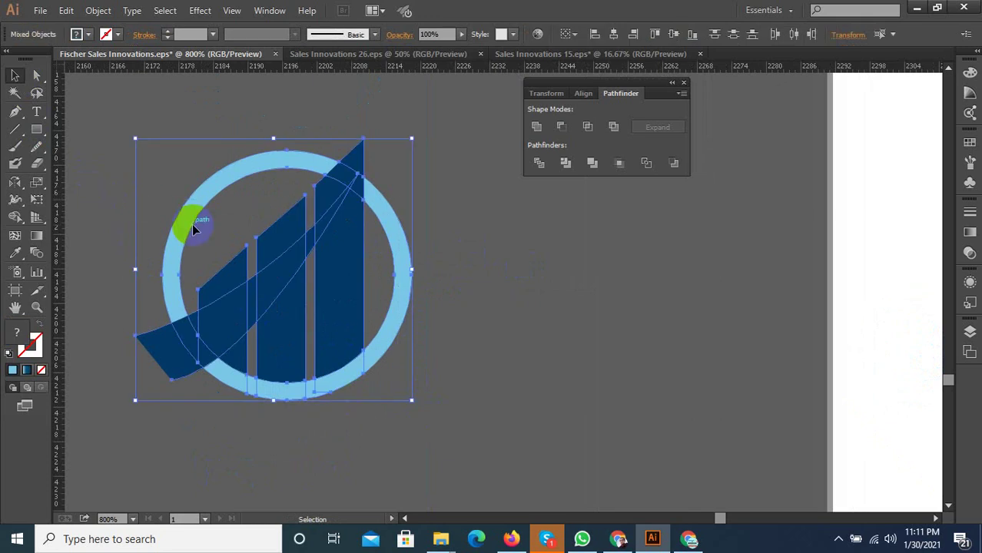
scroll(207, 244, "down", 1)
left_click(539, 163)
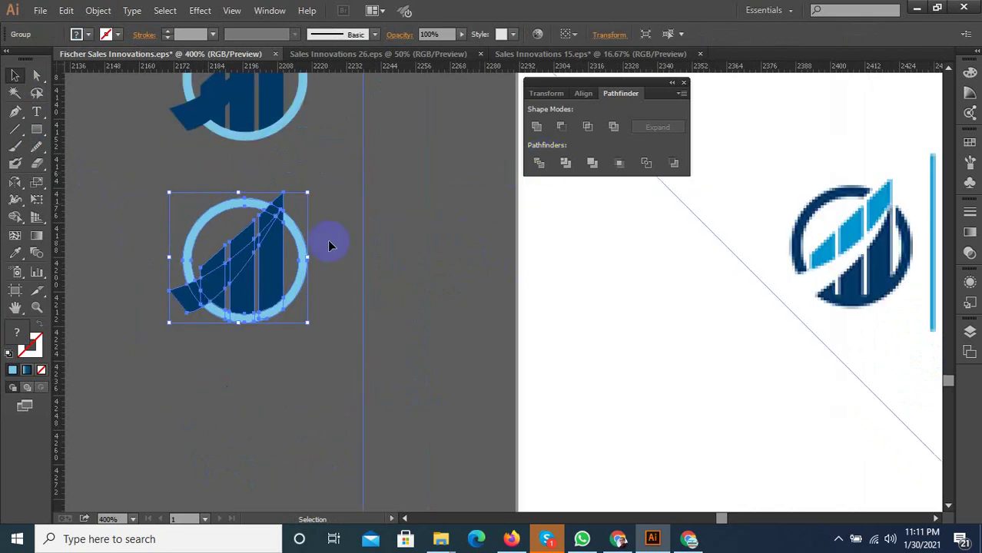
right_click(257, 240)
left_click(298, 319)
left_click(259, 386)
Delete the leftover wedge, ring arc, middle-bar swoosh piece and tall-bar sliver pieces.
left_click(212, 305)
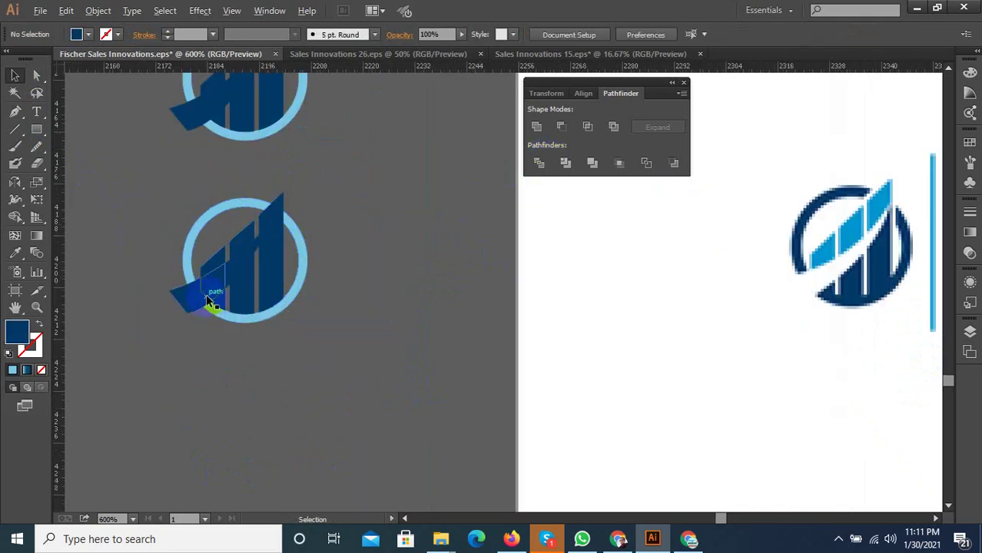
scroll(173, 309, "up", 1)
key("Delete")
left_click(196, 286)
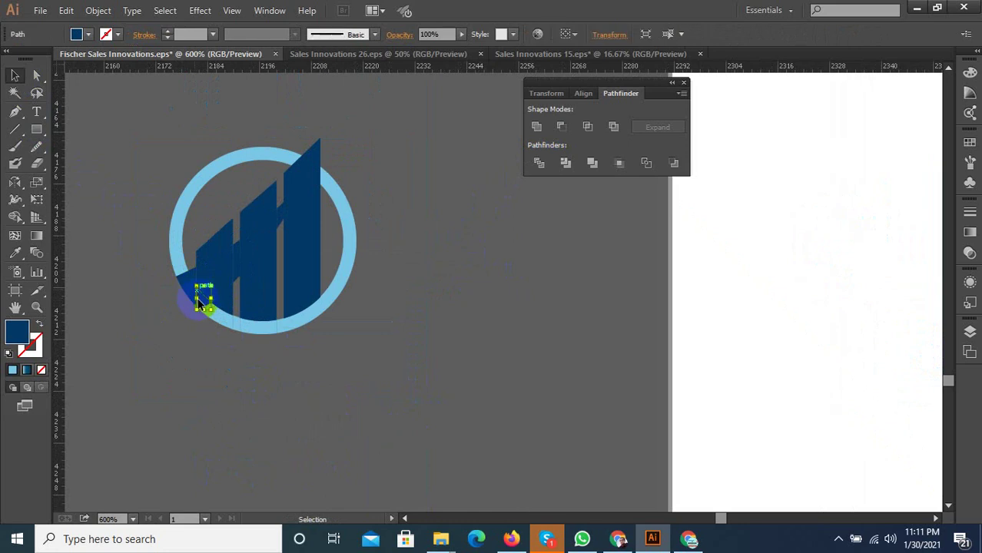
key("Delete")
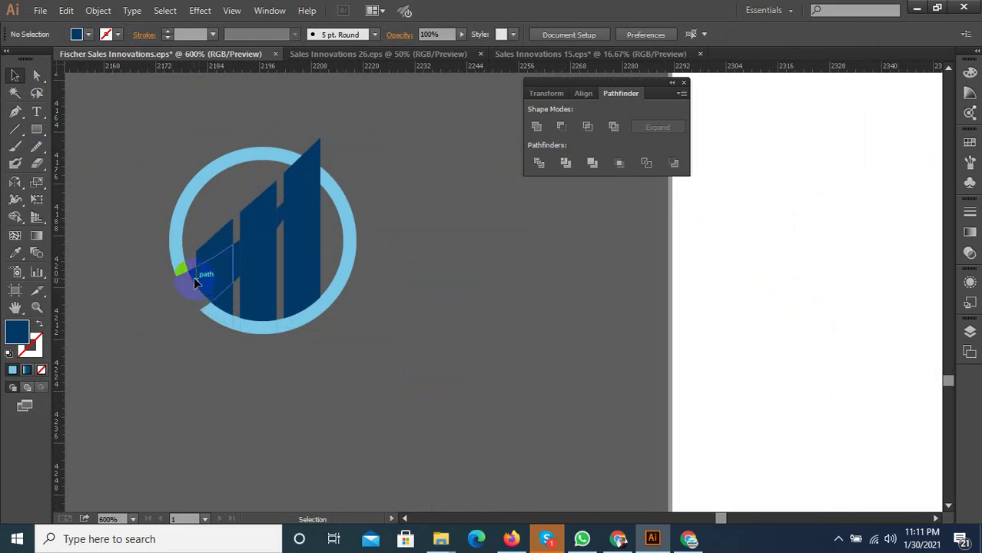
left_click(194, 274)
key("Delete")
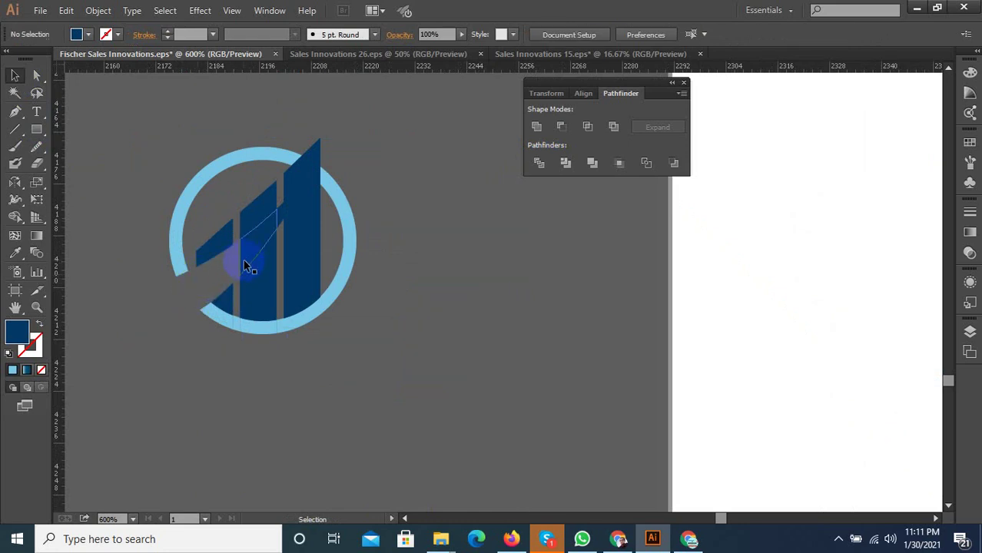
left_click(247, 257)
key("Delete")
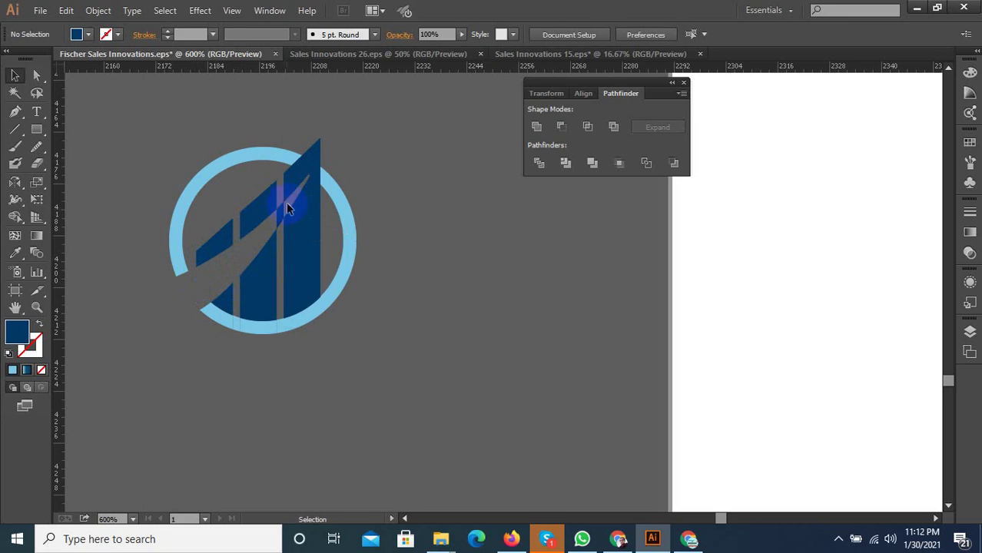
left_click(285, 203)
key("Delete")
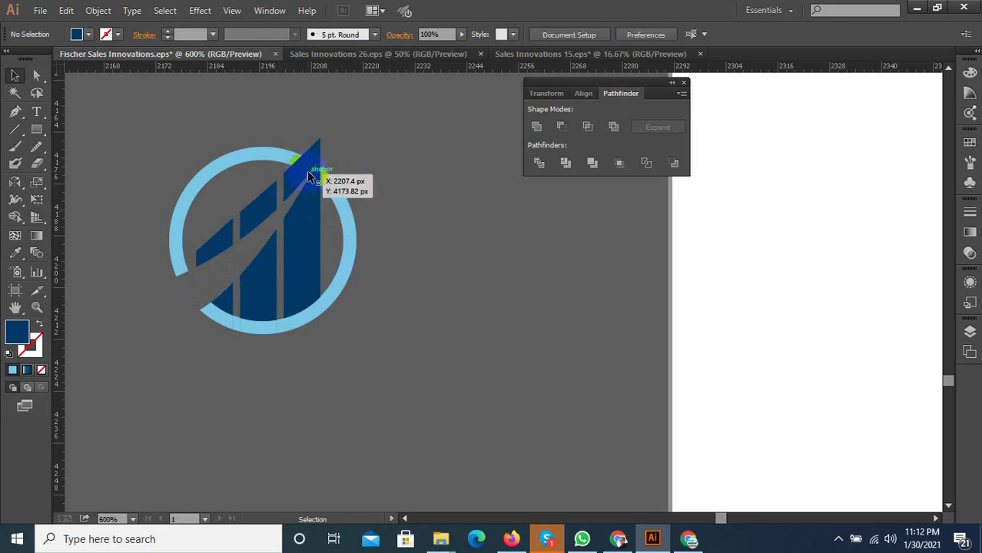
scroll(322, 174, "up", 6)
Delete the thin sliver at the tall bar's top.
left_click(311, 161)
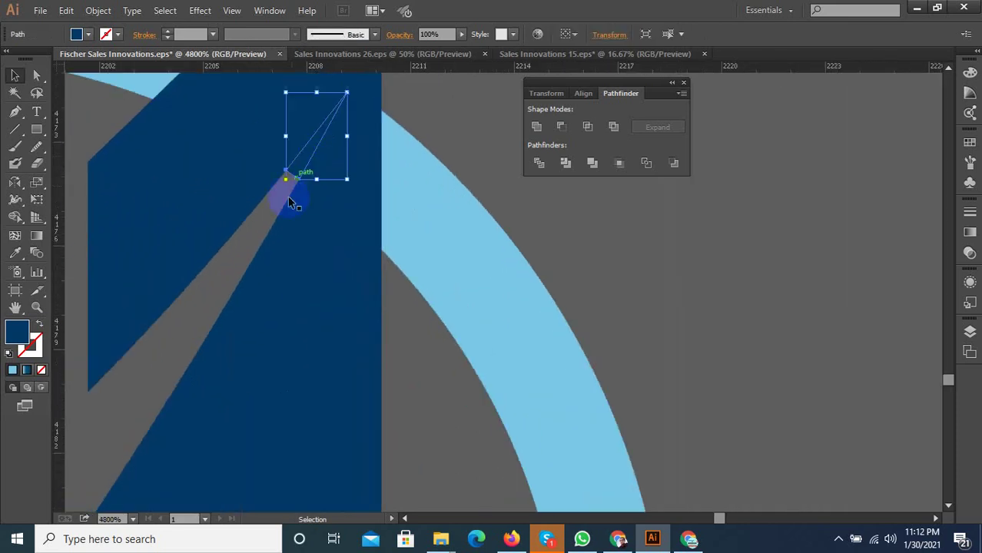
scroll(287, 200, "down", 3)
key("Delete")
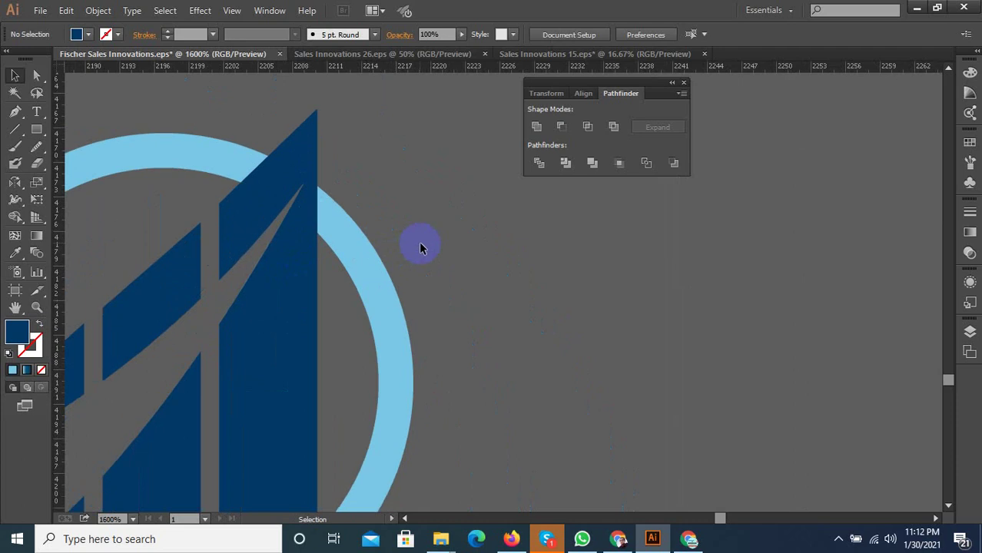
scroll(414, 249, "down", 3)
Unite the small top triangle with the tall bar using Pathfinder.
left_click(372, 213)
scroll(363, 203, "up", 2)
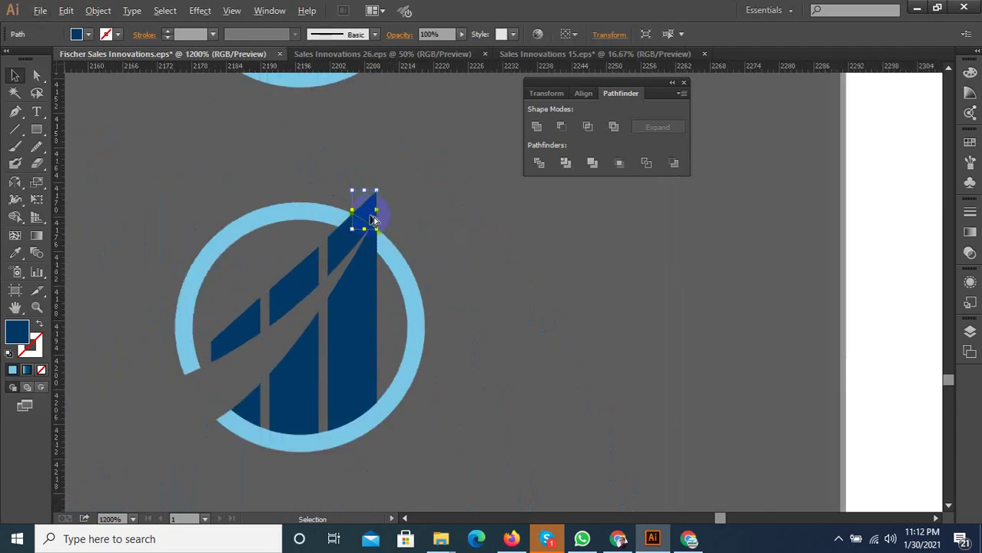
scroll(353, 223, "up", 1)
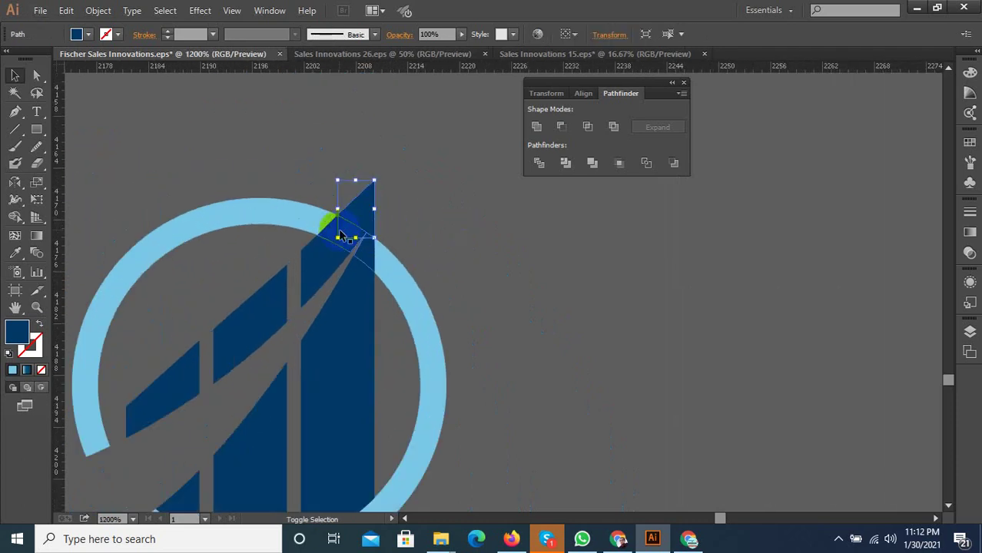
left_click(328, 270)
left_click_drag(316, 266, 348, 223)
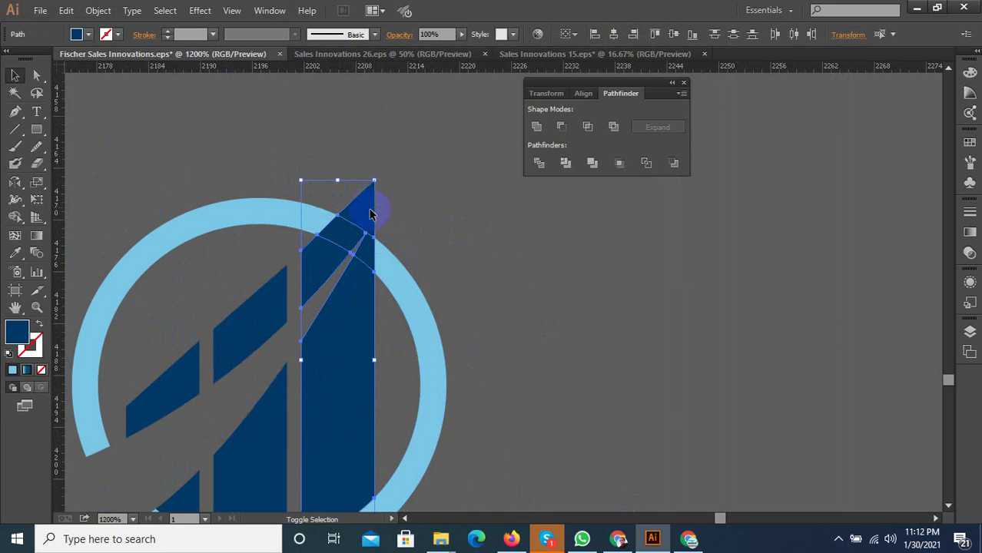
left_click(536, 127)
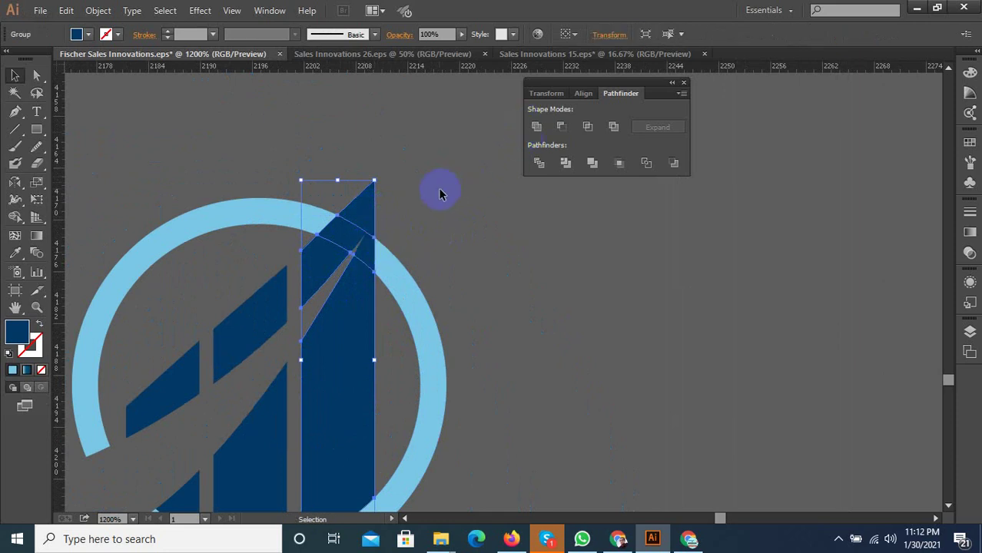
left_click(407, 201)
left_click(365, 212)
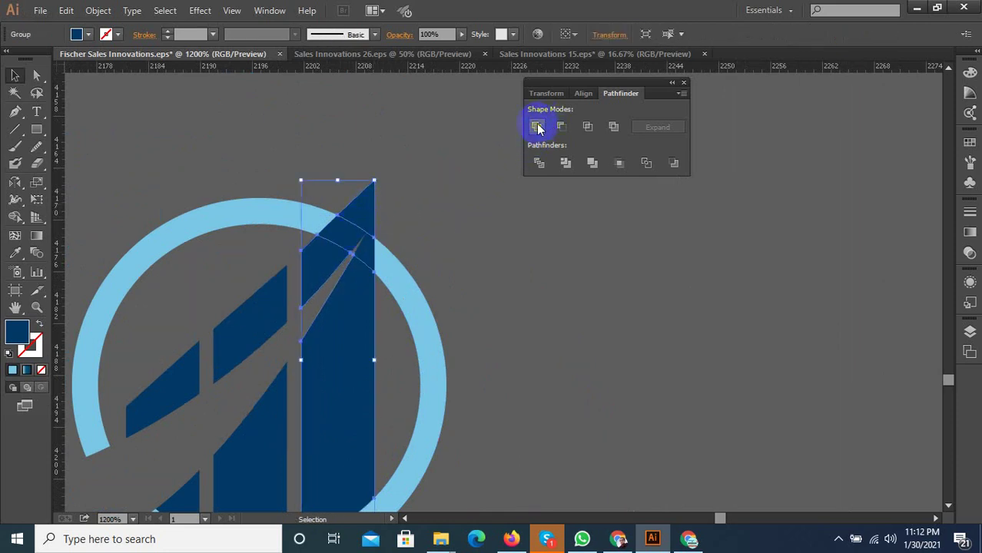
Apply a 2 px Offset Path to the tall bar, then undo it.
left_click(99, 11)
mouse_move(114, 300)
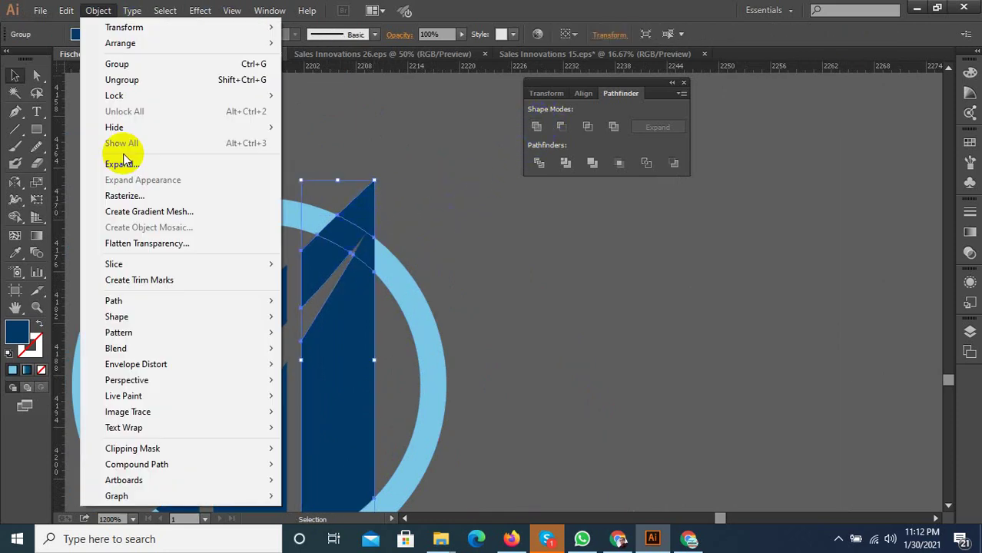
left_click(151, 305)
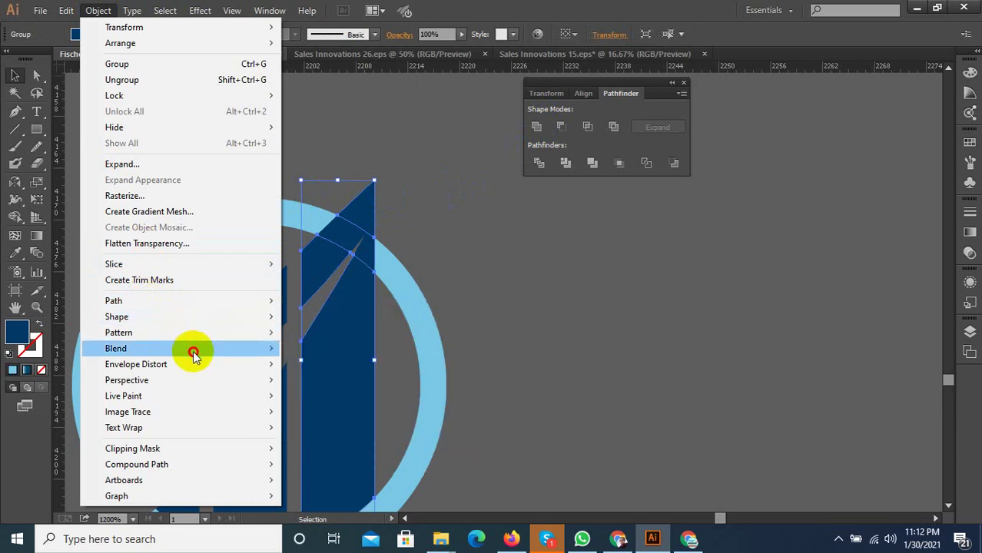
left_click(327, 353)
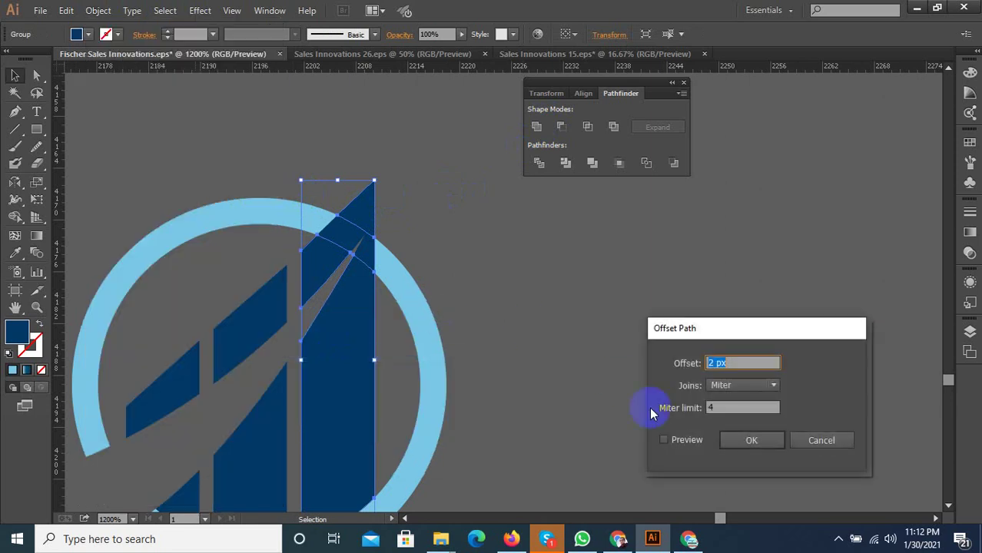
left_click(663, 440)
left_click(709, 407)
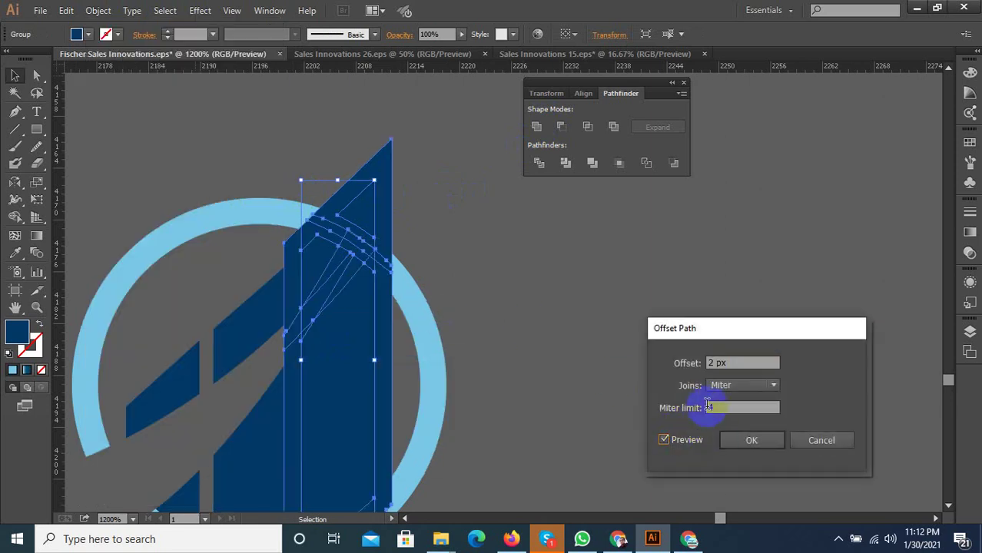
left_click(748, 440)
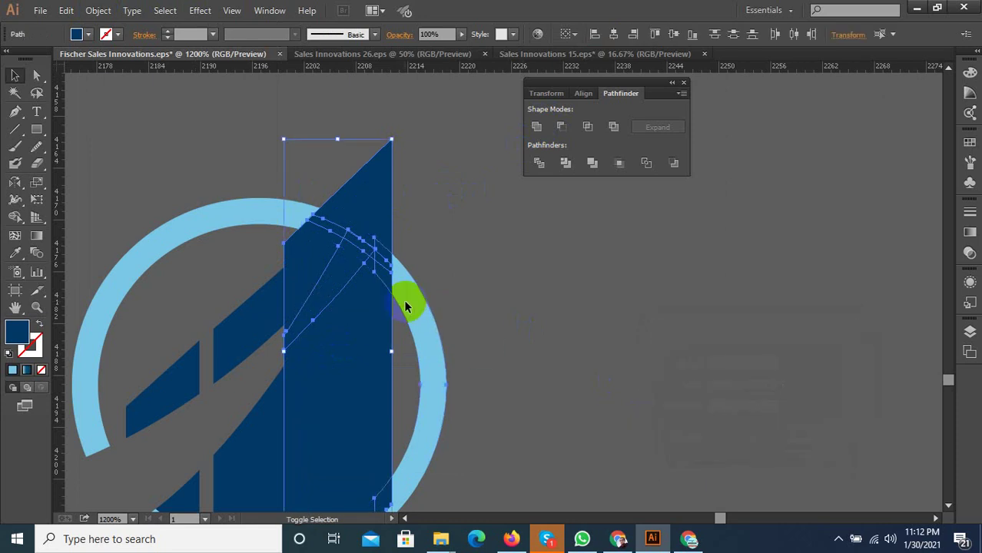
left_click(259, 214, "shift")
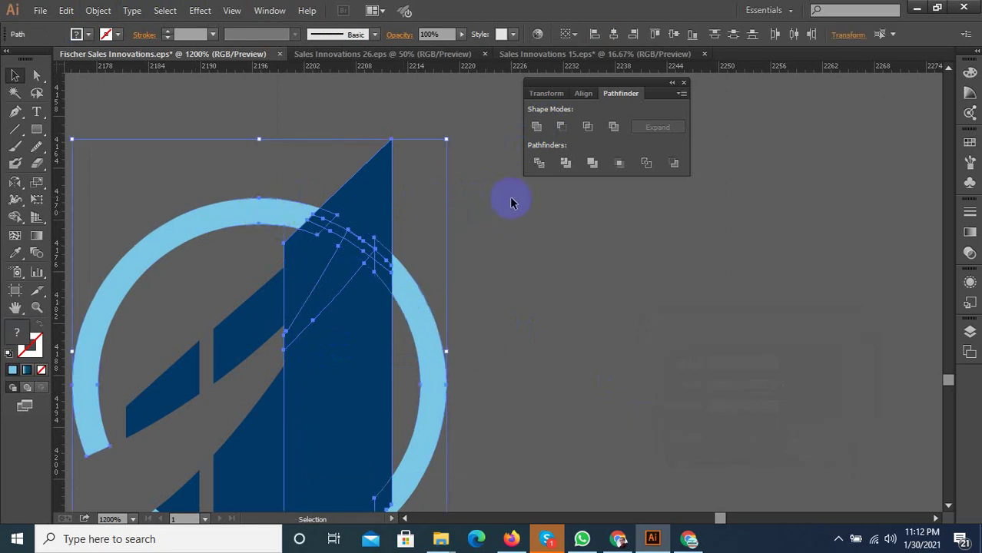
key("ctrl+z")
key("ctrl+z")
key("ctrl+z")
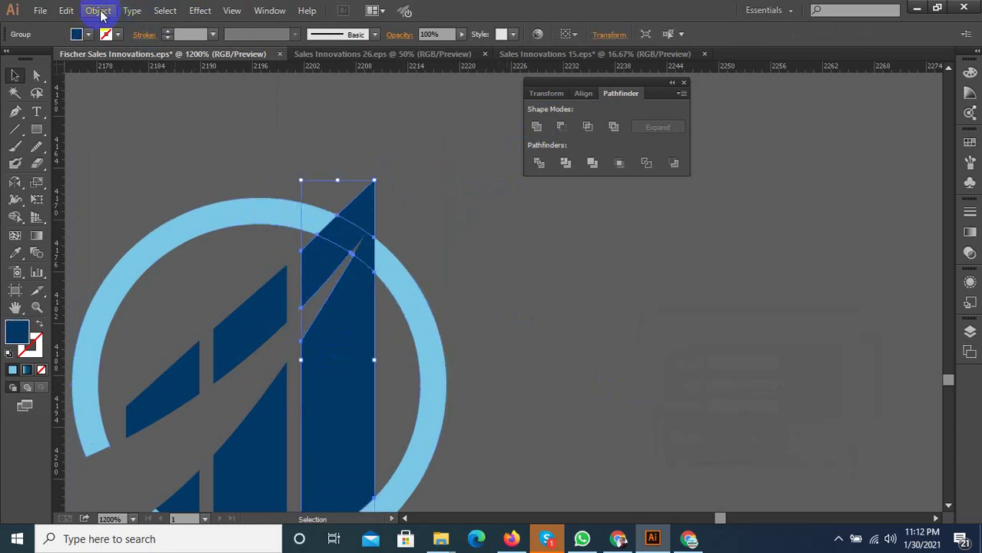
Offset the tall dark-blue bar by 1 px instead.
left_click(98, 11)
mouse_move(114, 300)
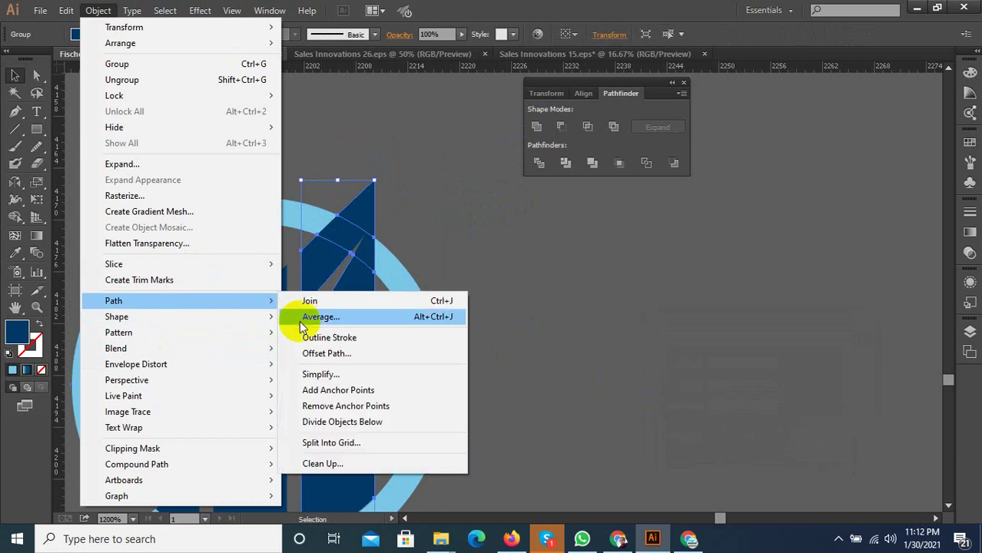
left_click(326, 353)
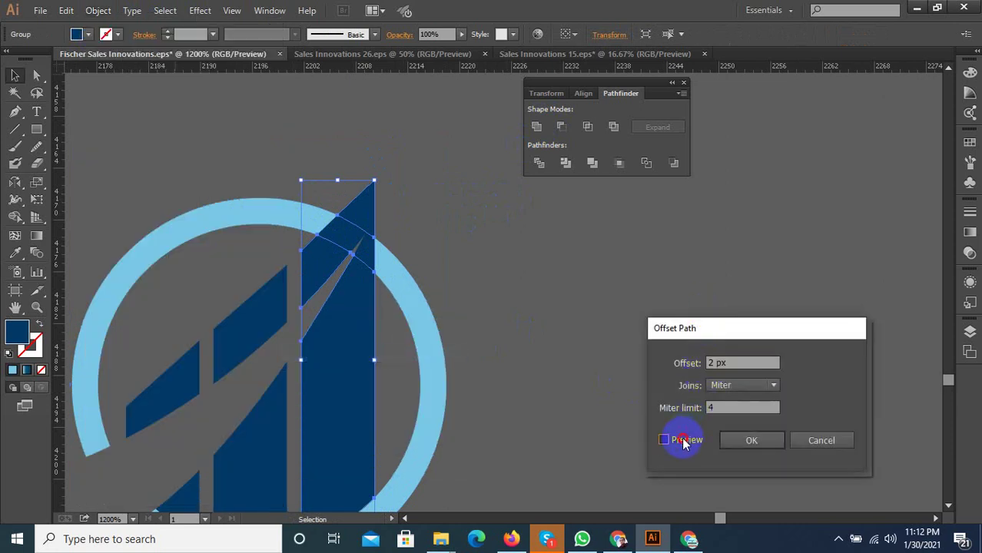
left_click(664, 440)
double_click(724, 362)
key("Down")
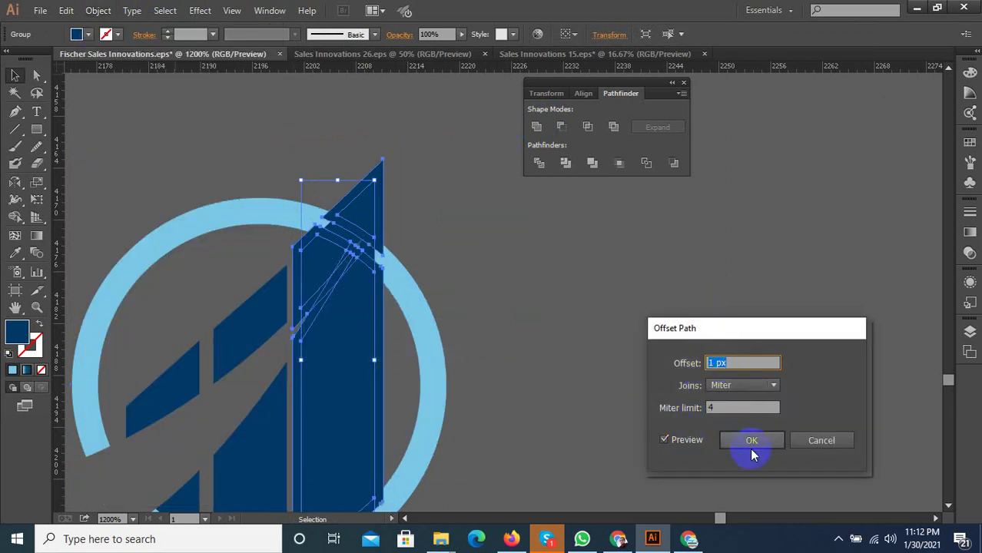
left_click(752, 442)
scroll(329, 227, "up", 1)
Delete the outer building shape and unite the offset path with the bar.
left_click(338, 227)
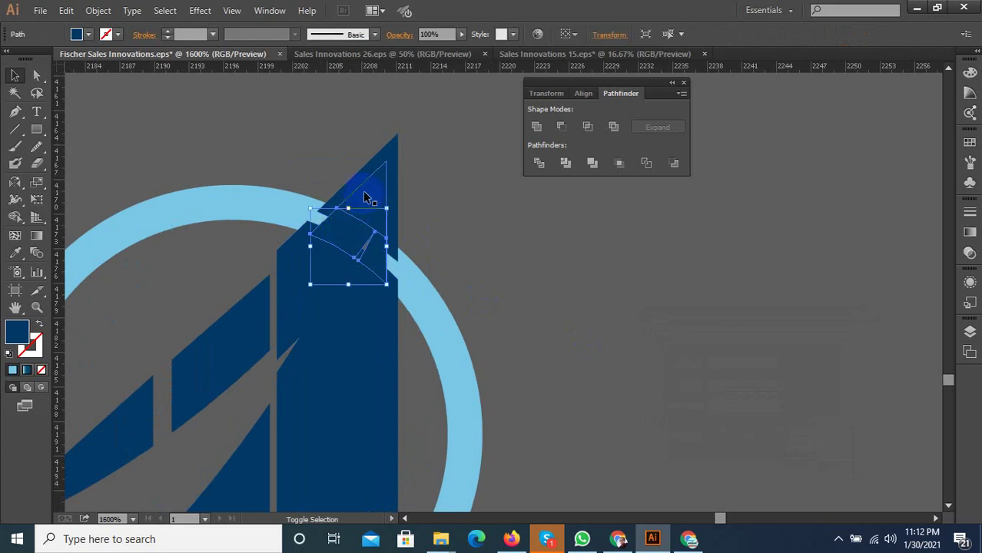
left_click(377, 217)
key("Delete")
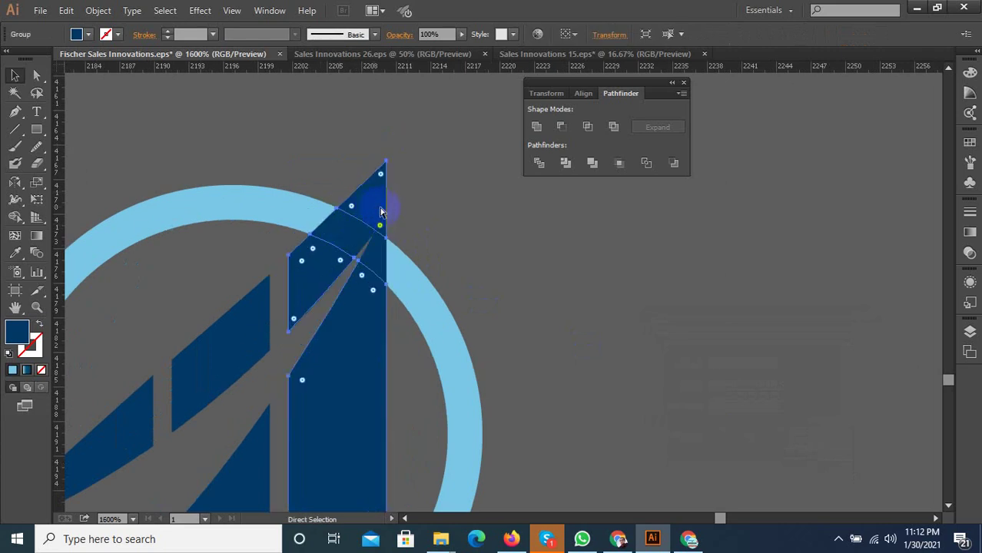
left_click(377, 211)
left_click(342, 228)
left_click(370, 197, "shift")
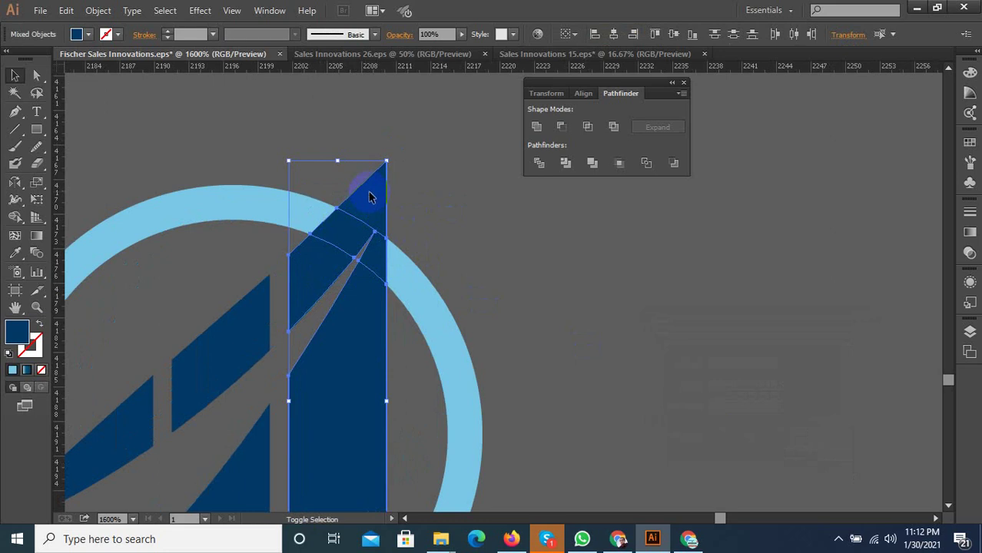
left_click(370, 196, "shift")
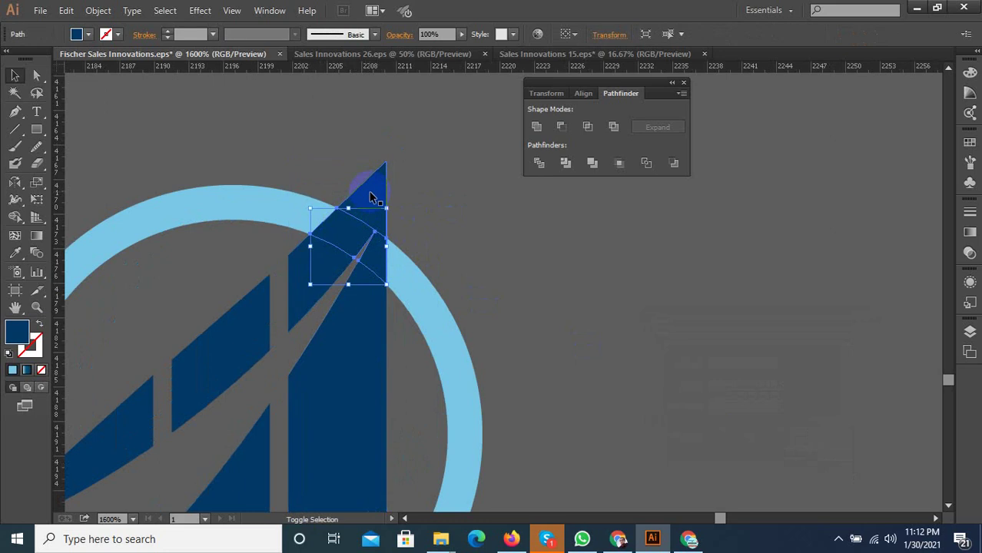
left_click(536, 125)
left_click(450, 165)
left_click(369, 211)
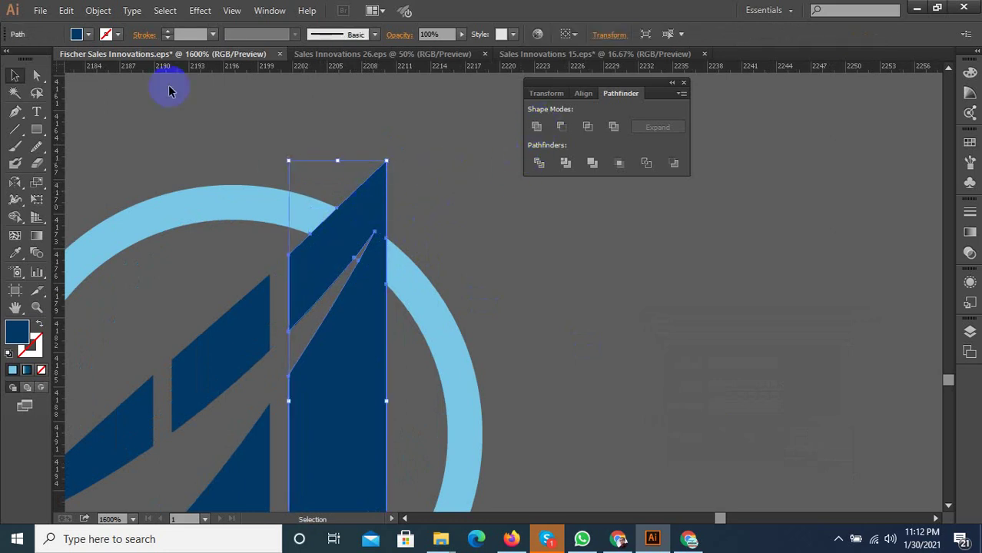
Offset the merged bar by 1 px, Divide it with the ring, and ungroup.
left_click(97, 10)
left_click(361, 353)
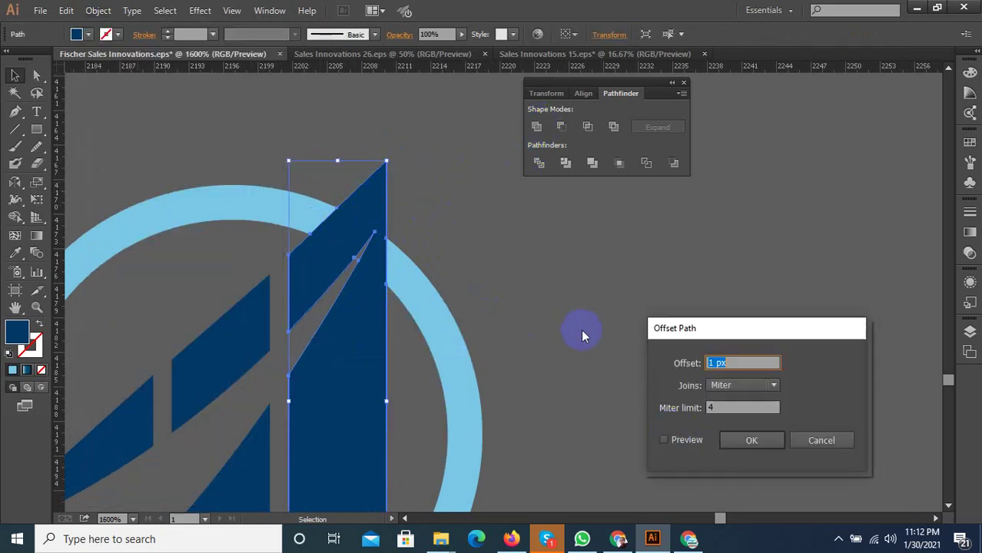
left_click(675, 448)
left_click(749, 440)
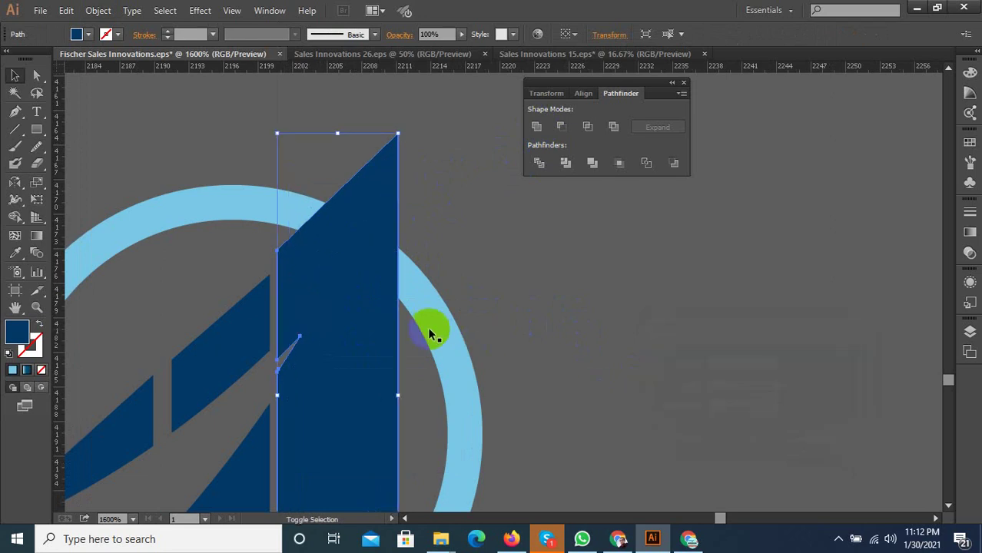
left_click(267, 204, "shift")
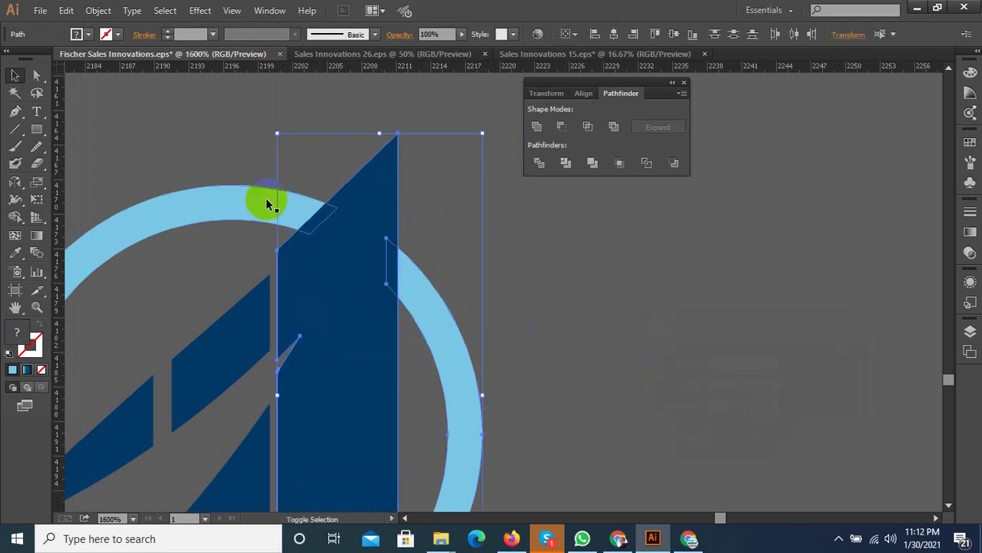
left_click(539, 162)
right_click(371, 229)
left_click(406, 291)
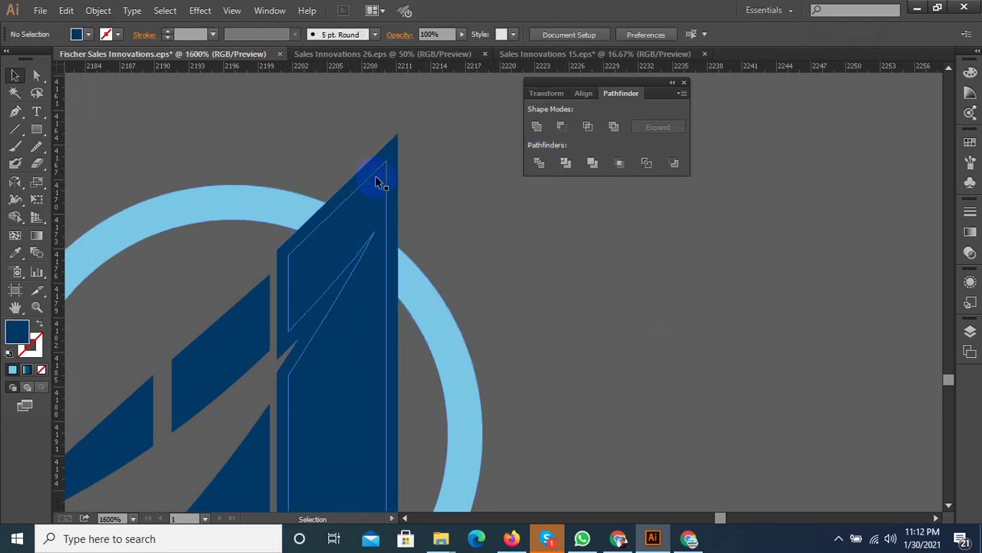
Delete the stray dark triangle and slivers over the ring, keeping the tall piece.
left_click(384, 165)
key("Delete")
left_click(333, 213)
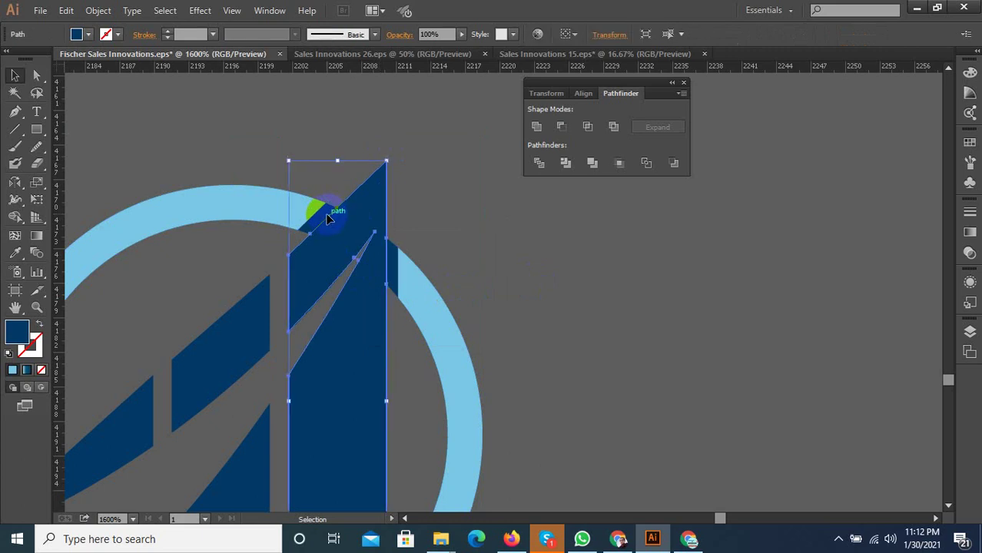
key("Delete")
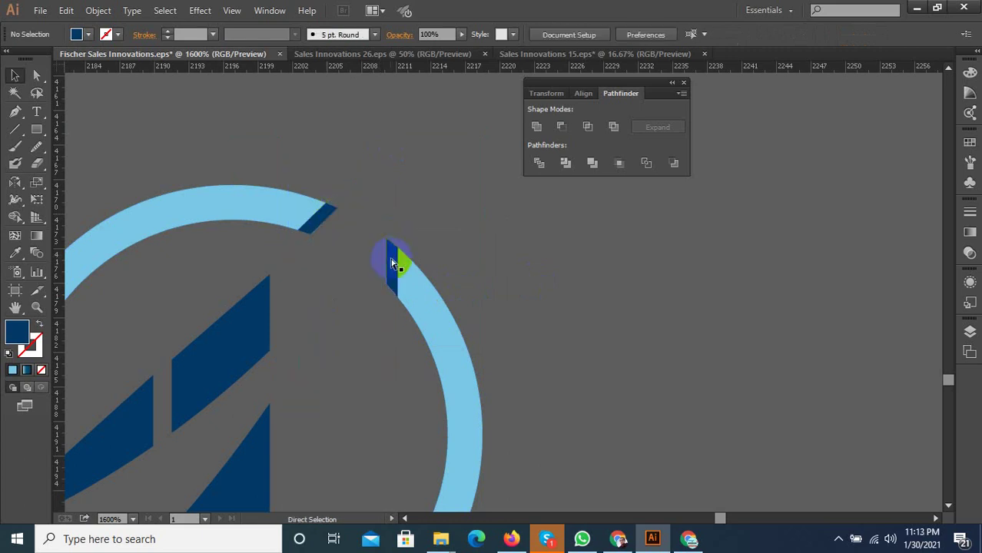
key("ctrl+z")
scroll(415, 254, "up", 2)
left_click(373, 246)
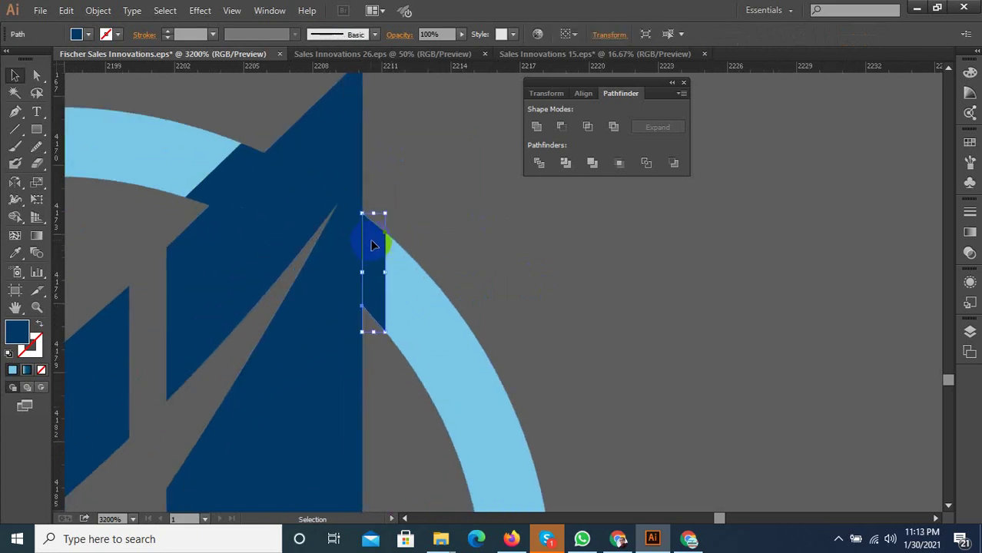
left_click(244, 182)
key("Delete")
left_click(374, 234)
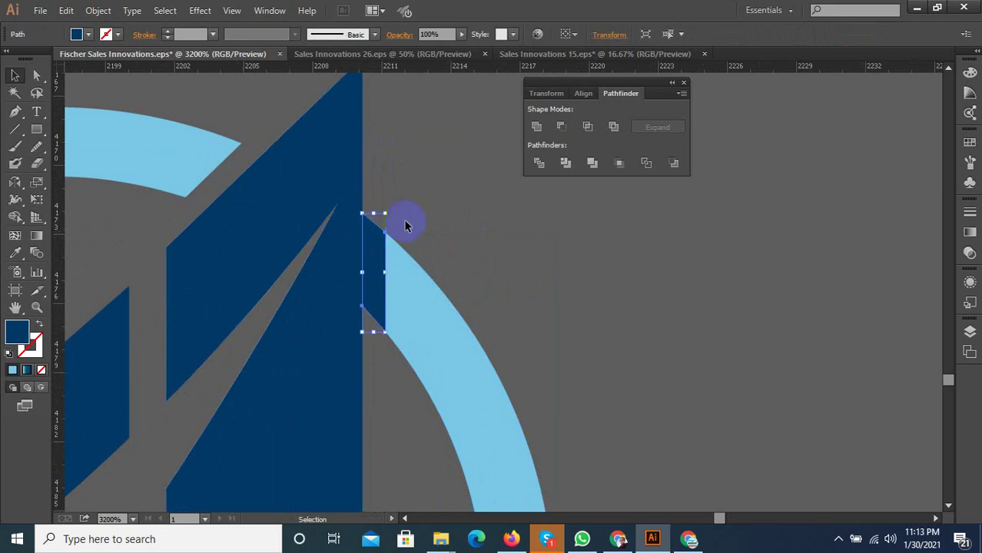
key("Delete")
Place a duplicate of the logo to the left.
scroll(400, 264, "down", 7)
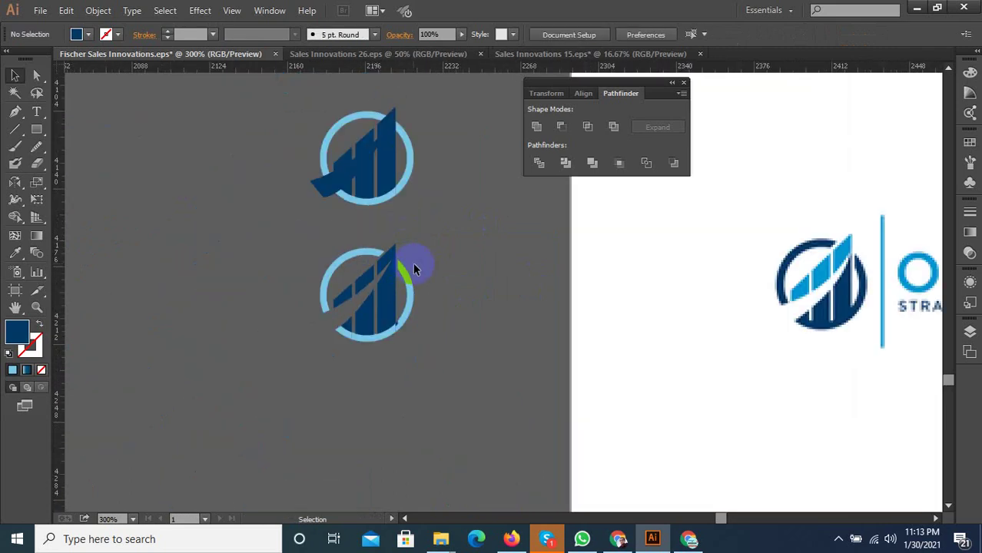
left_click(412, 253)
left_click_drag(374, 323, 193, 322, "alt")
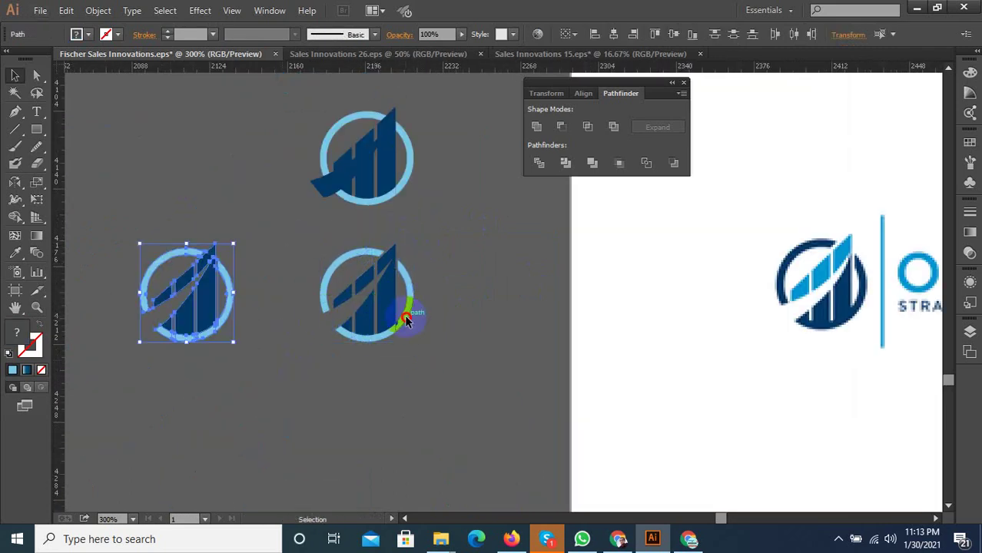
Unite the ring with the dark piece into one shape.
scroll(405, 318, "up", 1)
left_click(398, 338)
scroll(397, 338, "up", 1)
left_click(443, 384)
scroll(399, 368, "up", 2)
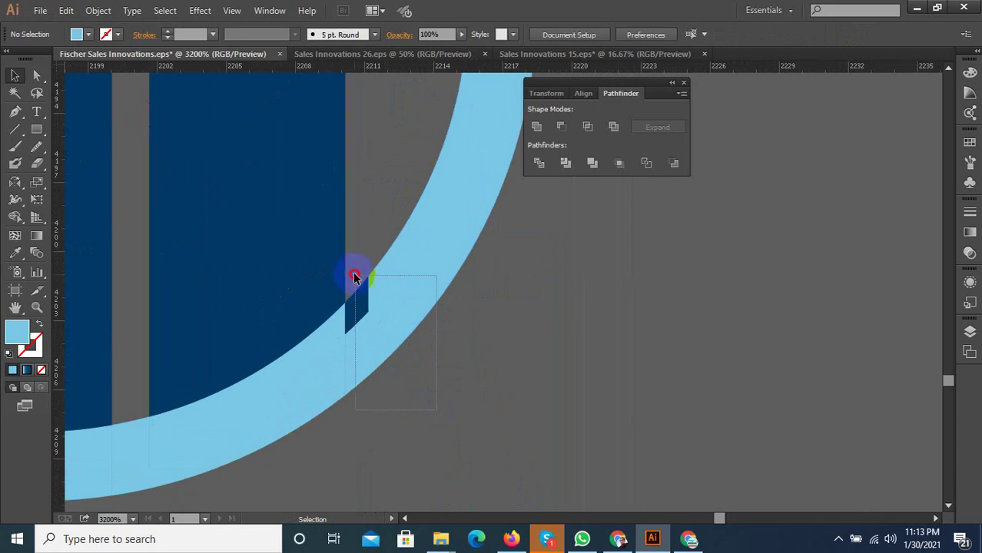
left_click(354, 270)
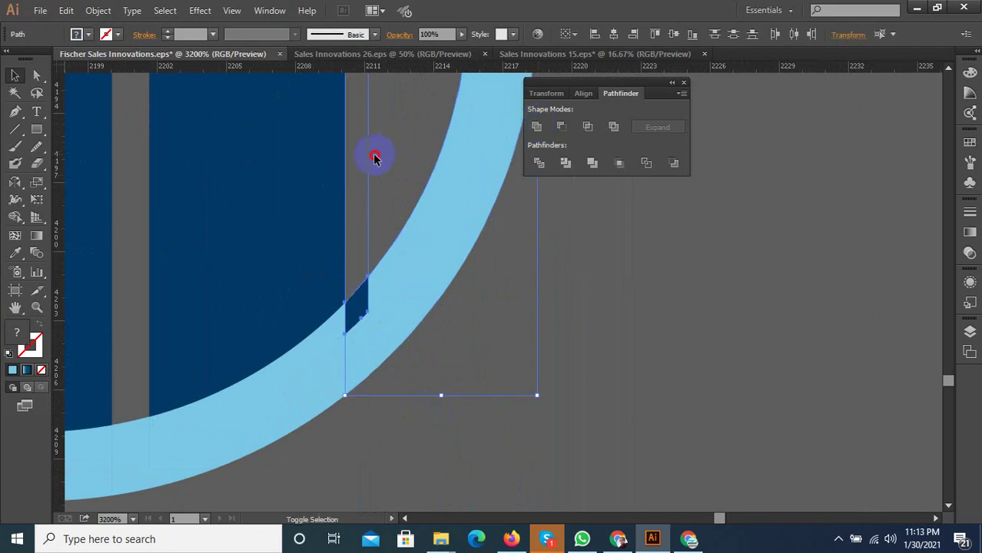
scroll(431, 211, "down", 1)
left_click(531, 135)
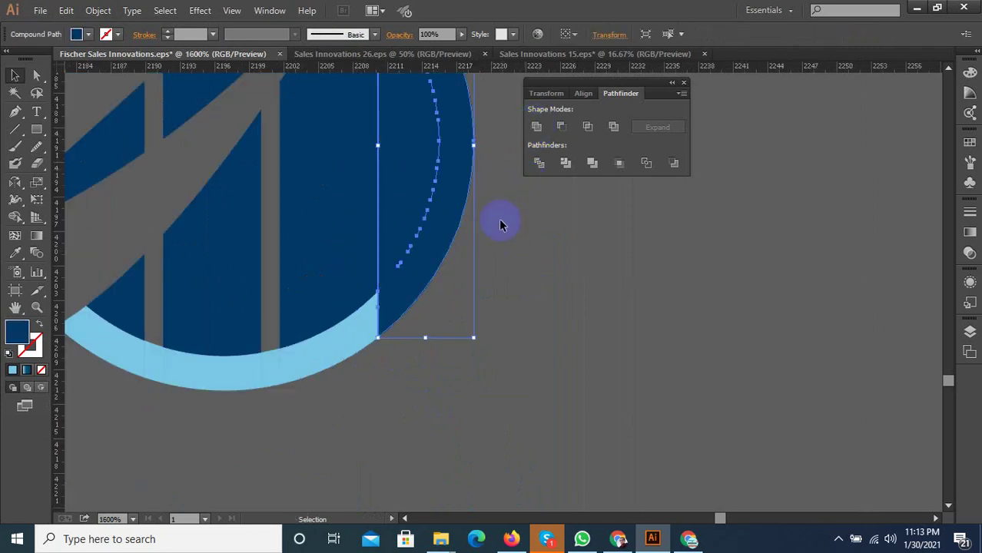
left_click(459, 347)
Divide the merged shape with the ring and eyedropper dark blue onto a piece.
left_click_drag(314, 223, 315, 223)
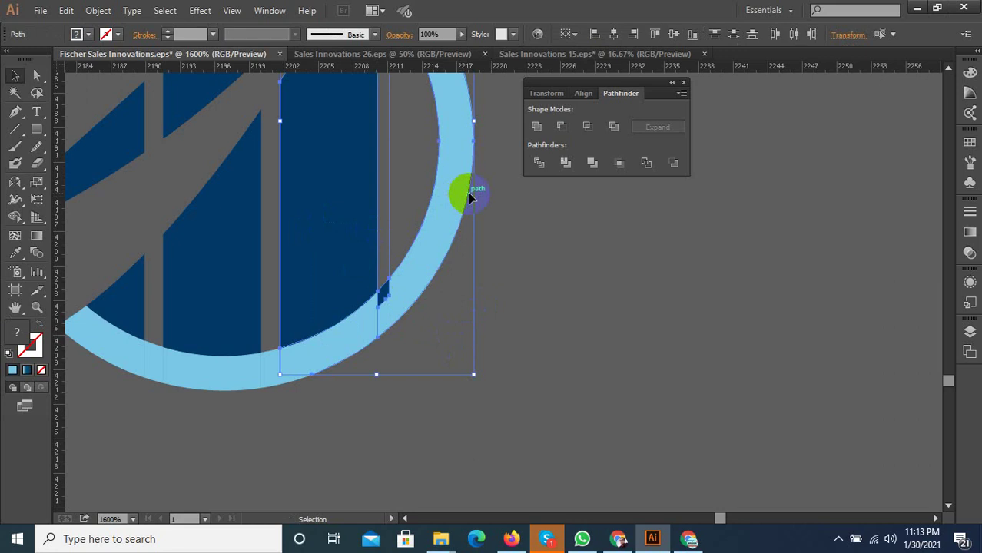
left_click(540, 160)
scroll(350, 292, "down", 1)
left_click(14, 253)
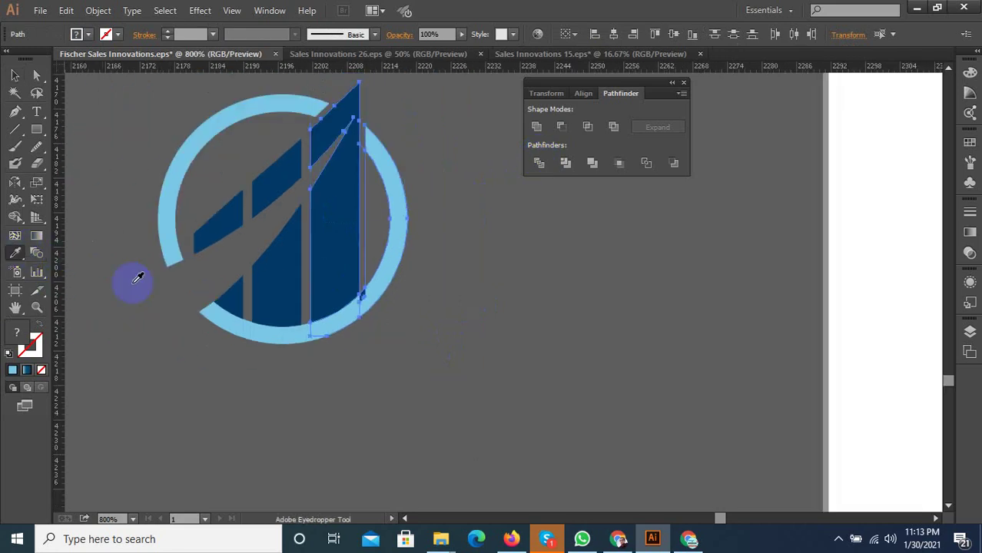
left_click(503, 277)
left_click(284, 187)
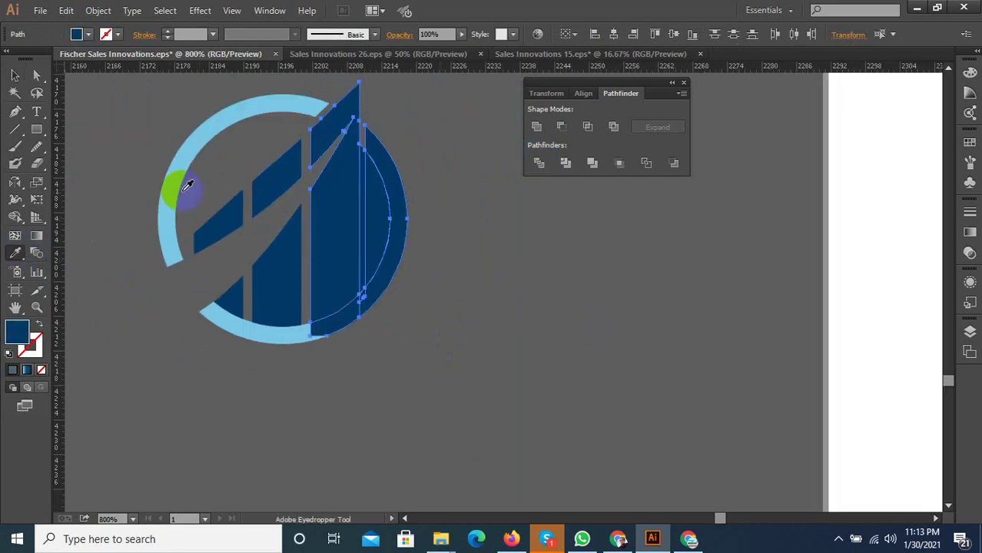
left_click(15, 74)
left_click(478, 186)
Delete the crescent piece and merge the middle bar with the crescent.
scroll(372, 221, "up", 1)
left_click(370, 220)
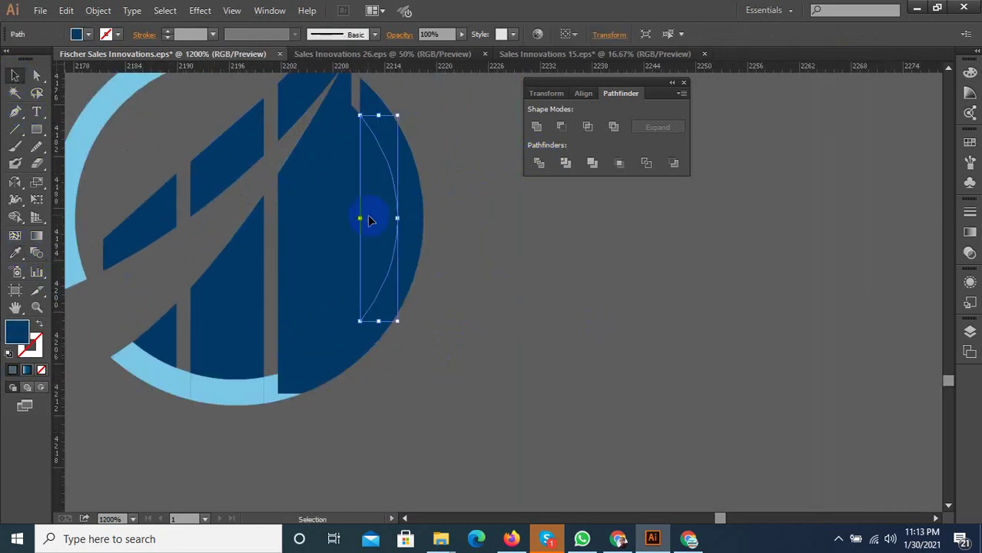
key("Delete")
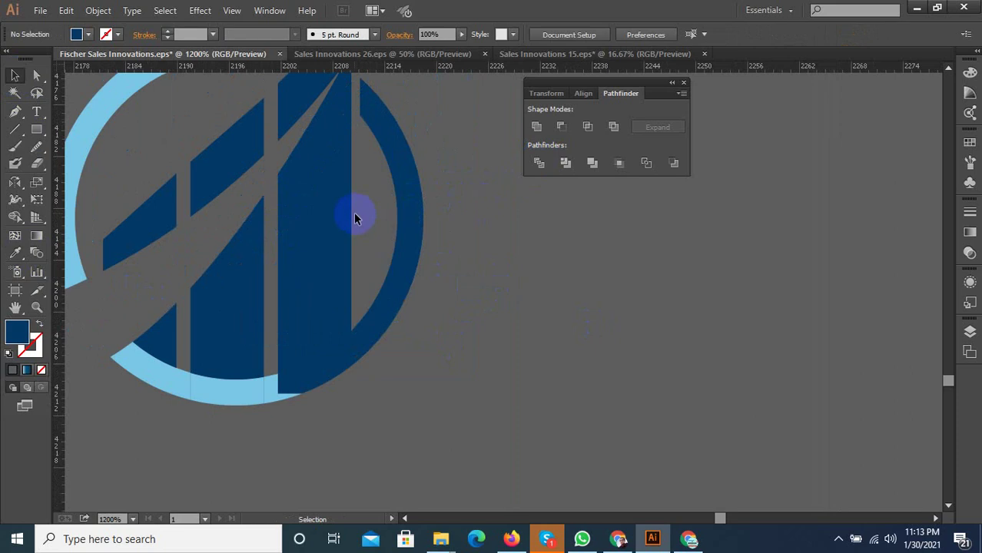
left_click(299, 317)
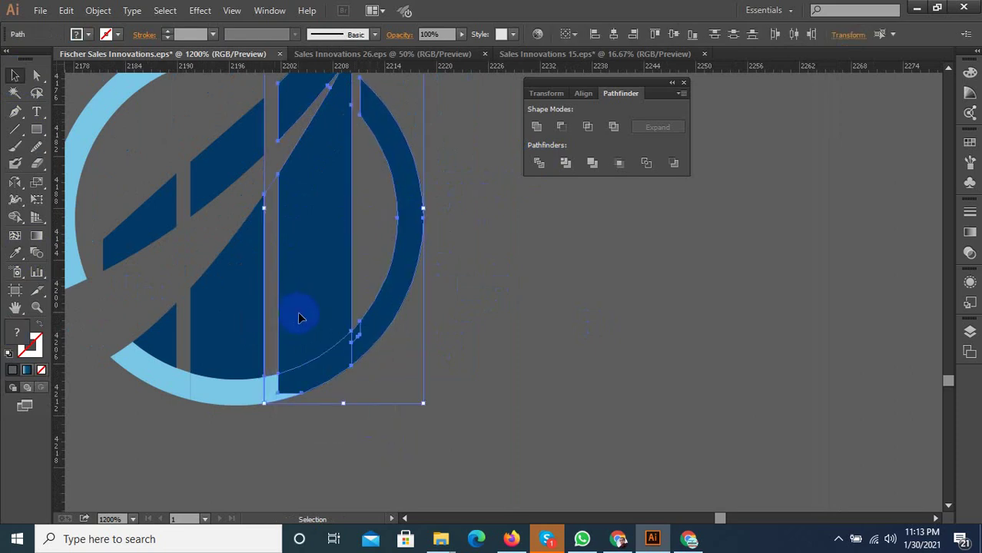
left_click(364, 443)
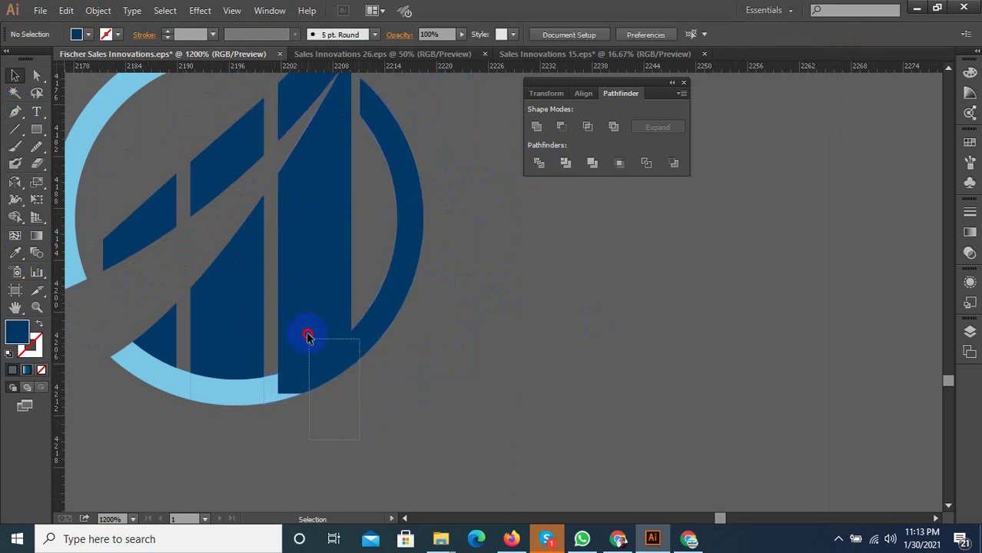
left_click_drag(359, 439, 307, 336)
left_click(565, 163)
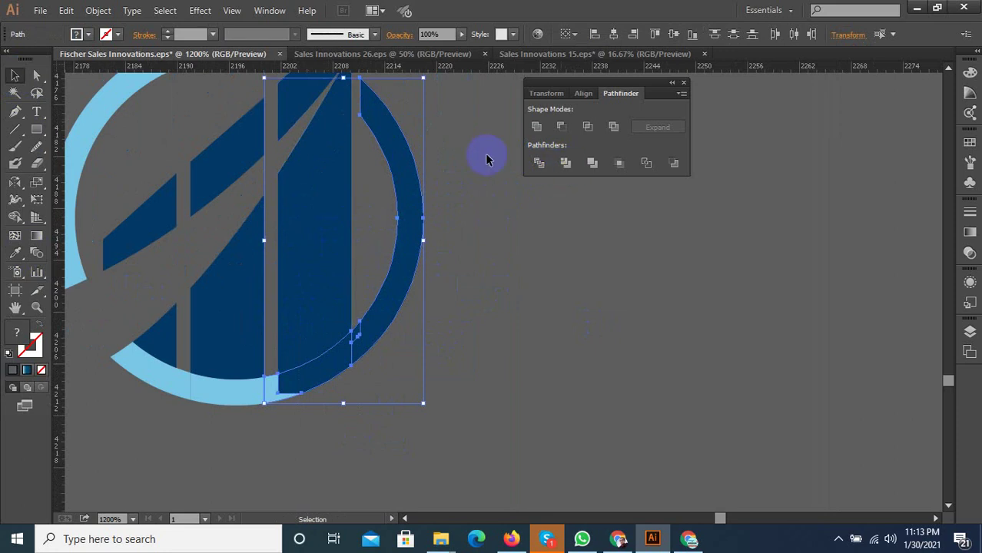
left_click(541, 130)
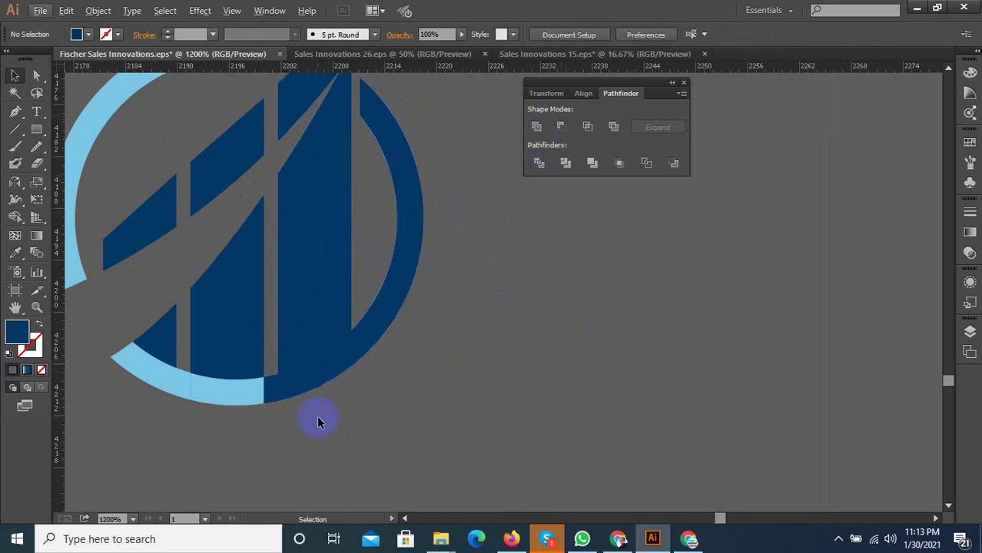
Fill the bar, crescent and light-blue arc pieces with dark blue.
left_click_drag(318, 416, 219, 318)
left_click(14, 256)
left_click(213, 159)
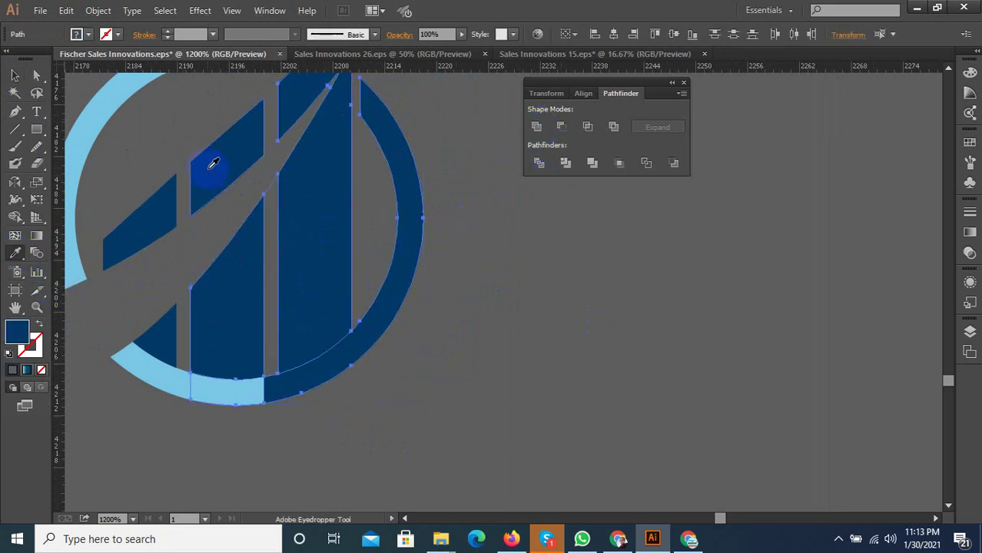
left_click(14, 74)
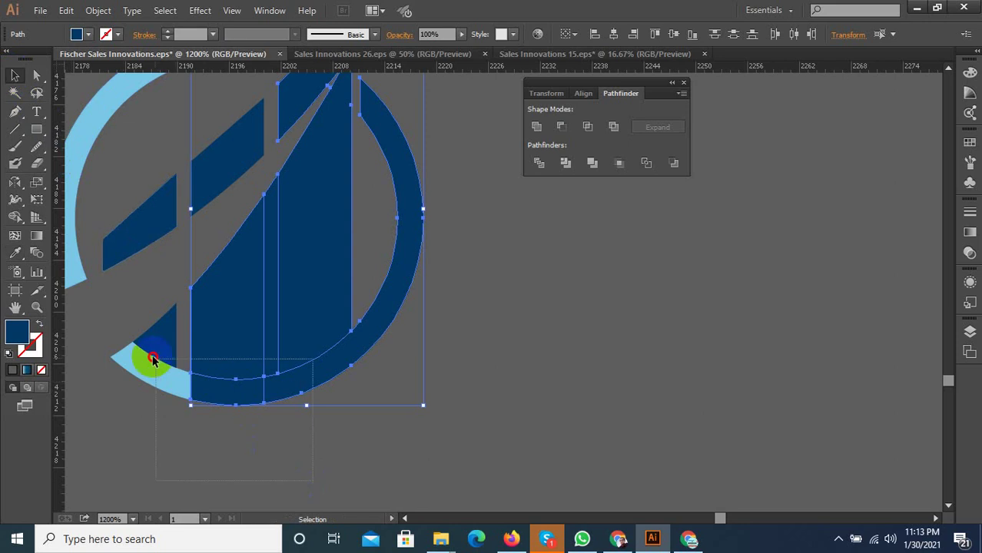
left_click(150, 357, "shift")
left_click(14, 253)
left_click(269, 285)
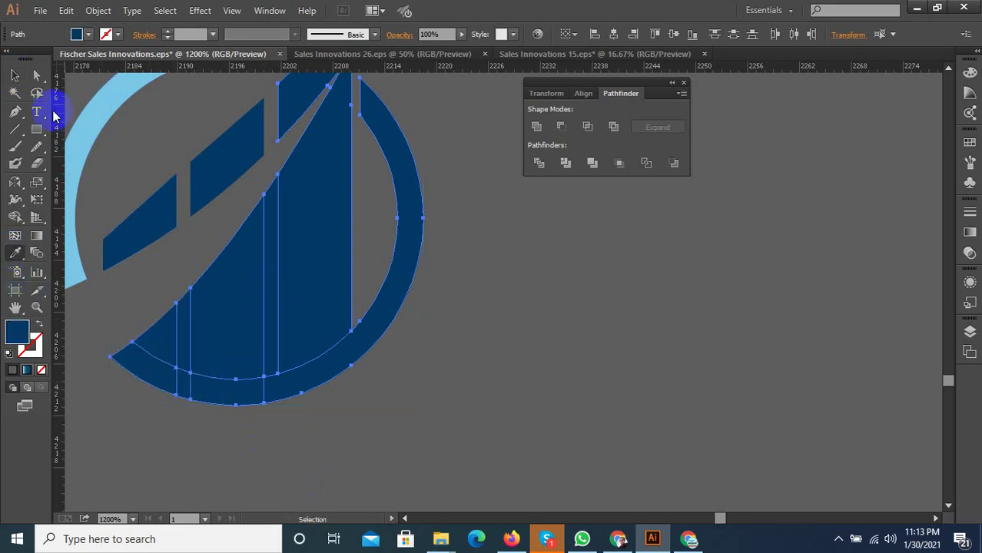
left_click(22, 74)
left_click(323, 452)
Delete the small bar piece and sliver, then unite all logo paths.
left_click(187, 338)
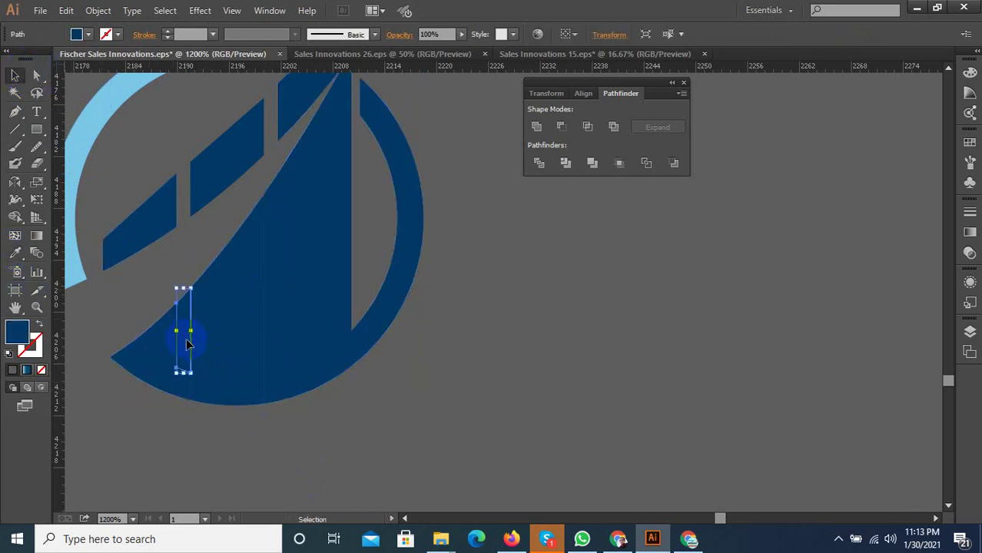
key("Delete")
left_click(271, 311)
key("Delete")
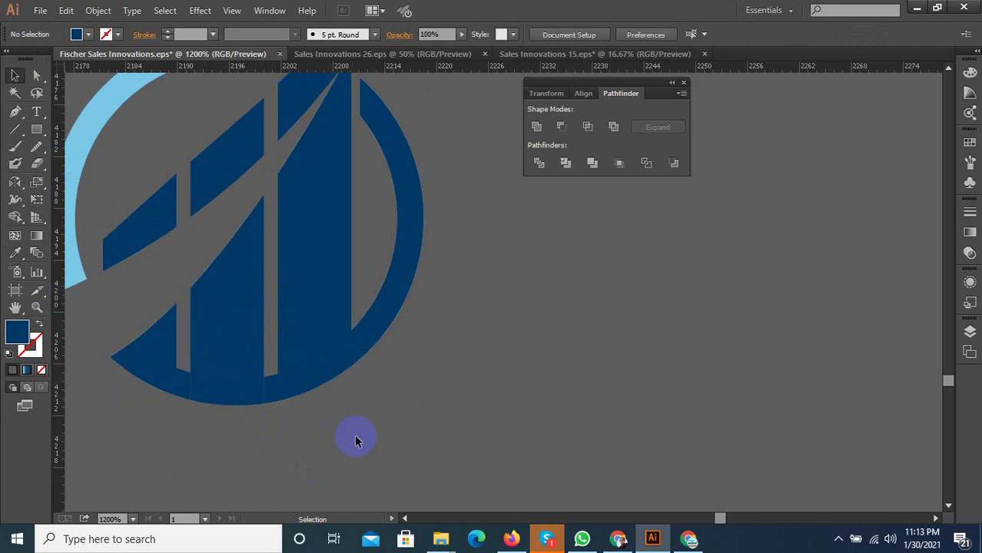
left_click_drag(85, 325, 215, 306)
key("ctrl+z")
key("ctrl+z")
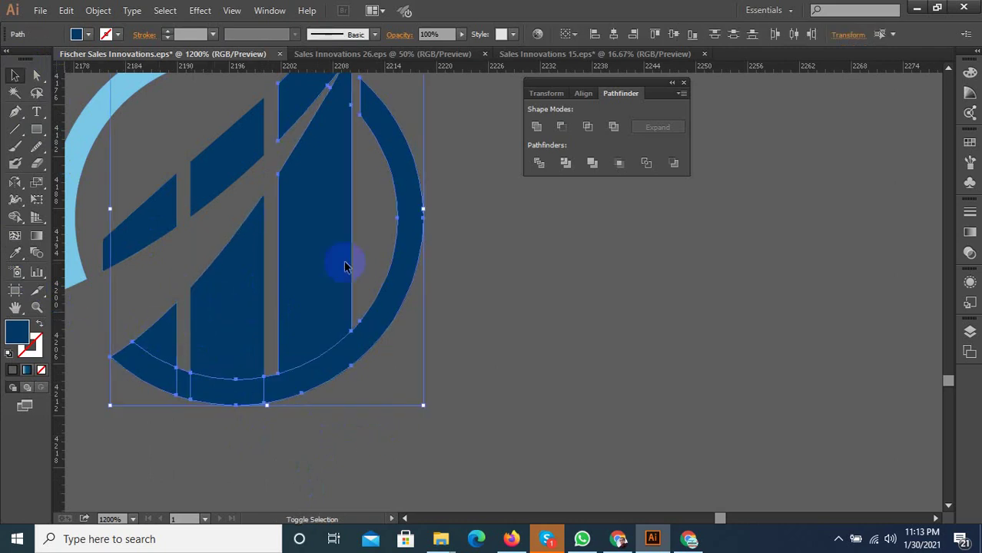
left_click(537, 127)
left_click(455, 263)
scroll(408, 336, "down", 2)
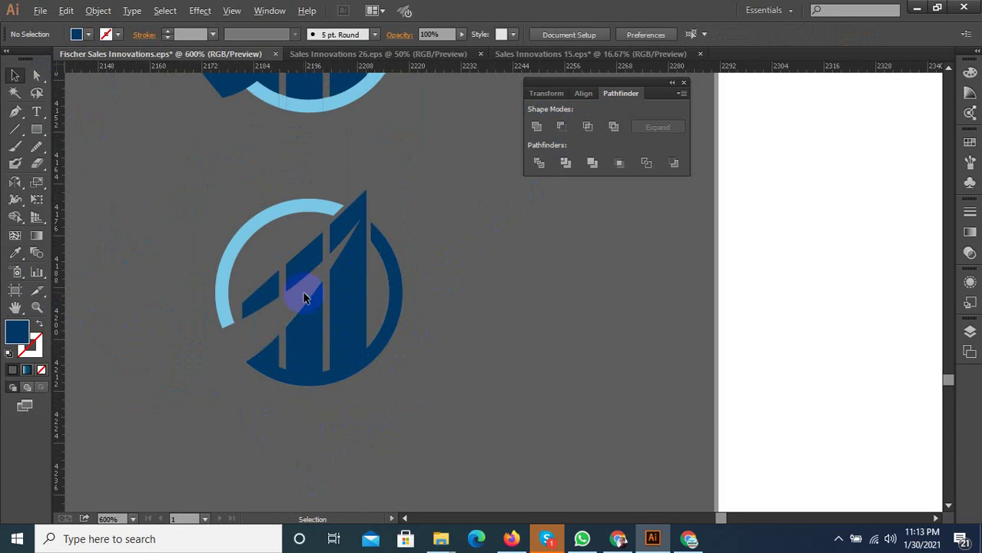
Eyedropper a dark blue fill onto the arc.
left_click(235, 250)
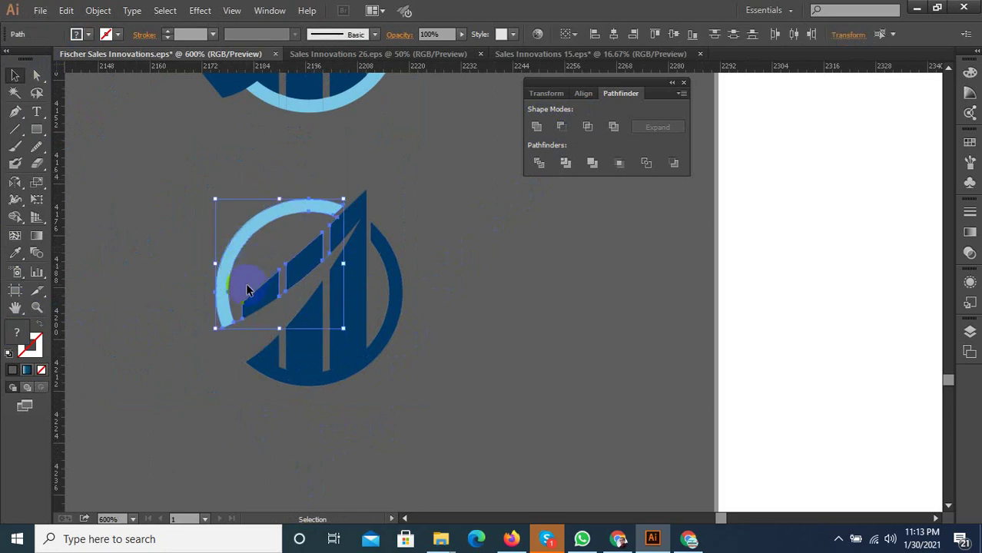
scroll(247, 290, "up", 1)
scroll(270, 335, "up", 1)
left_click(14, 253)
left_click(307, 273)
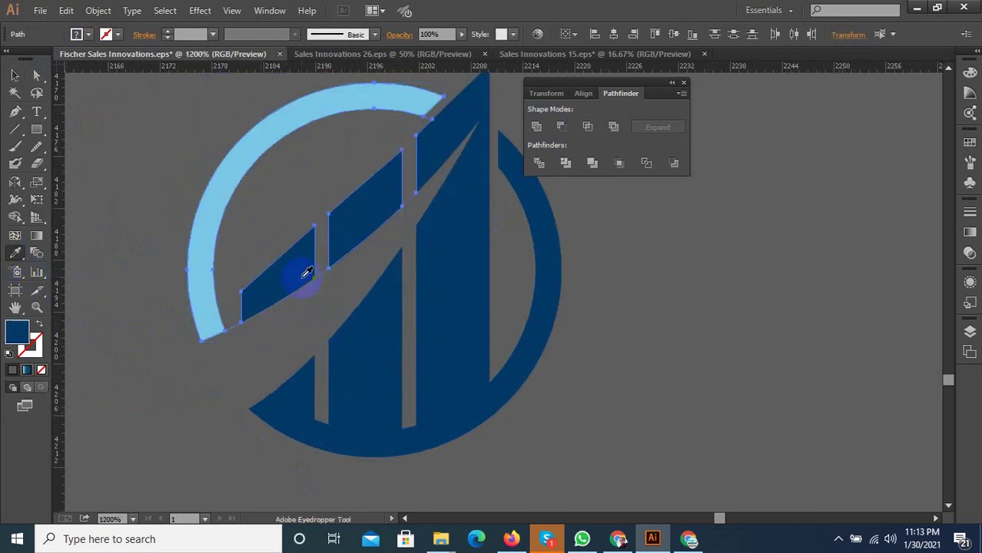
left_click(14, 74)
left_click(335, 148)
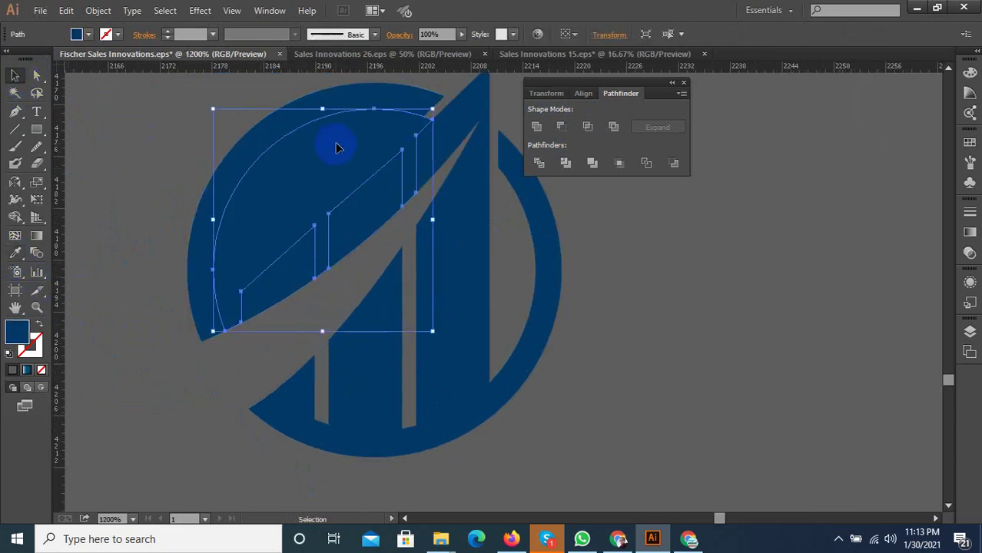
scroll(319, 271, "down", 1)
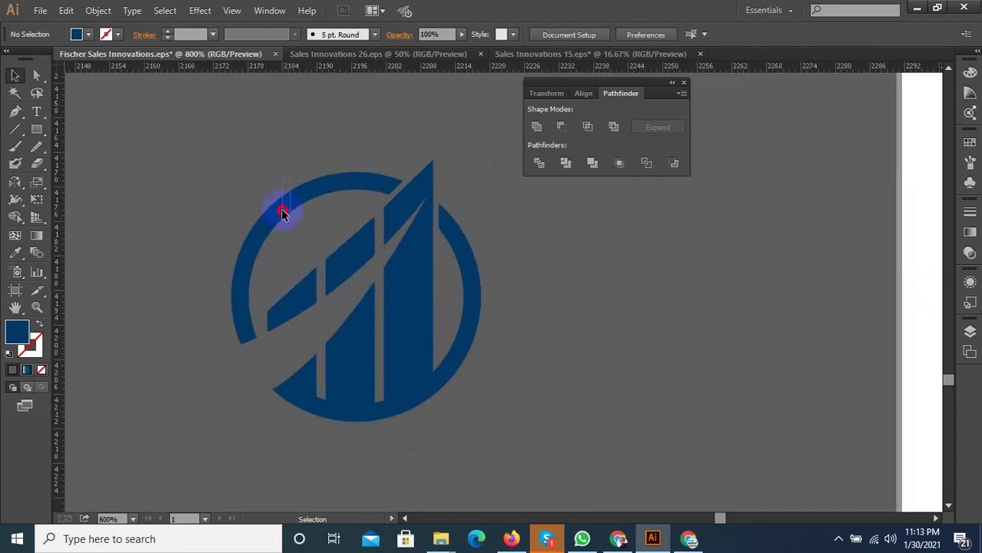
Give the left arc the reference logo's medium blue.
left_click(239, 294)
left_click(15, 252)
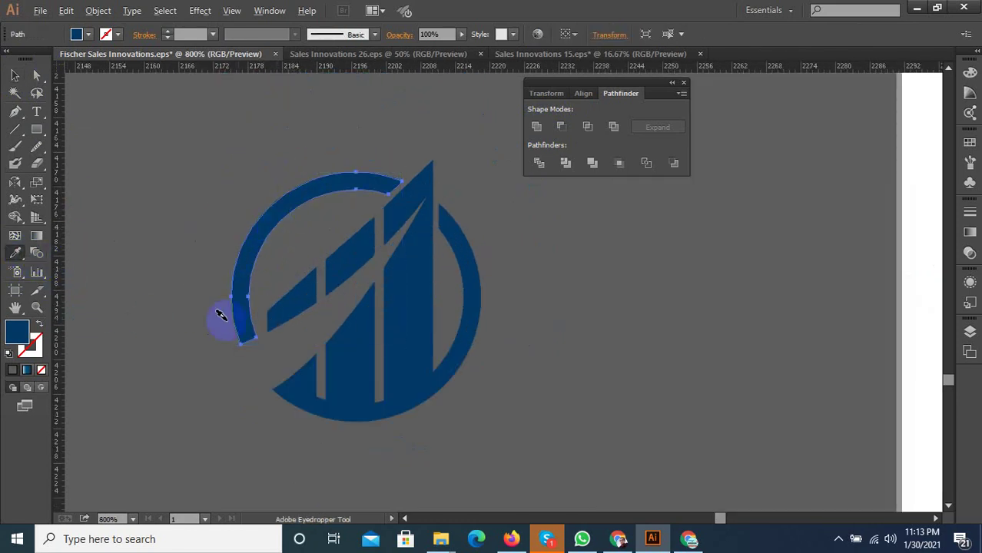
scroll(219, 318, "down", 3)
left_click(324, 182)
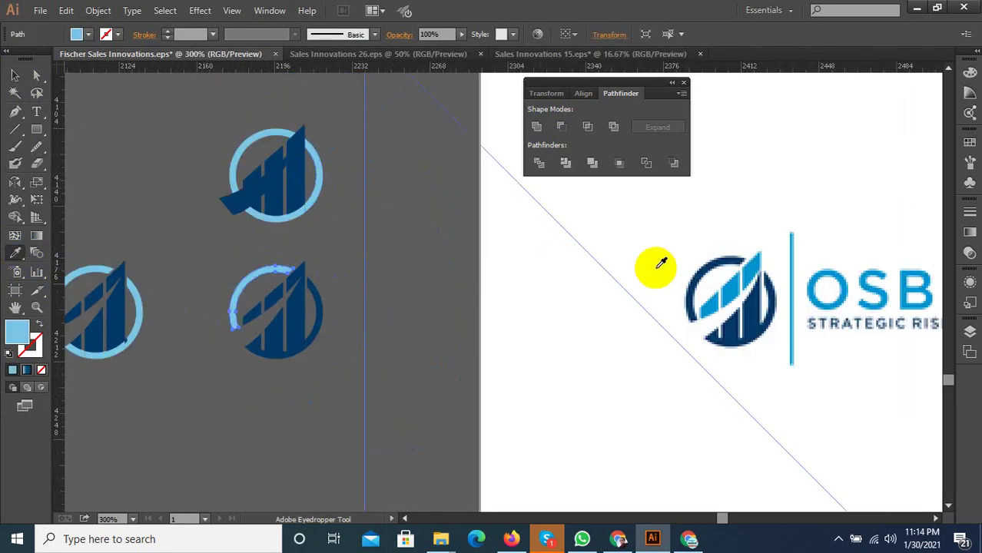
left_click(719, 298)
left_click(15, 75)
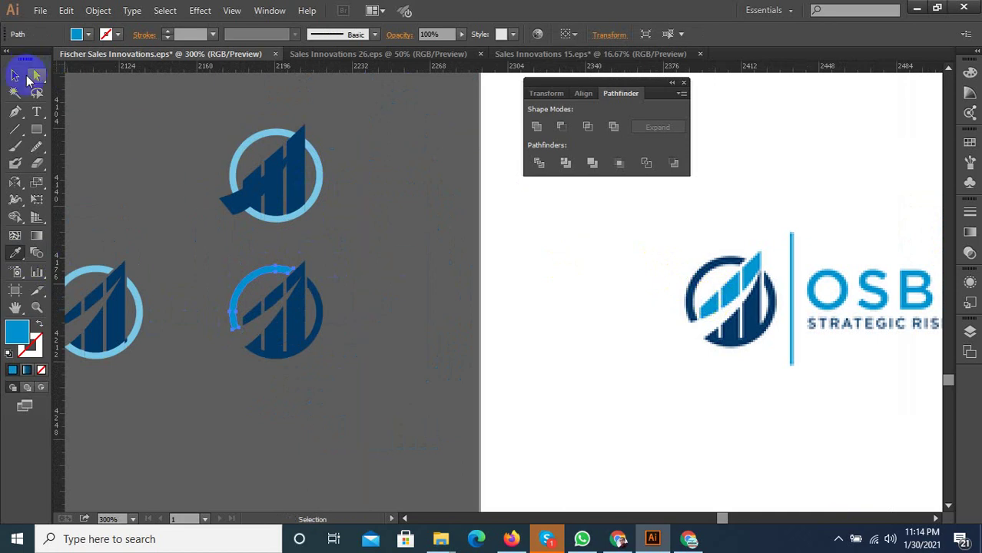
left_click(154, 149)
scroll(261, 275, "up", 1)
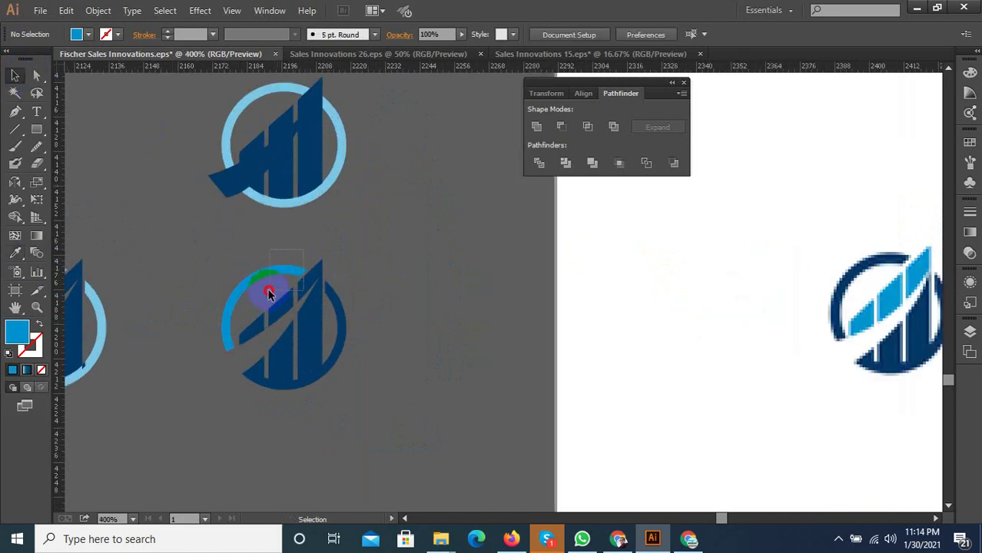
Copy the arc's medium blue onto the slanted bars and tall right bar.
left_click(261, 298)
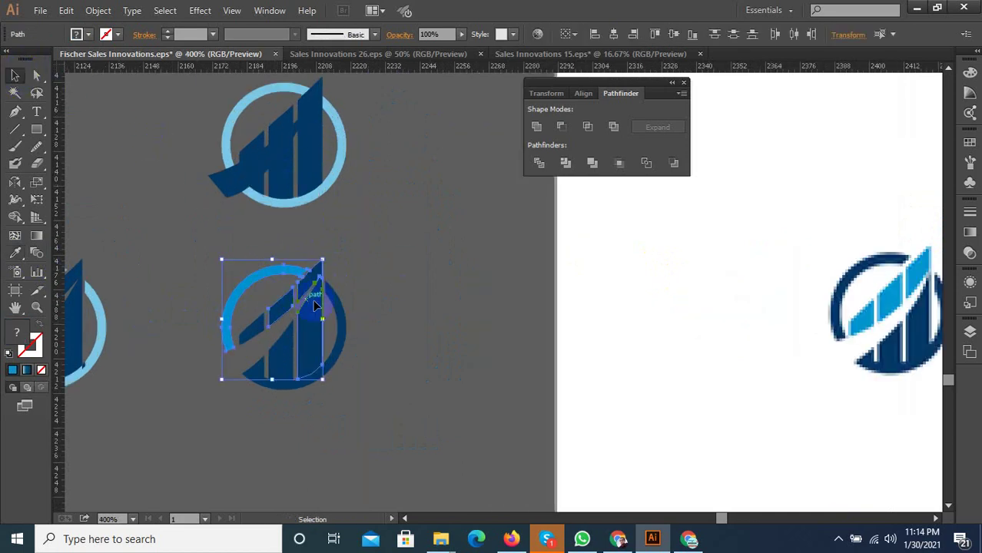
scroll(320, 299, "up", 2)
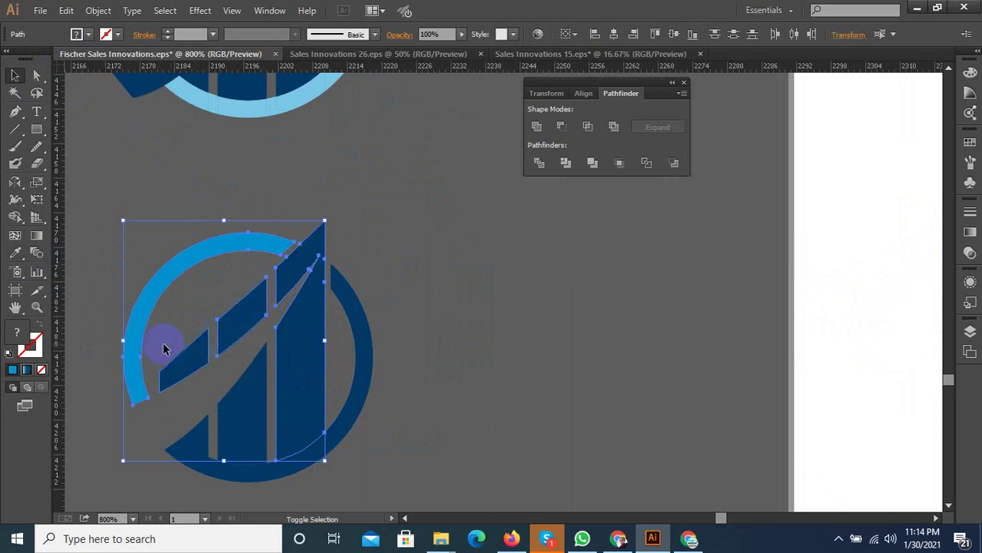
left_click(15, 253)
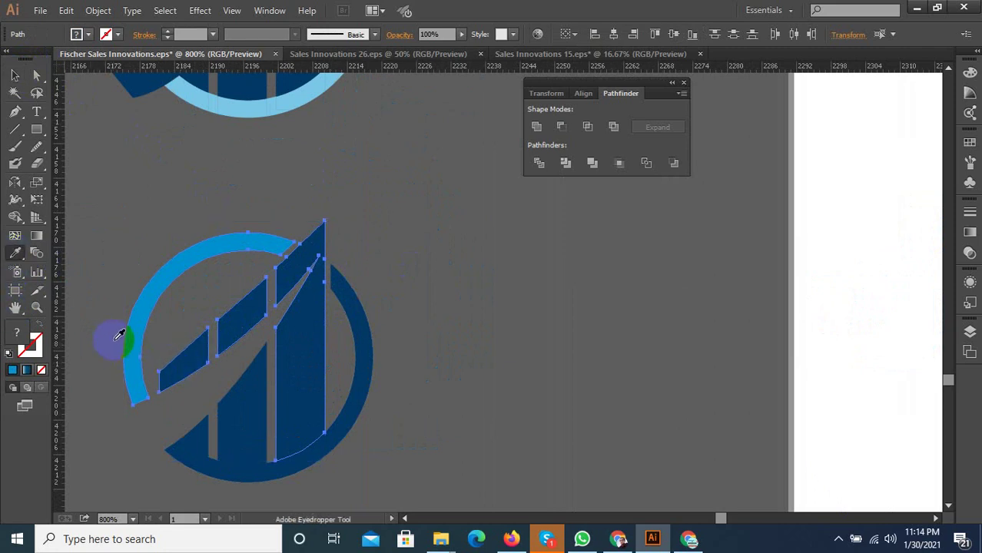
left_click(119, 335)
left_click(14, 75)
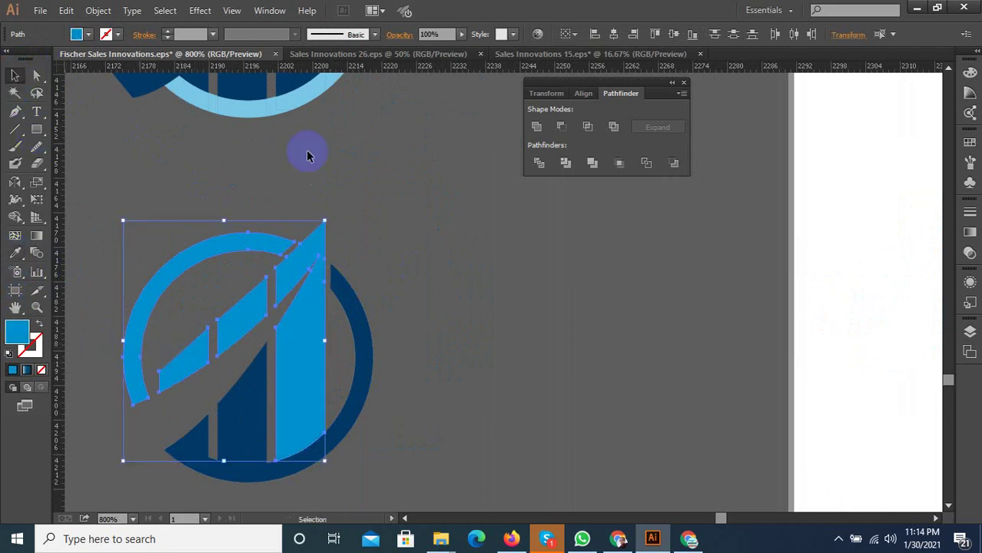
scroll(384, 264, "down", 2)
scroll(296, 351, "up", 2)
left_click(314, 379)
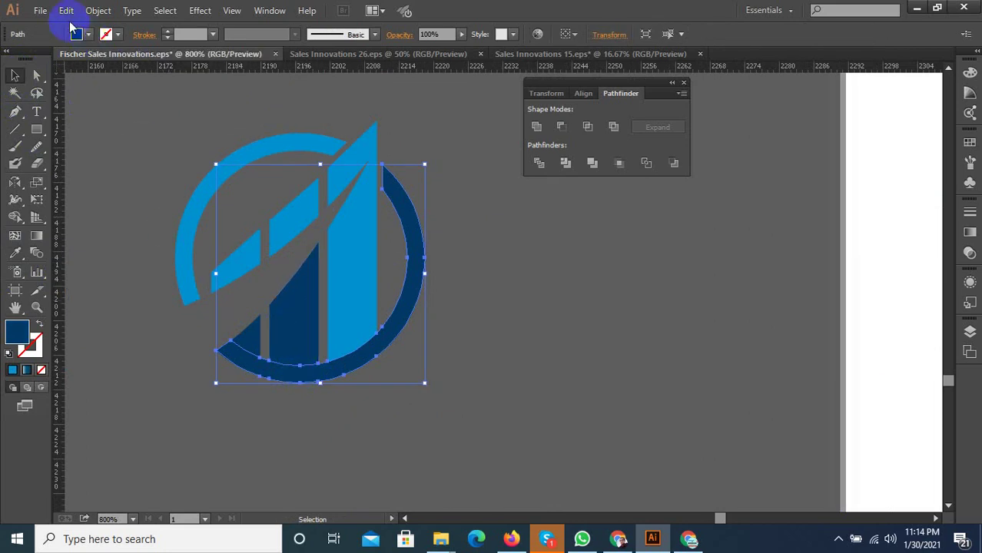
Apply a 1 px Miter-join Offset Path to the navy crescent.
left_click(97, 10)
mouse_move(114, 300)
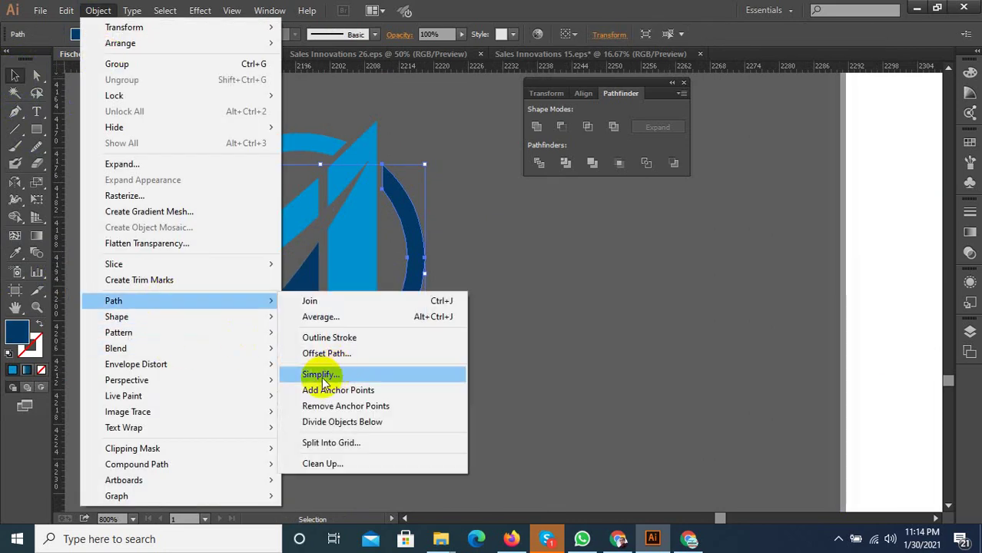
left_click(319, 355)
left_click(676, 440)
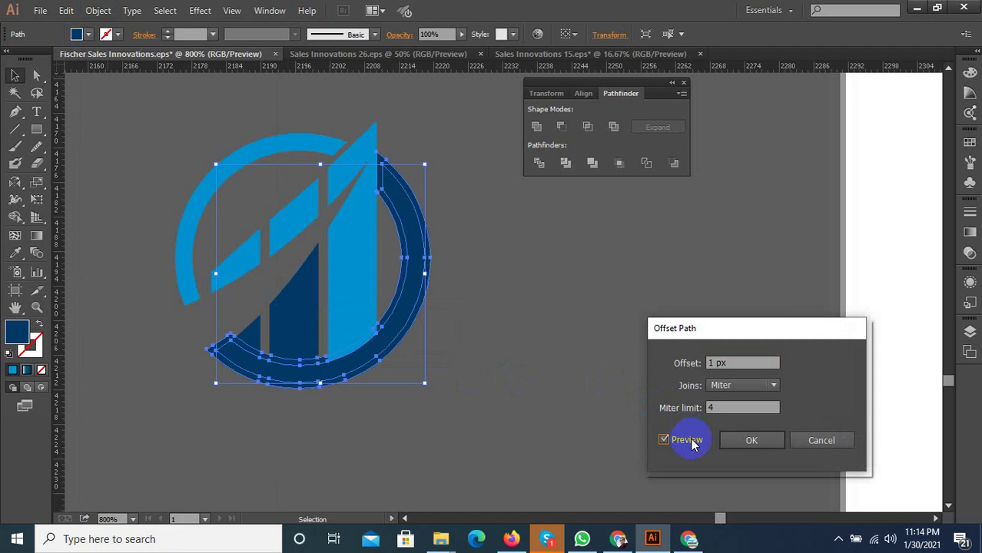
left_click(752, 439)
scroll(353, 342, "up", 2)
scroll(369, 350, "up", 1)
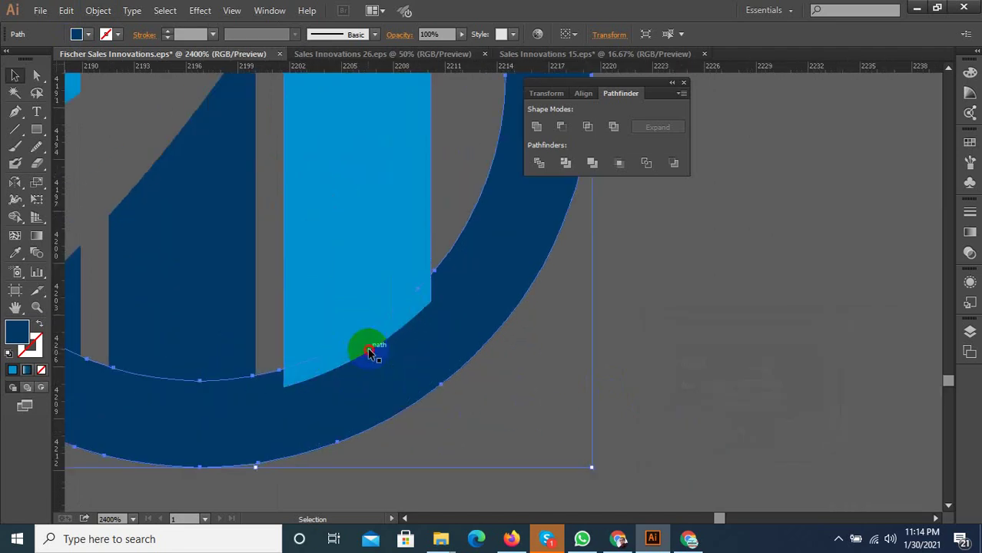
left_click(369, 350)
left_click(253, 376, "shift")
scroll(311, 382, "down", 3)
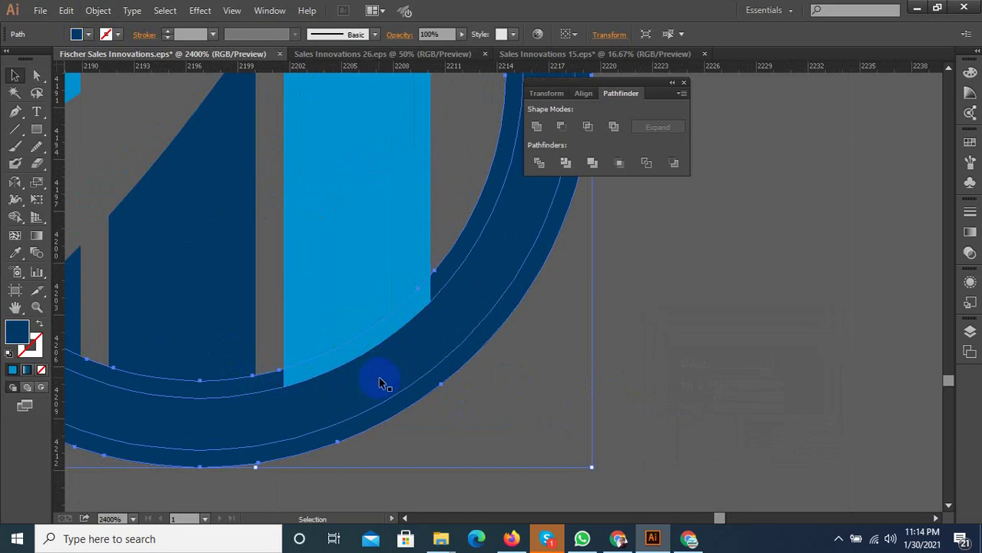
left_click(344, 343)
Select all the logo paths and ungroup them into separate pieces.
scroll(423, 384, "down", 1)
key("ctrl+a")
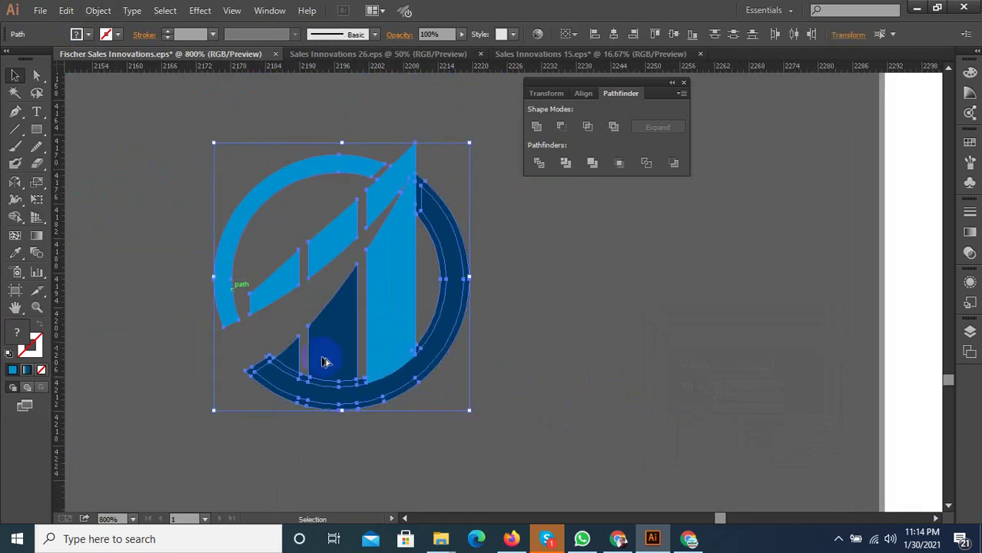
scroll(324, 362, "up", 2)
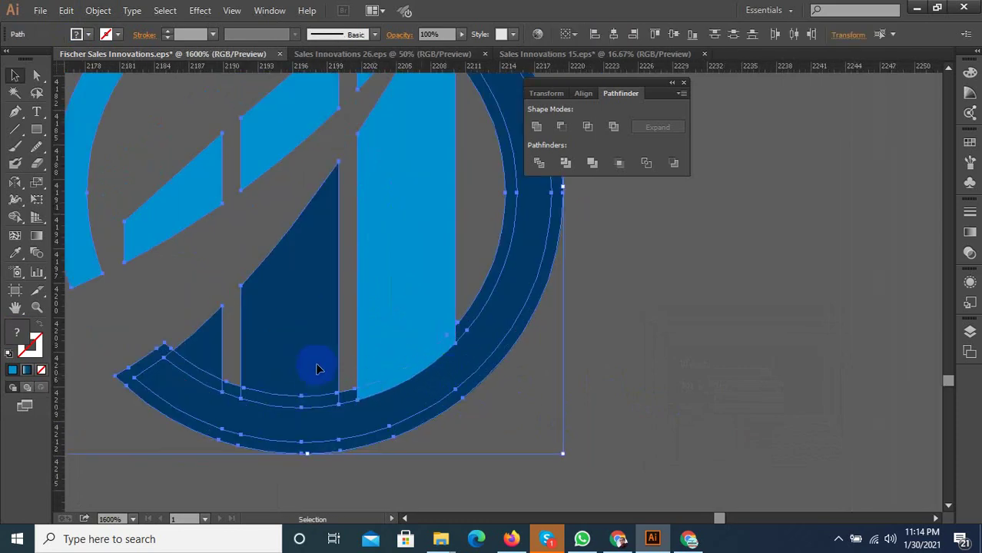
right_click(435, 275)
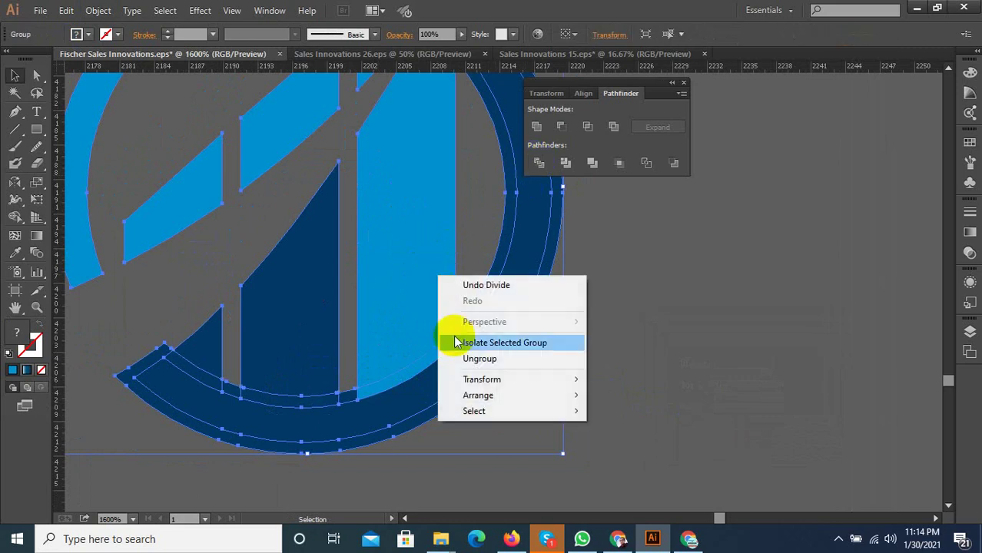
left_click(464, 357)
Remove the light-blue and dark-blue slivers under the columns, leaving a grey gap.
left_click(395, 390)
scroll(391, 377, "up", 2)
left_click(384, 363)
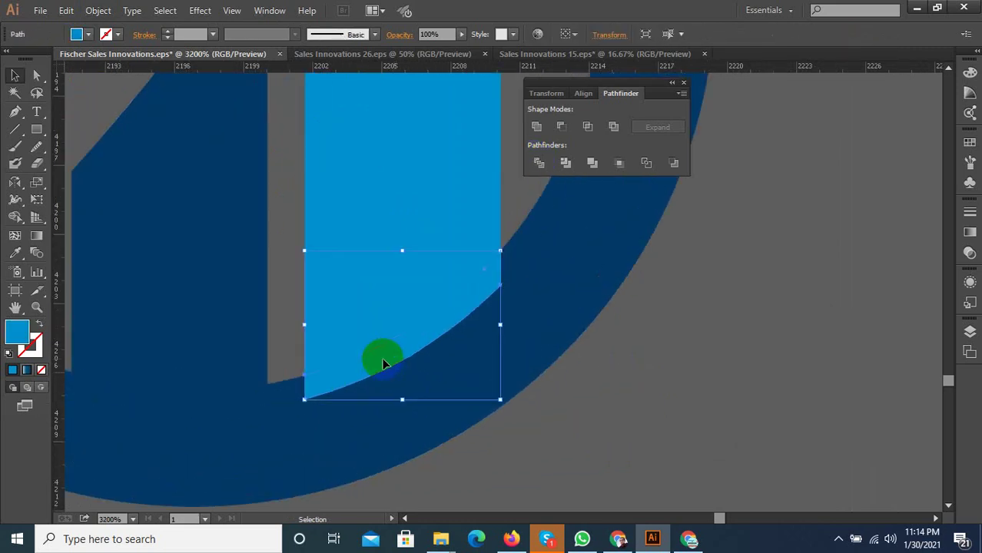
scroll(384, 366, "down", 2)
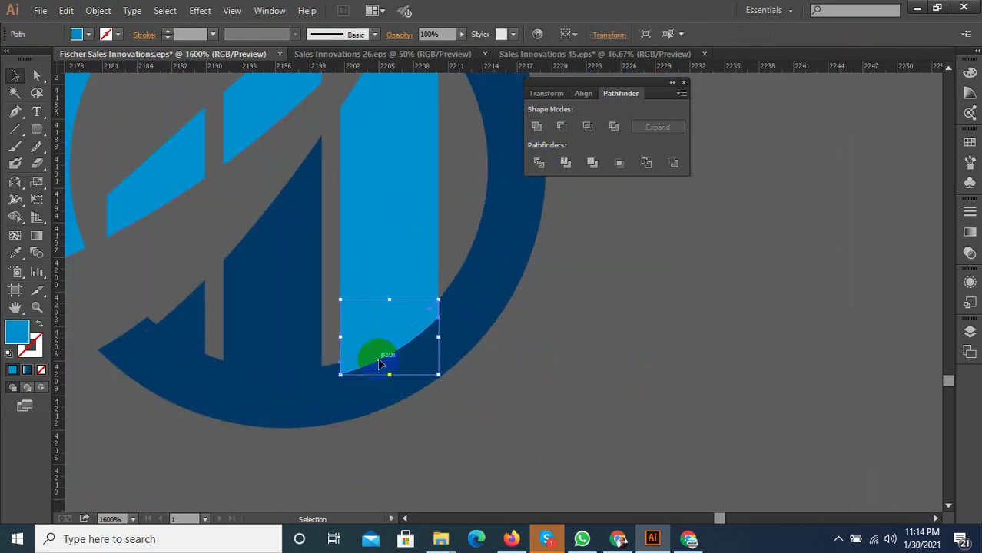
left_click_drag(378, 363, 477, 341)
key("Delete")
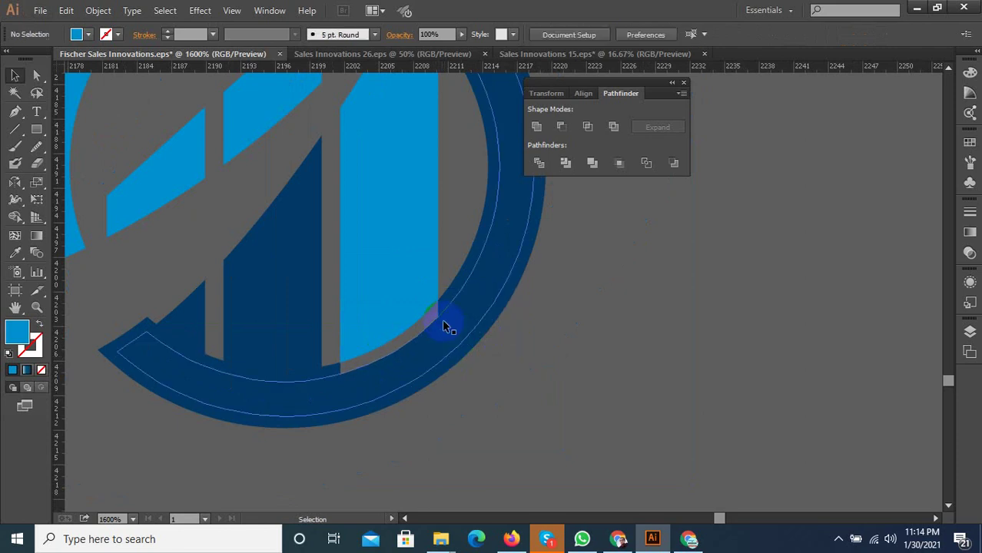
left_click(445, 315)
key("ctrl+shift+a")
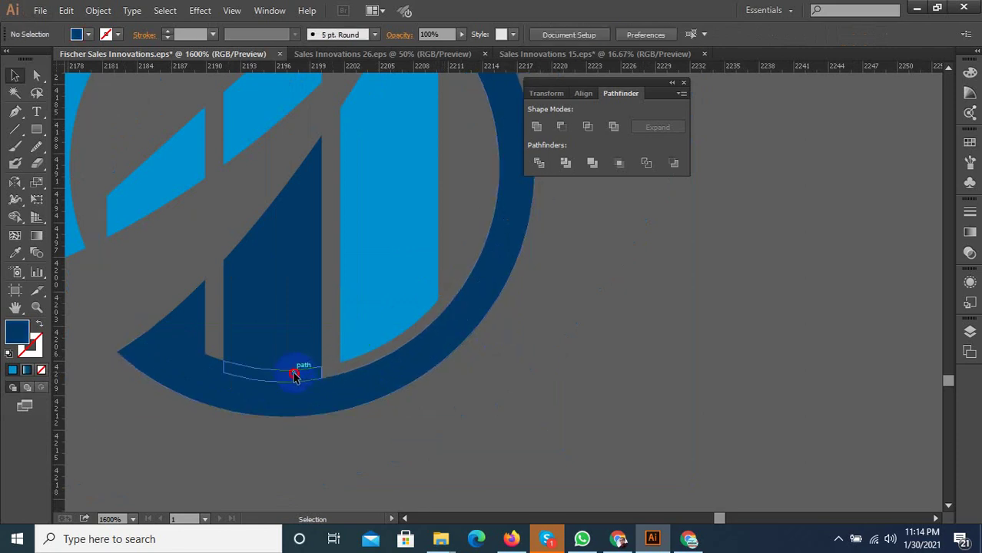
left_click_drag(294, 374, 213, 365)
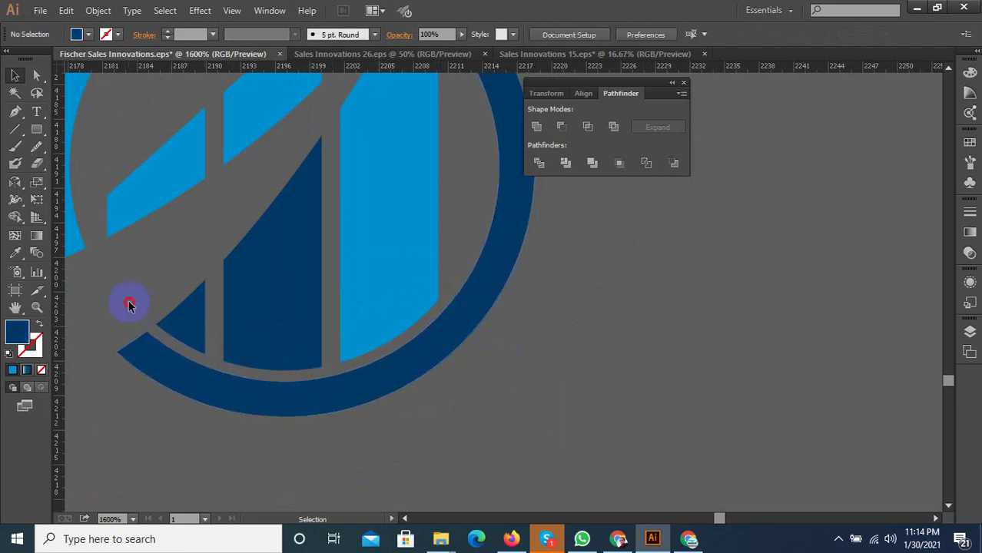
scroll(307, 407, "down", 2)
scroll(324, 421, "down", 2)
scroll(338, 426, "down", 2)
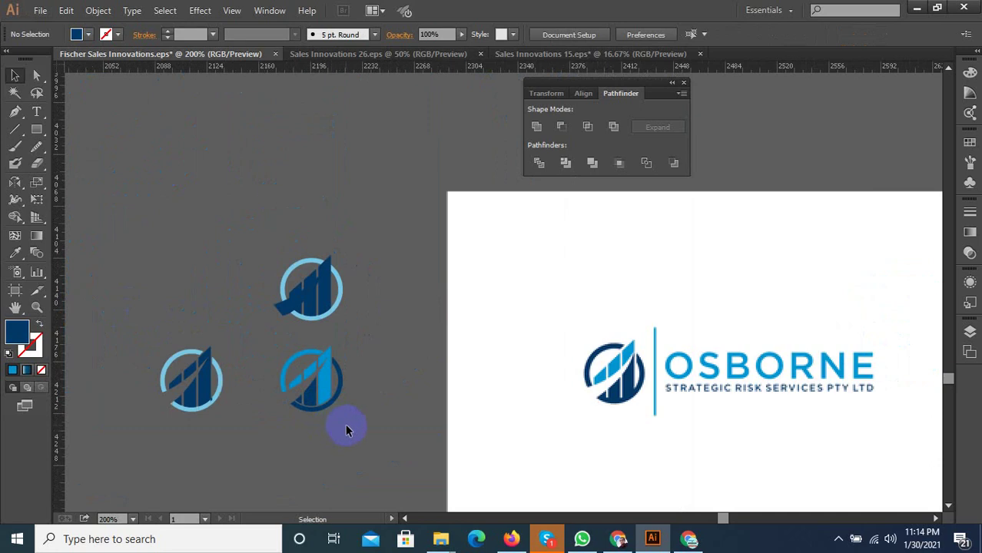
left_click(307, 381)
scroll(312, 393, "up", 1)
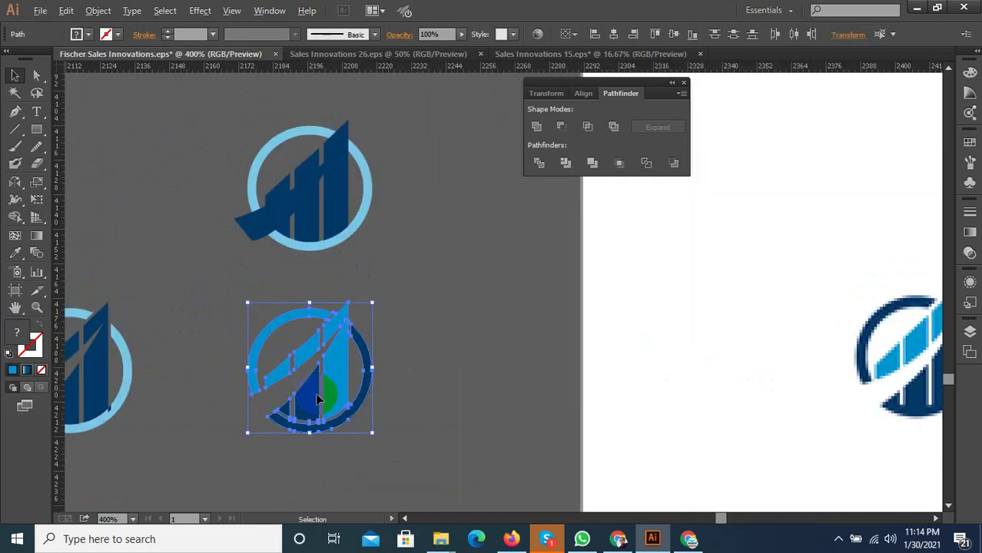
left_click(354, 438)
scroll(282, 441, "down", 1)
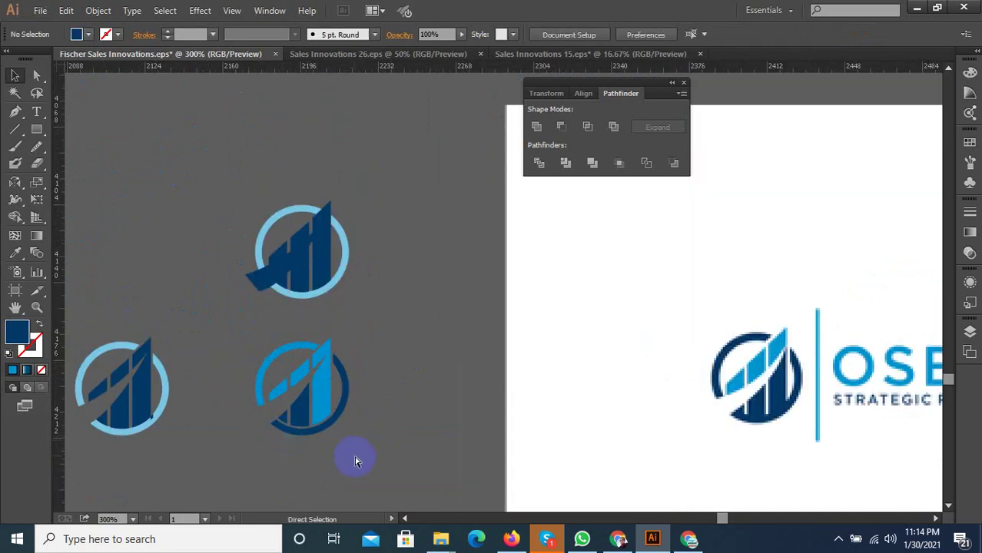
left_click(270, 378)
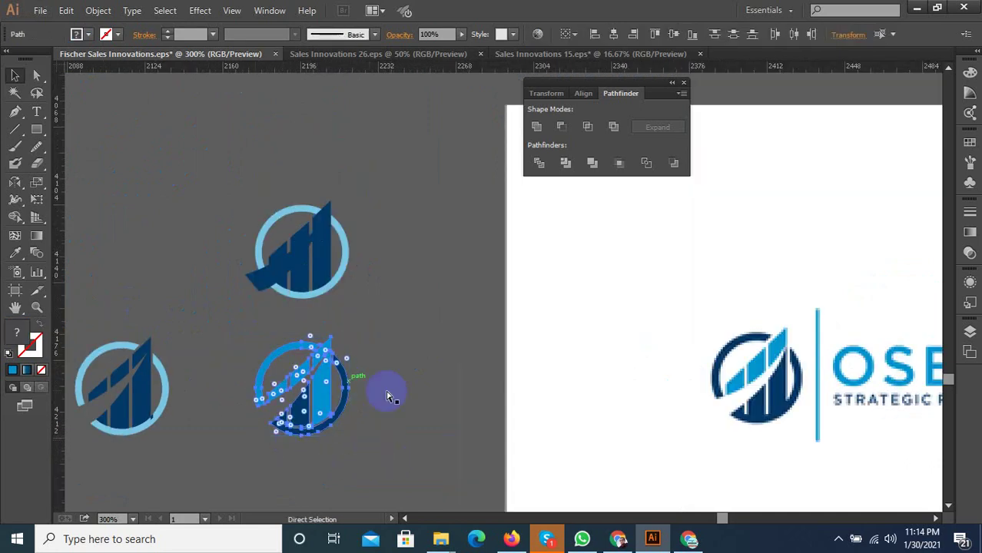
left_click(331, 456)
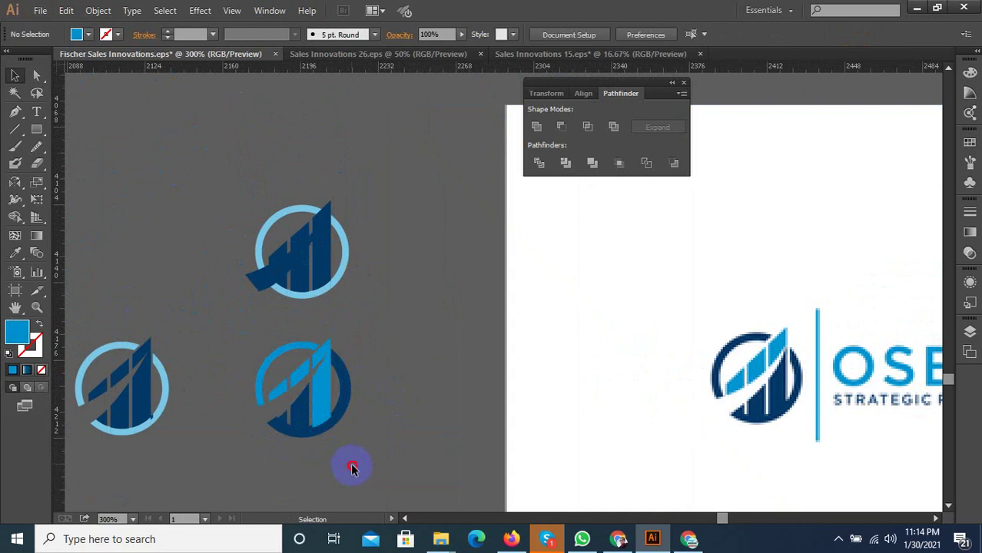
left_click_drag(307, 388, 303, 453)
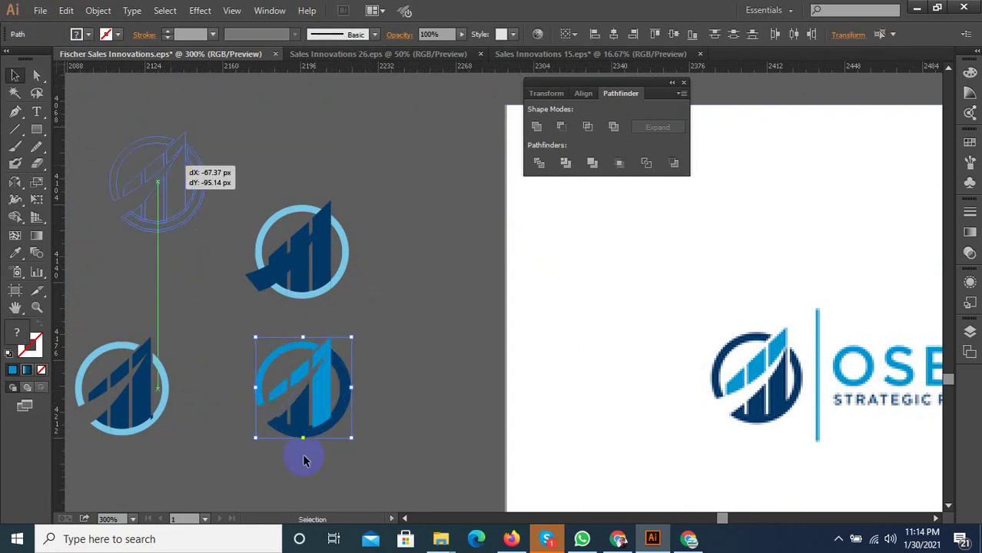
scroll(341, 471, "up", 3)
scroll(344, 382, "up", 1)
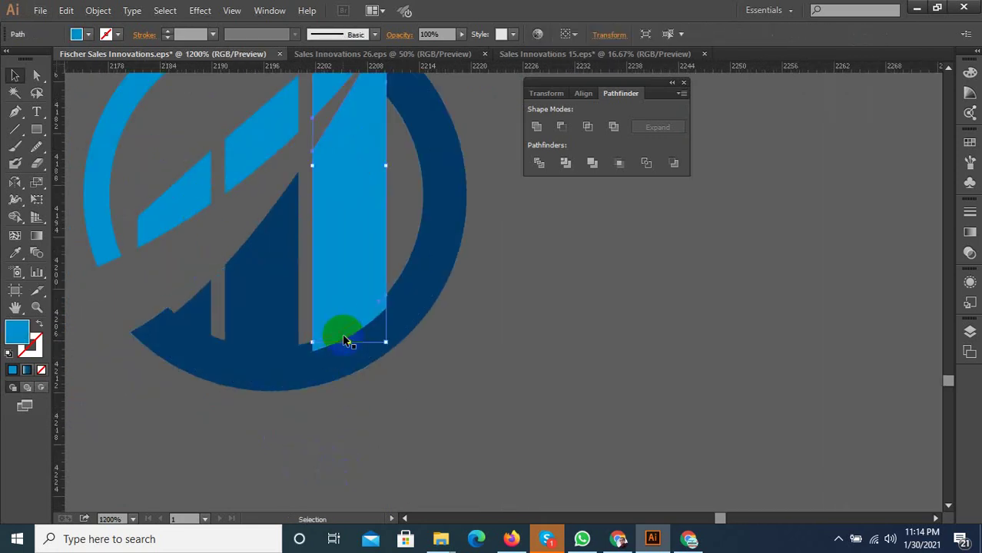
Delete the small filler path under the dark column, leaving a grey gap above the ring.
left_click(313, 345)
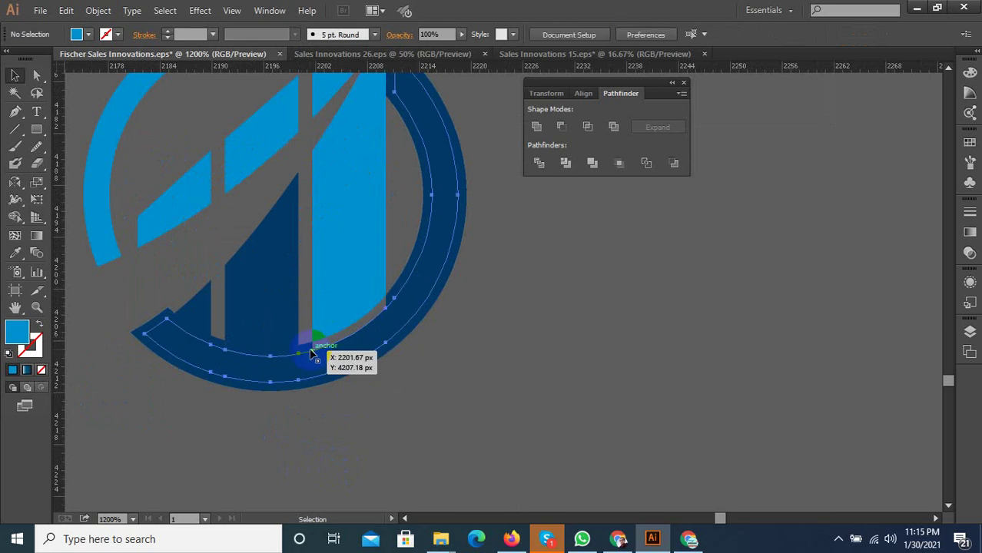
left_click(306, 347)
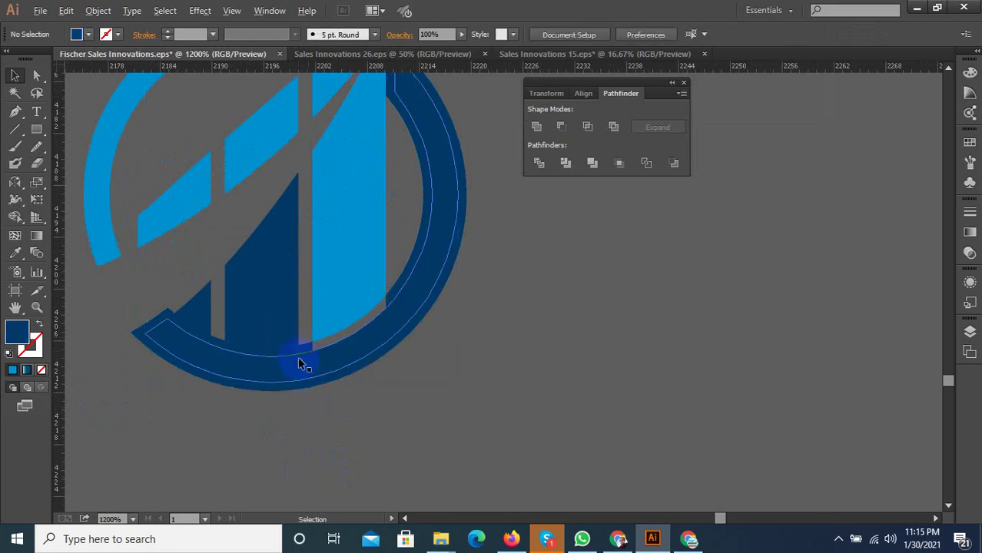
scroll(300, 363, "up", 2)
left_click(304, 321)
left_click(281, 332)
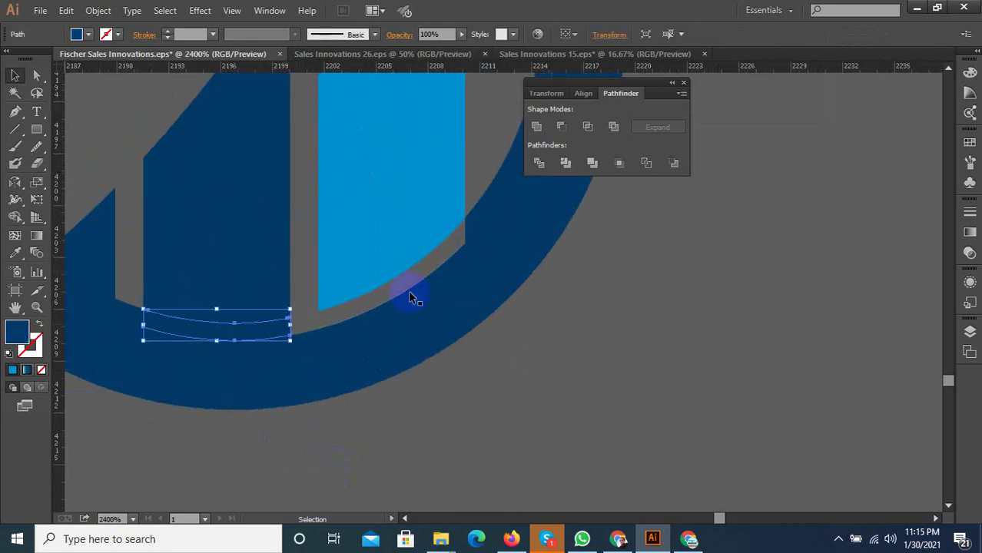
key("Delete")
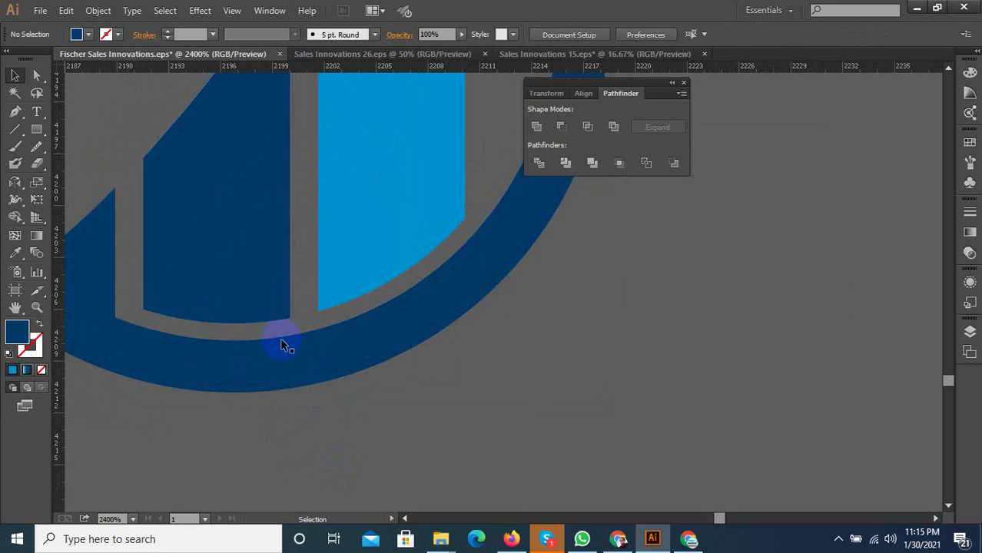
scroll(285, 384, "down", 2)
scroll(257, 346, "up", 2)
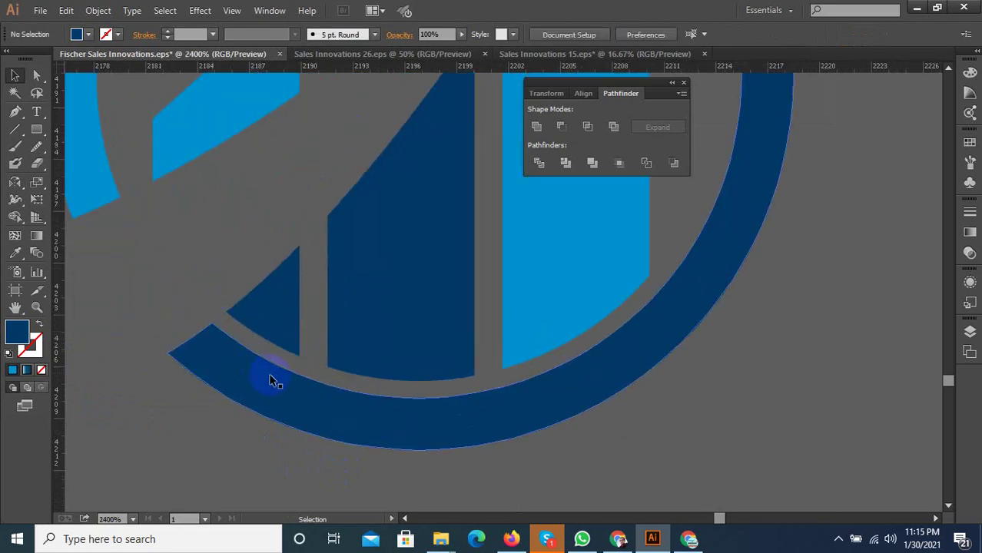
scroll(271, 377, "down", 4)
scroll(324, 396, "down", 2)
Group all pieces of the bottom-right ring logo into one group.
left_click_drag(252, 282, 253, 283)
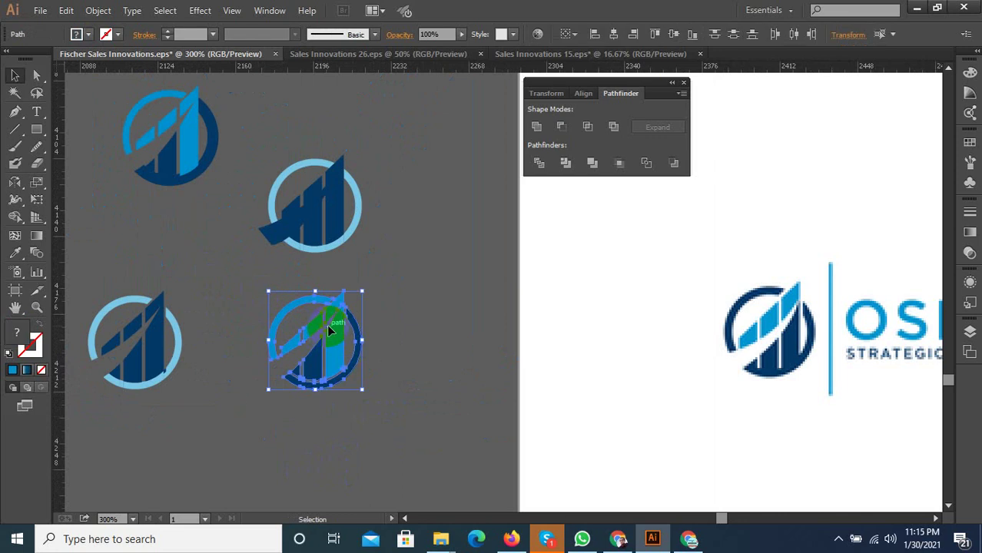
right_click(327, 338)
left_click(353, 179)
left_click(407, 318)
scroll(353, 419, "down", 2)
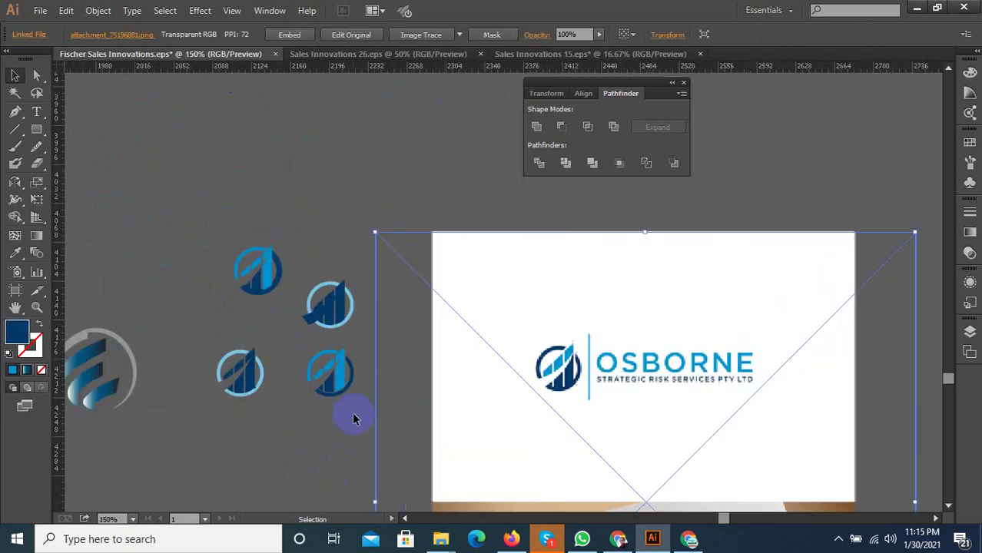
left_click(308, 371)
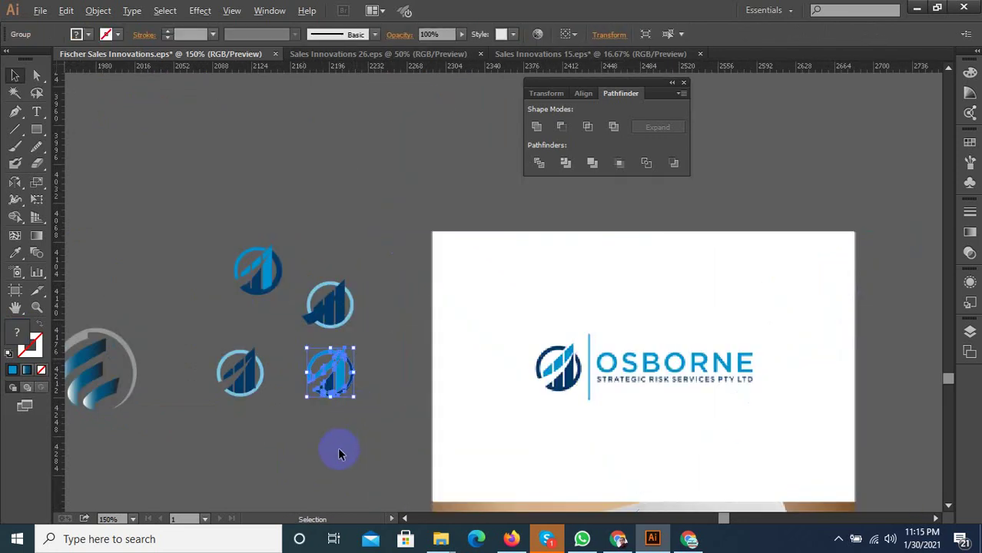
Move the grouped ring logo onto the Fischer Sales artboard.
scroll(339, 455, "down", 7)
scroll(340, 329, "up", 3)
left_click_drag(339, 329, 383, 373)
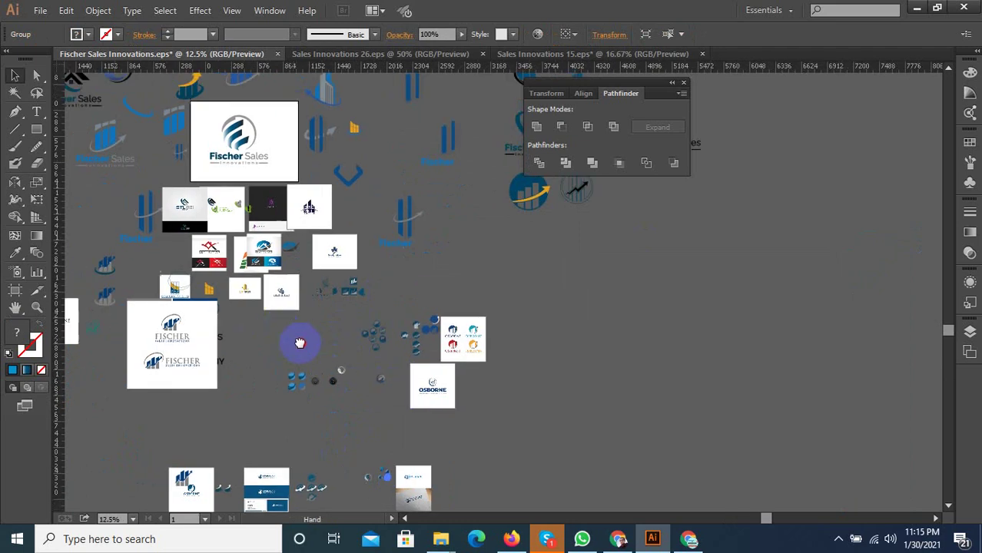
scroll(307, 276, "up", 1)
scroll(323, 268, "up", 1)
scroll(377, 259, "up", 3)
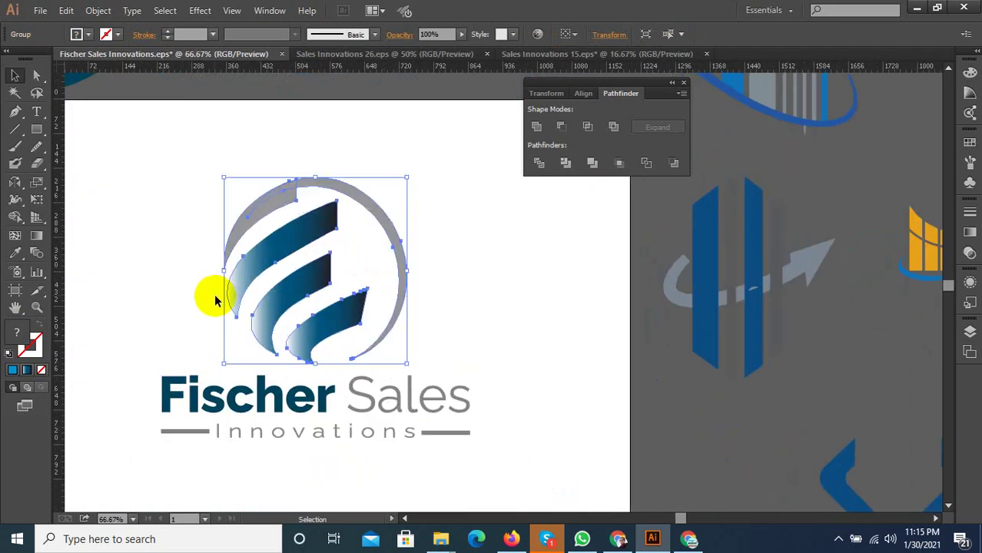
mouse_move(240, 308)
left_mouse_down()
mouse_move(521, 309)
mouse_move(582, 374)
left_mouse_up()
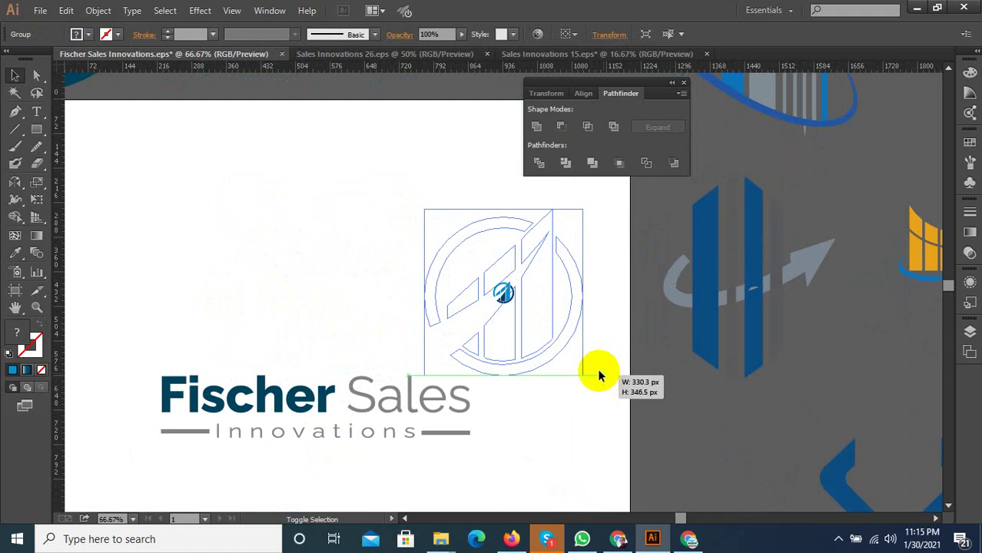
Enlarge the logo above the Fischer Sales text and centre it horizontally.
left_click_drag(536, 307, 335, 274)
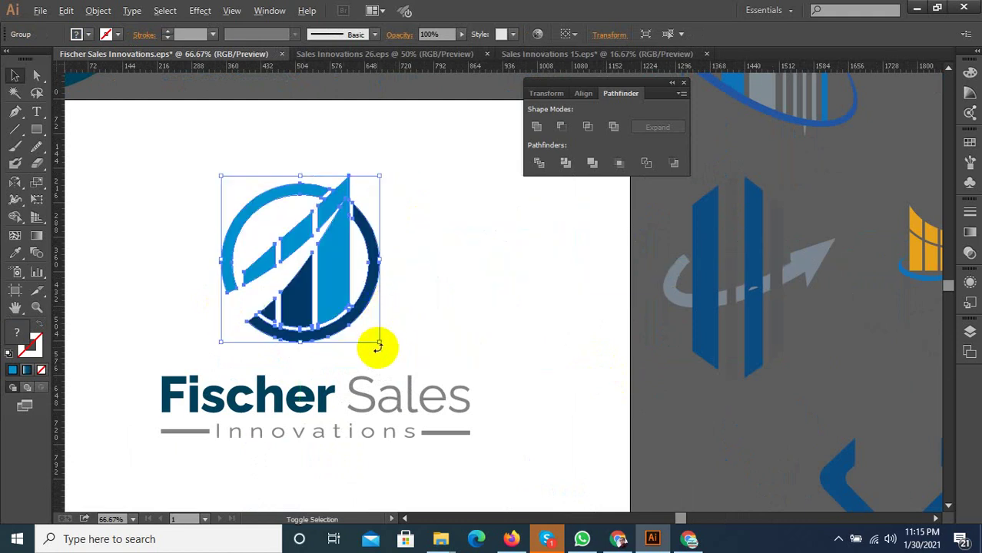
left_click_drag(379, 347, 438, 350)
scroll(405, 318, "down", 2)
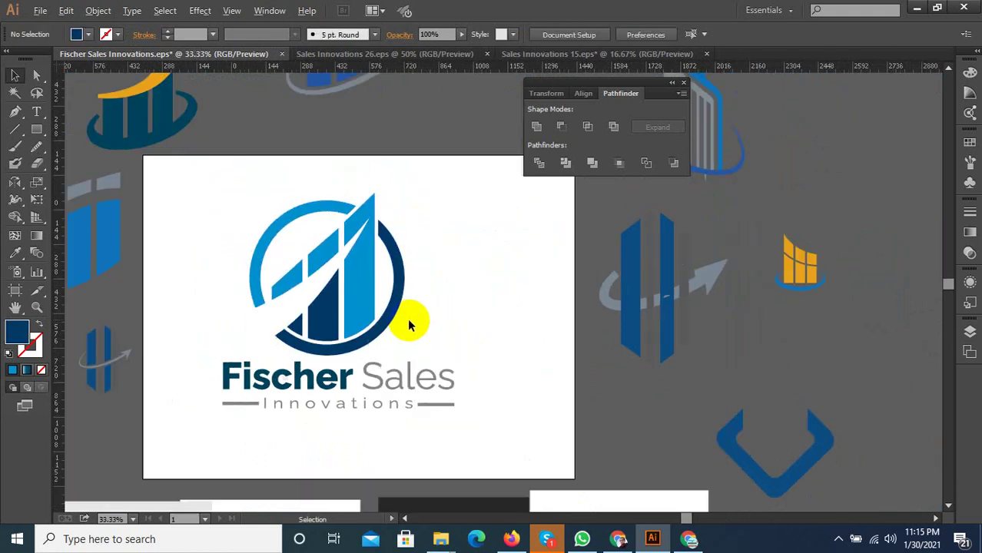
mouse_move(446, 269)
left_mouse_down()
mouse_move(379, 326)
mouse_move(332, 395)
left_mouse_up()
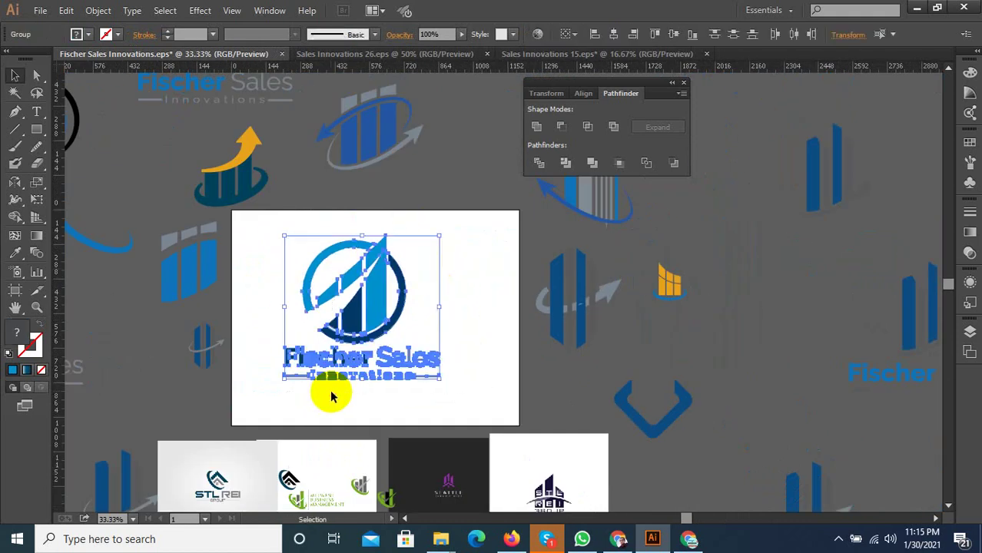
left_click(613, 41)
left_click(430, 321)
Fine-tune the logo's size and check the whole Fischer Sales layout.
scroll(444, 332, "up", 1)
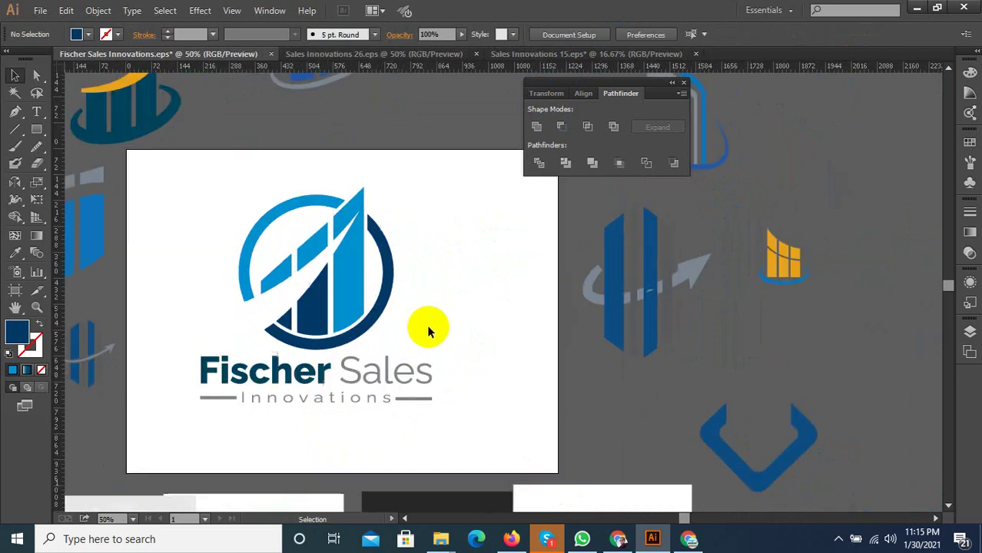
left_click(384, 335)
mouse_move(393, 350)
left_mouse_down()
mouse_move(381, 335)
mouse_move(389, 344)
left_mouse_up()
left_click(416, 334)
left_click(367, 319)
left_click(387, 356)
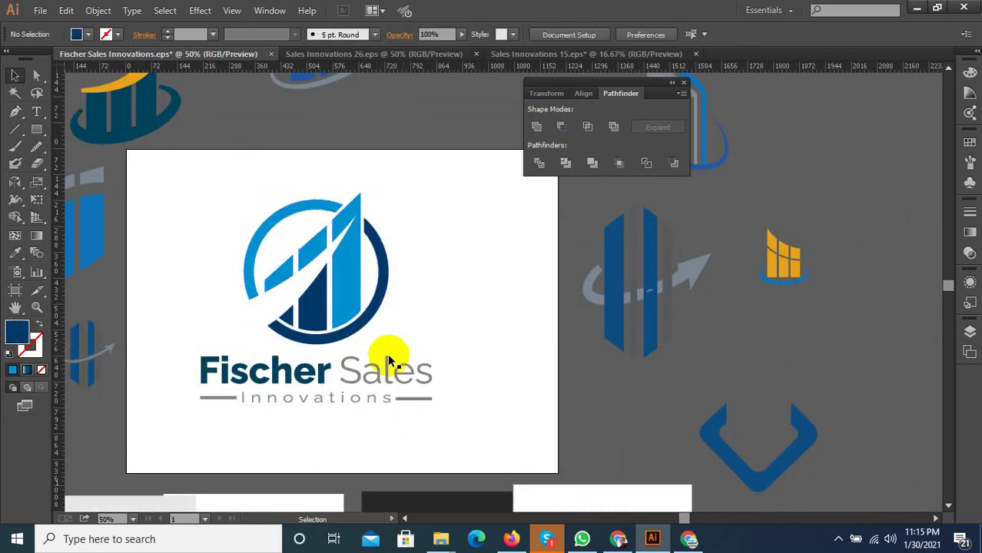
left_click_drag(400, 451, 305, 291)
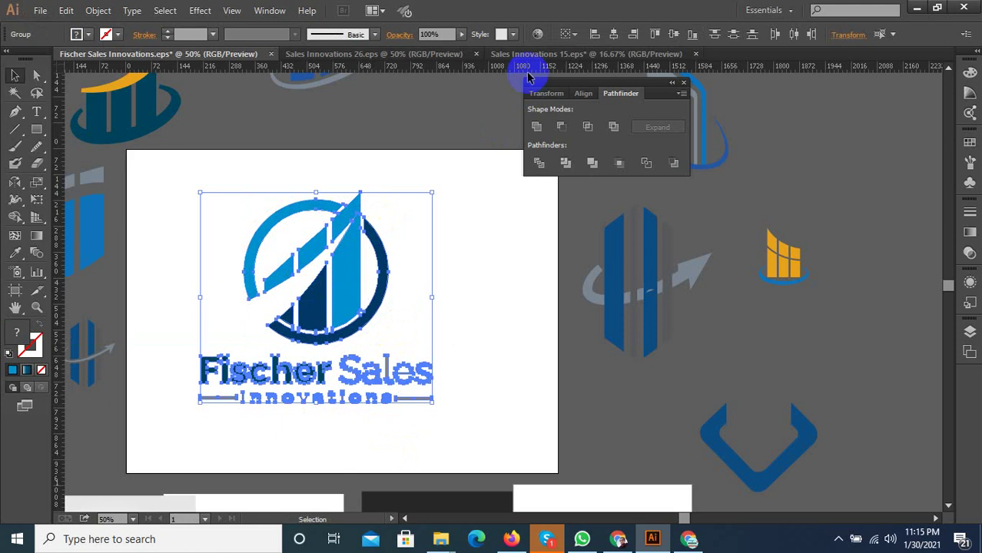
left_click(424, 259)
Start the Save for Web JPEG export, declining to overwrite Island-Vibe-Farms-8.
key("ctrl+alt+shift+s")
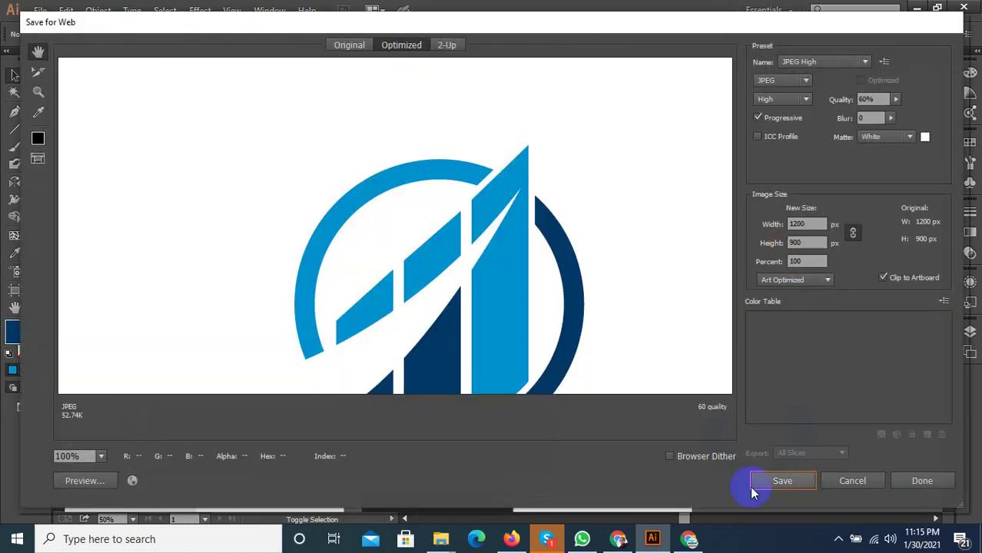
left_click(782, 481)
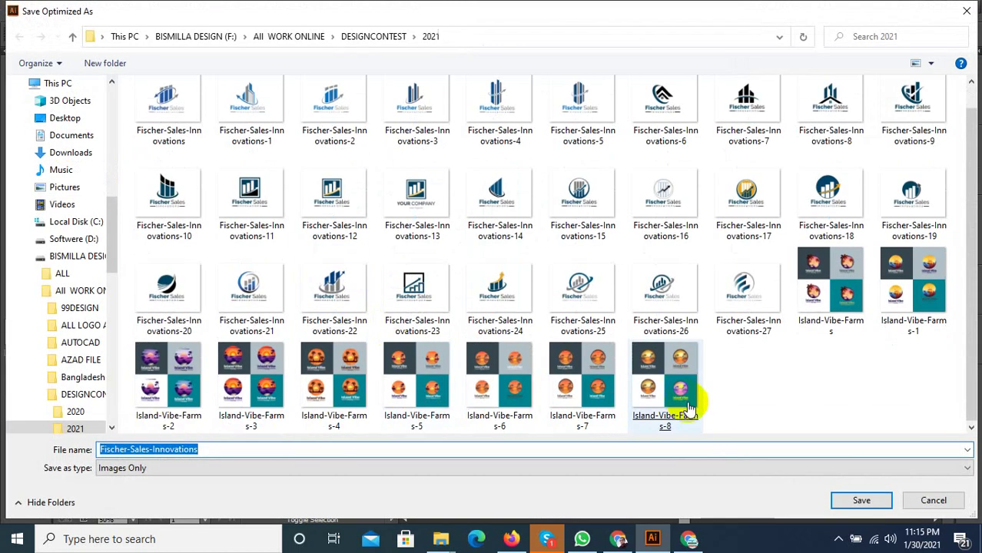
right_click(749, 311)
double_click(222, 453)
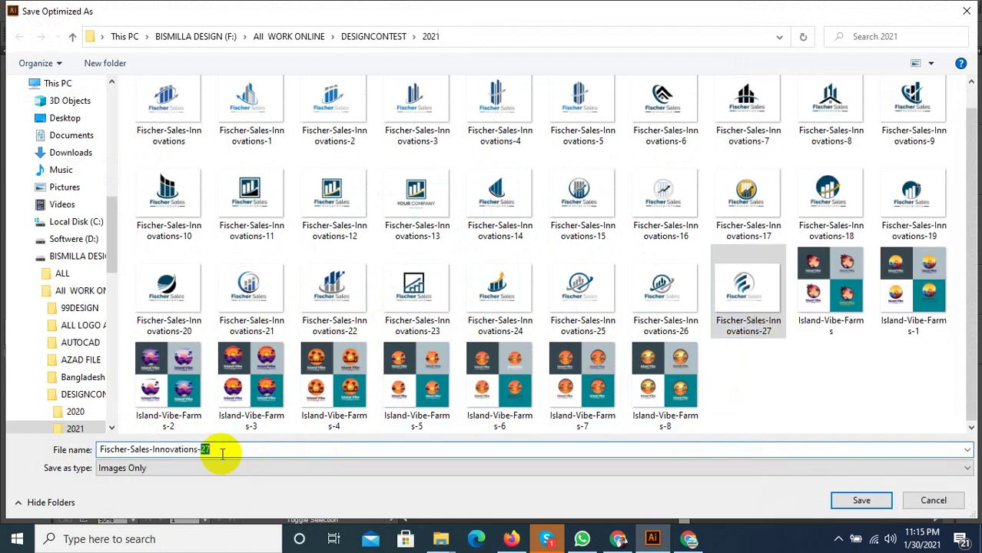
left_click_drag(205, 449, 246, 448)
type("5")
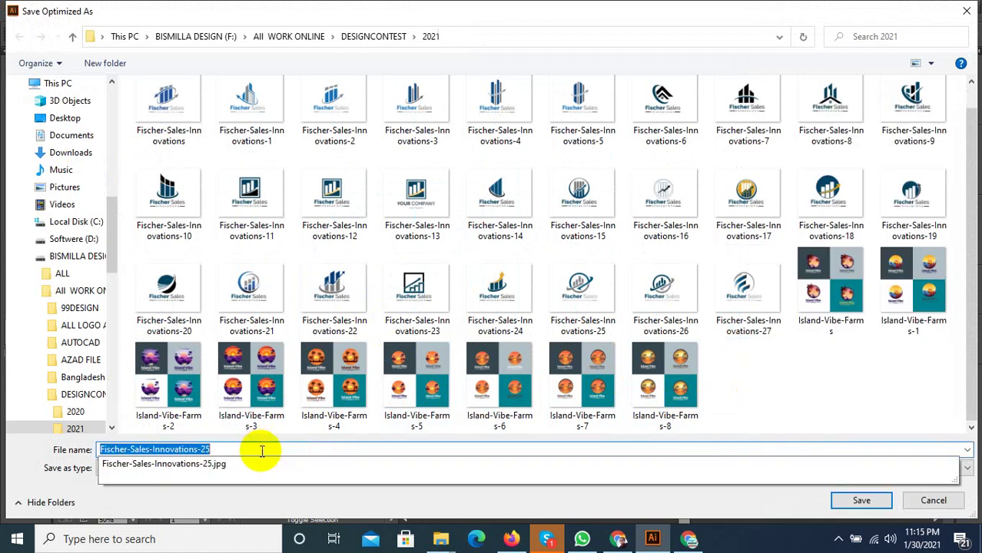
double_click(691, 380)
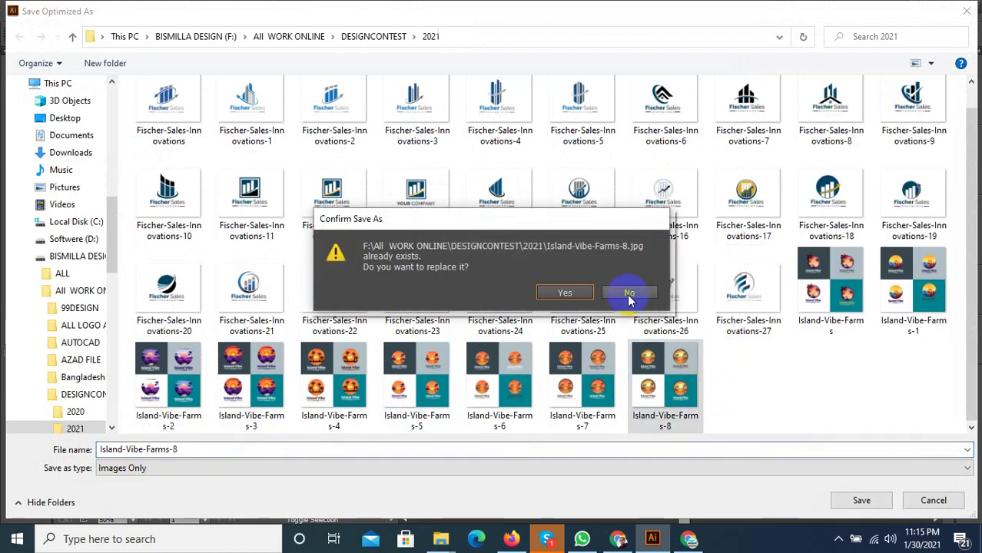
left_click(629, 294)
Save the JPEG as Fischer-Sales-Innovations-28 and finish the Save for Web export.
right_click(737, 300)
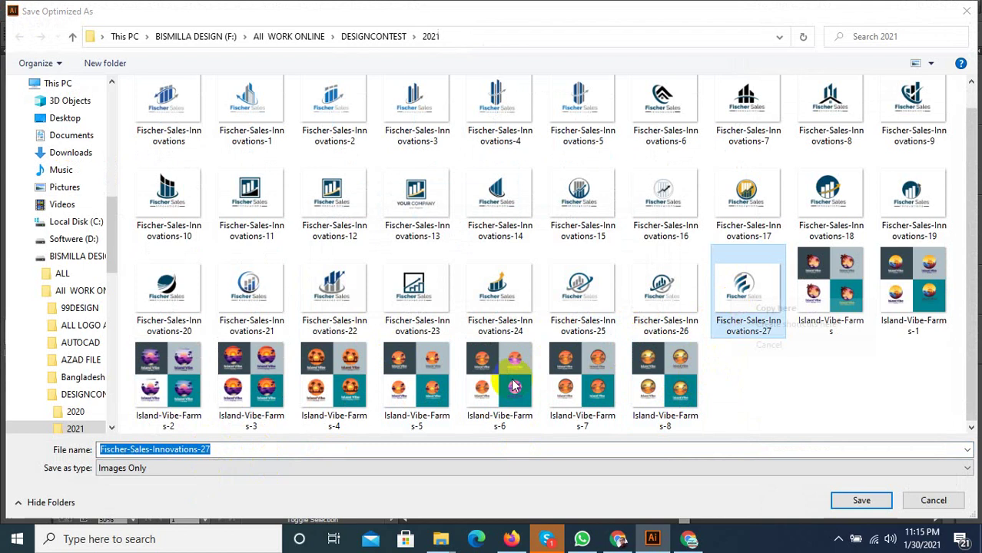
double_click(216, 448)
left_click_drag(207, 449, 263, 449)
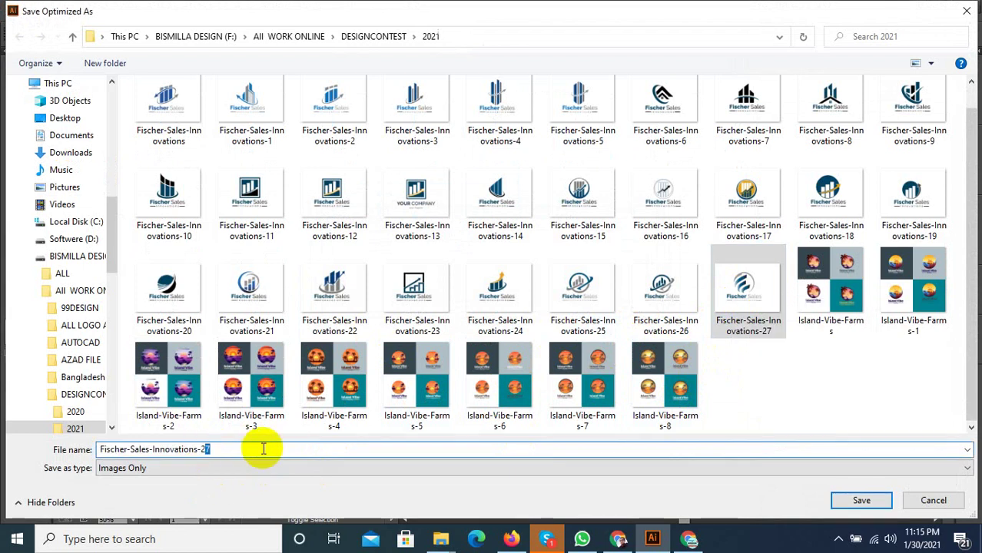
type("8")
left_click(867, 501)
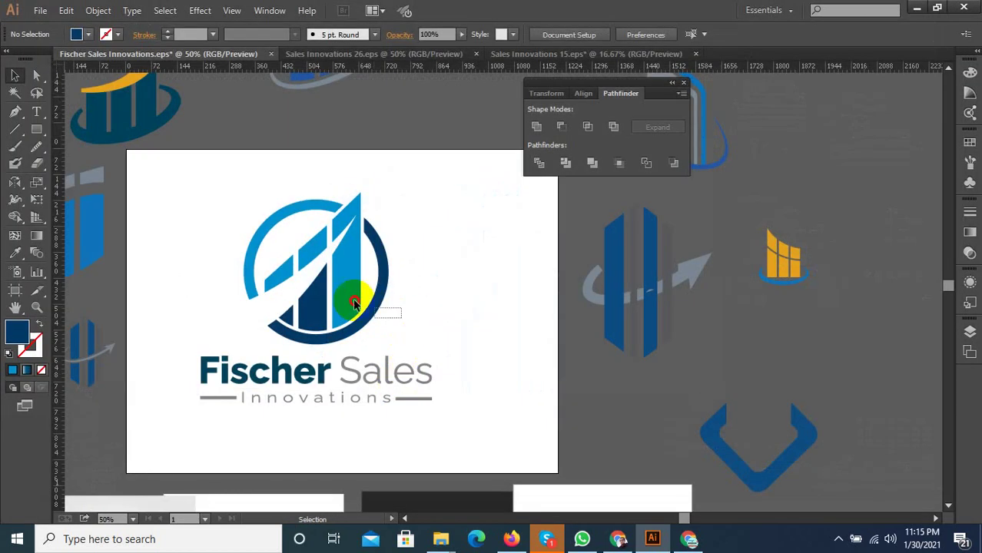
left_click(349, 296)
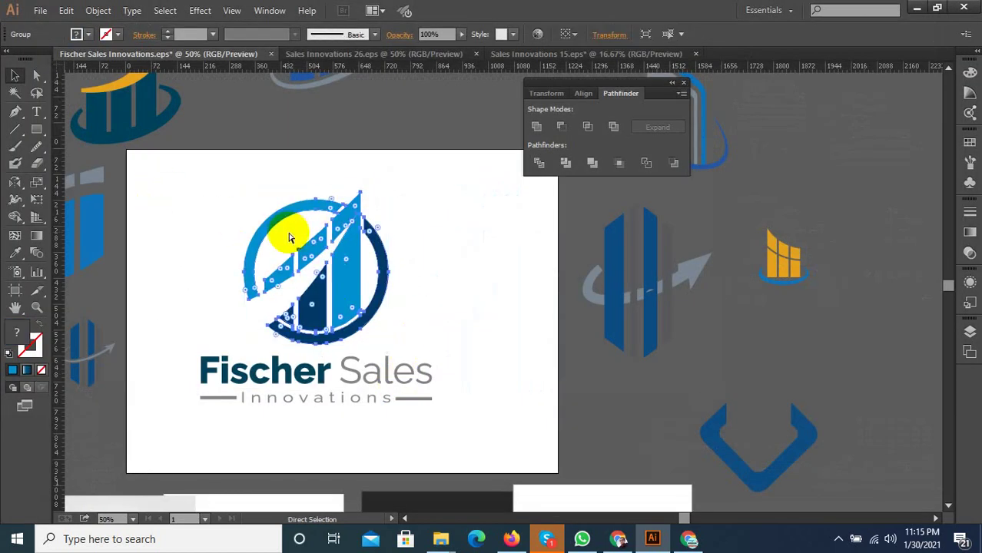
In Sales Innovations 26, replace the gradient emblem with the pasted ring icon above YOUR COMPANY.
left_click(364, 49)
left_click_drag(470, 230, 315, 326)
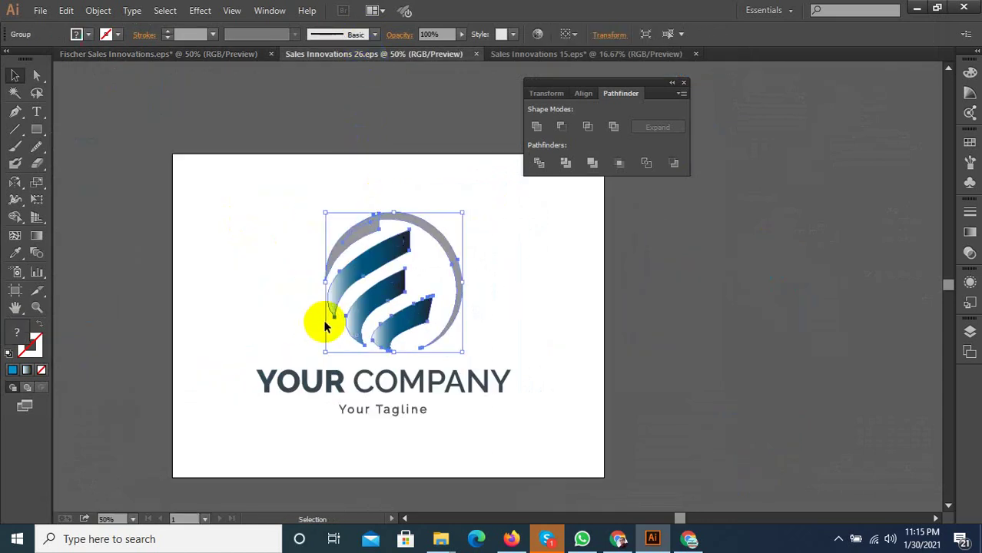
key("Delete")
key("ctrl+v")
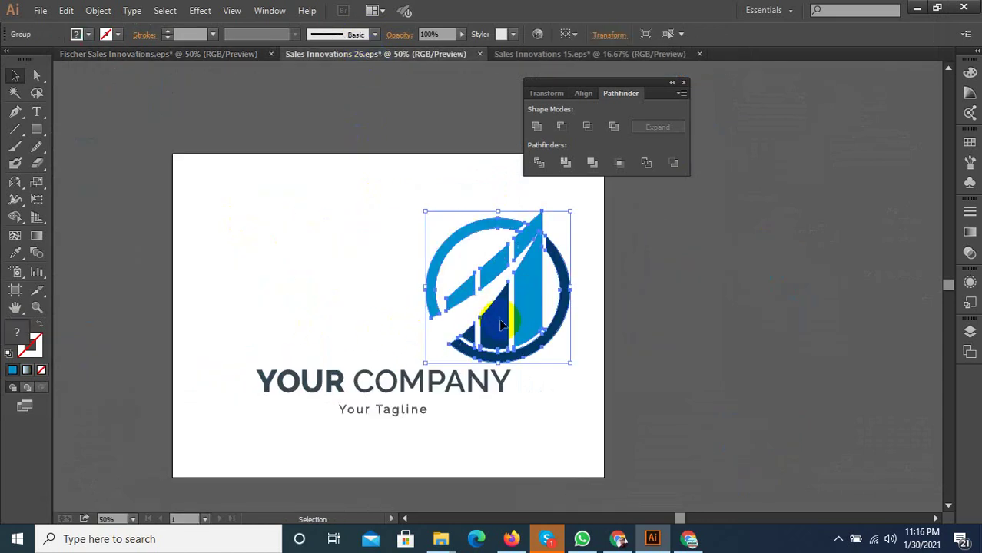
left_click_drag(503, 324, 281, 332)
left_click_drag(453, 438, 354, 259)
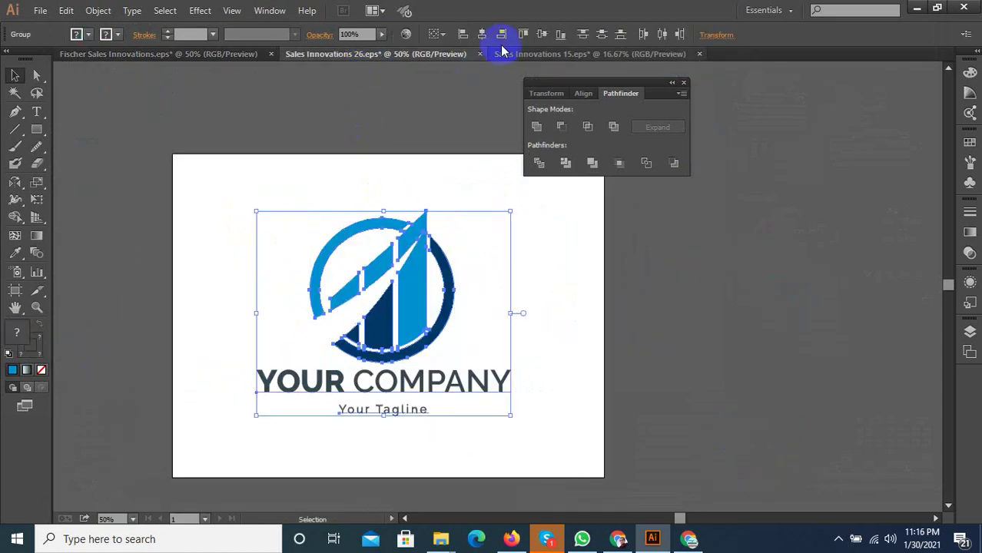
left_click(526, 282)
Save the layout as the EPS file Sales Innovations 27.
key("ctrl+shift+s")
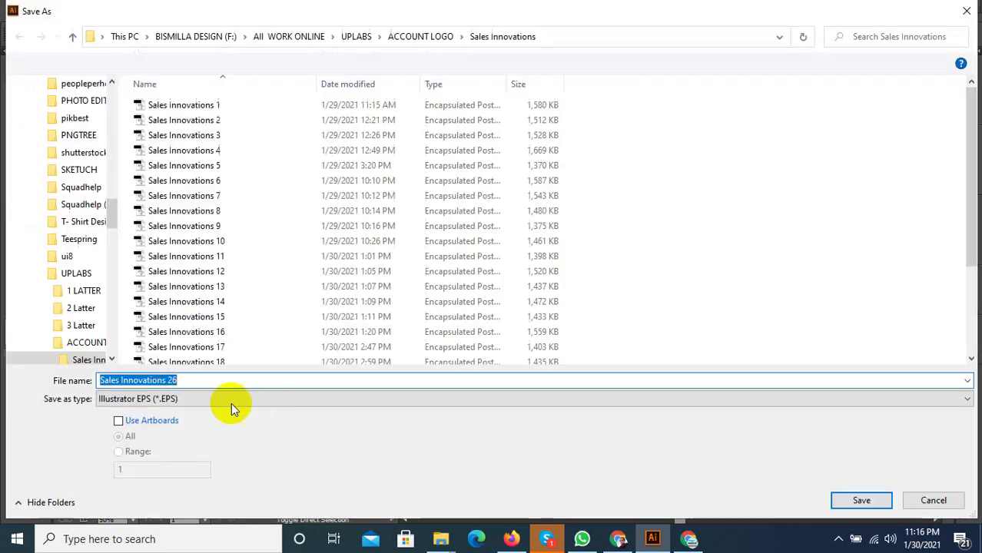
left_click(197, 378)
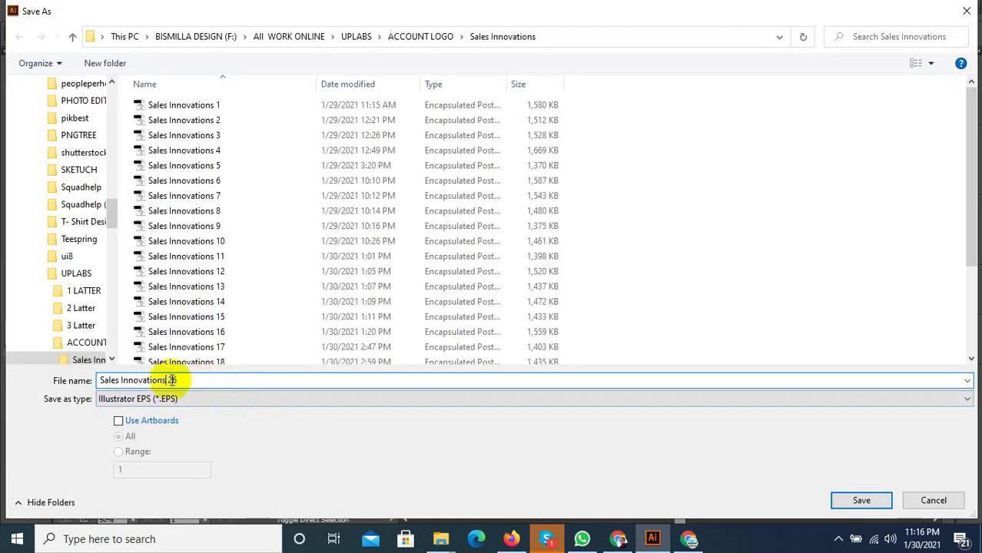
type("7")
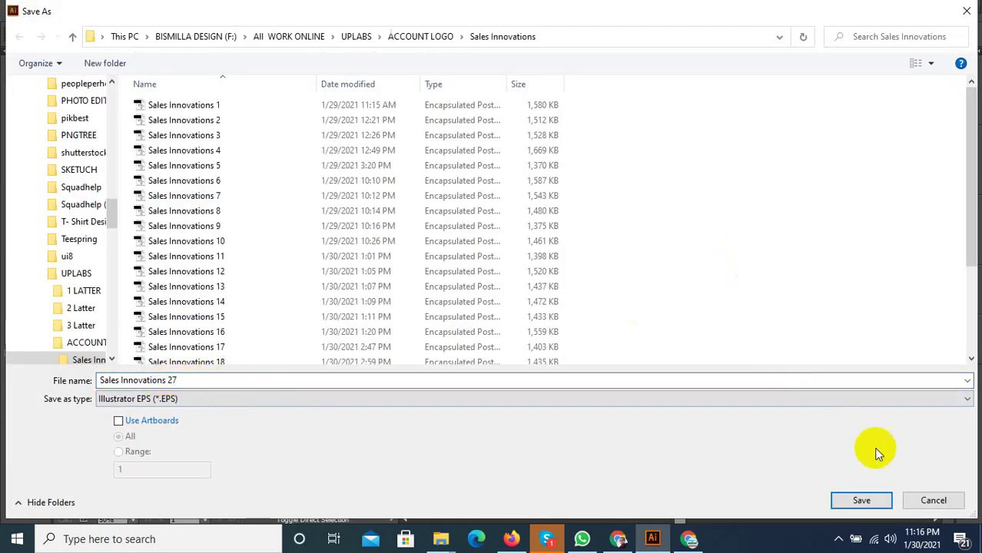
left_click(857, 498)
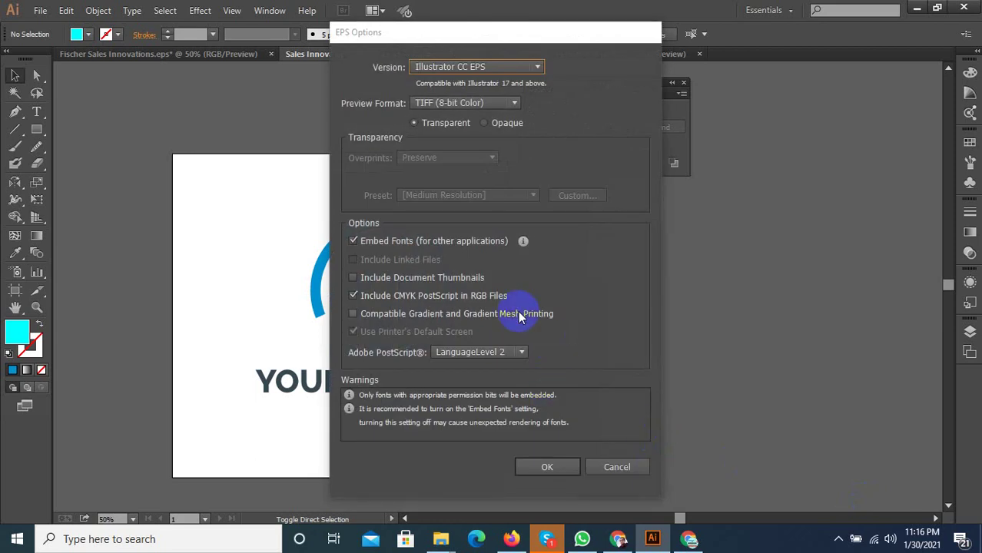
left_click(503, 67)
left_click(557, 460)
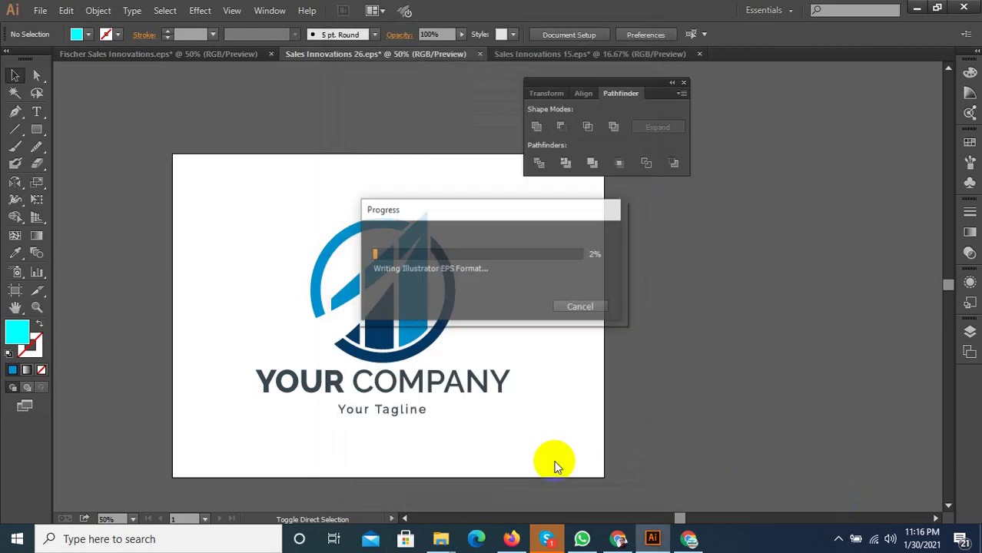
left_click(438, 400)
Place the new logo in Sales Innovations 15 and convert its text to outlines.
mouse_move(377, 218)
left_mouse_down()
mouse_move(526, 44)
mouse_move(532, 234)
mouse_move(516, 286)
mouse_move(453, 226)
left_mouse_up()
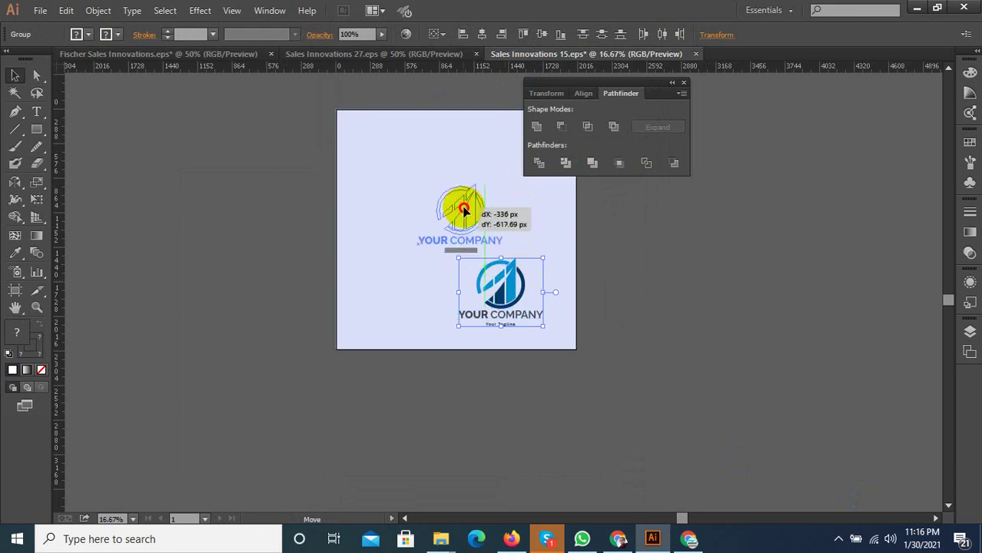
mouse_move(483, 267)
left_mouse_down()
mouse_move(526, 296)
mouse_move(488, 251)
left_mouse_up()
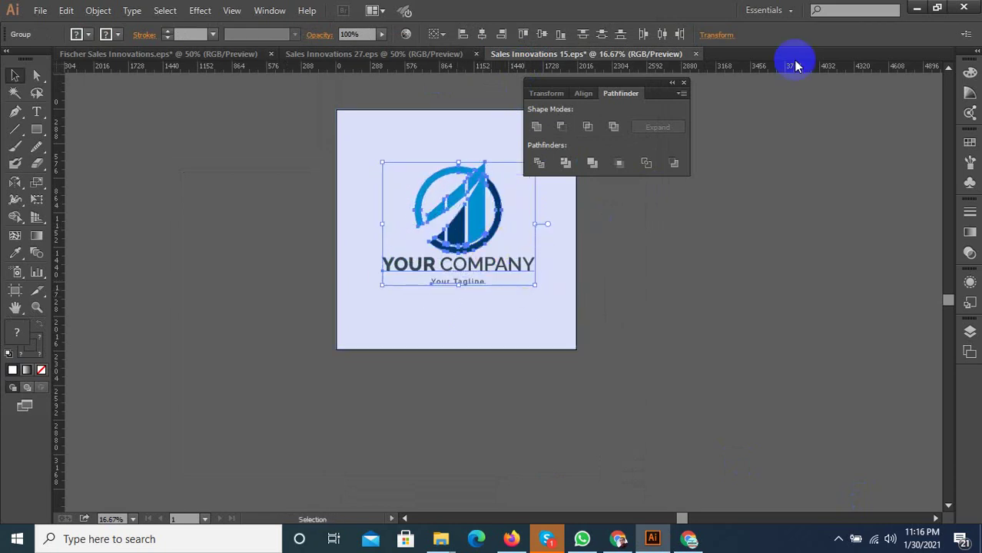
left_click(619, 157)
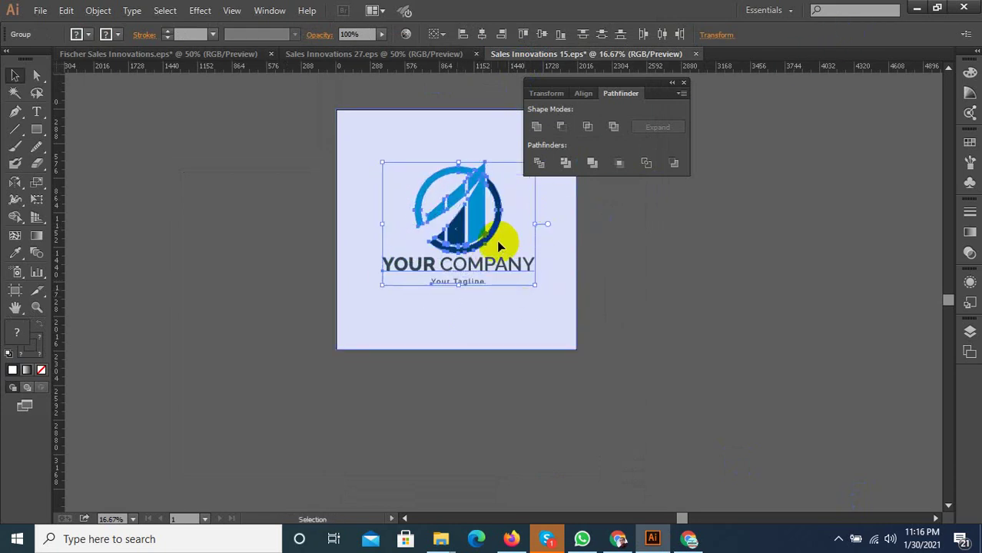
left_click(129, 11)
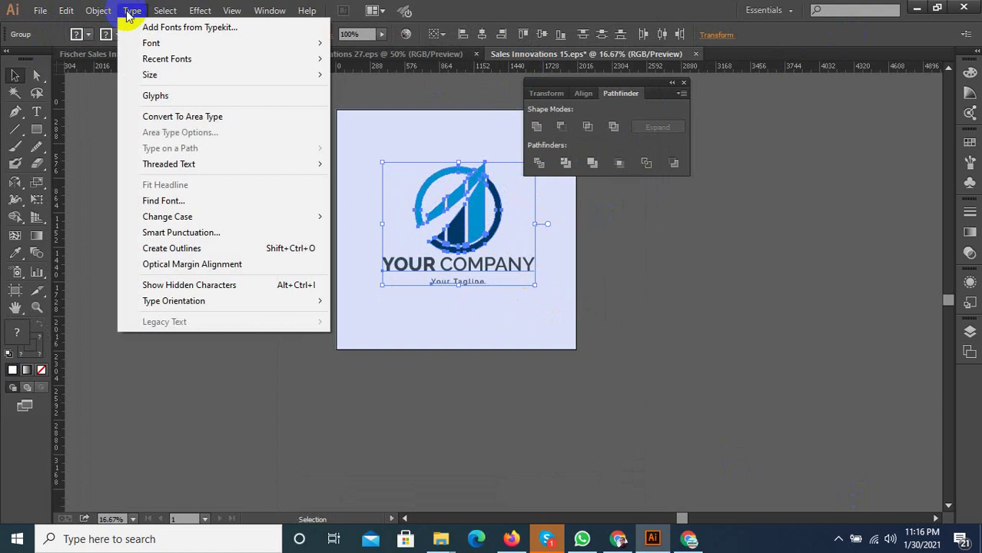
left_click(192, 248)
Save the layout as Sales Innovations 16 in Illustrator 10 EPS format.
key("ctrl+shift+s")
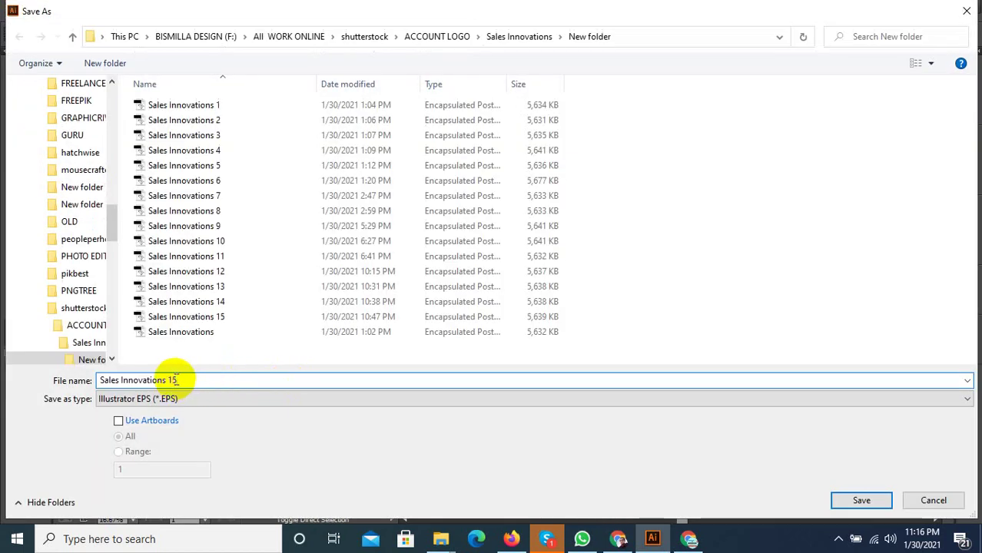
type("16")
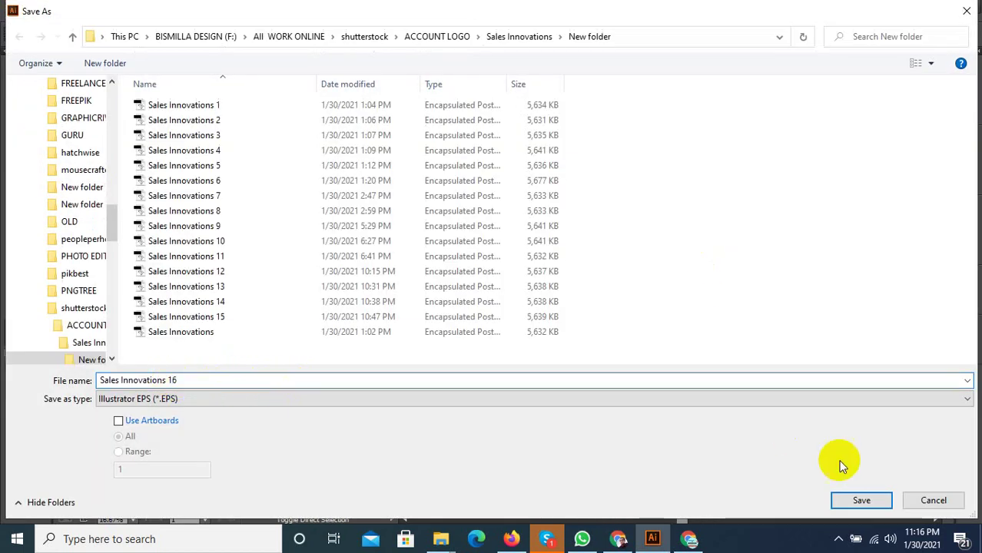
left_click(861, 500)
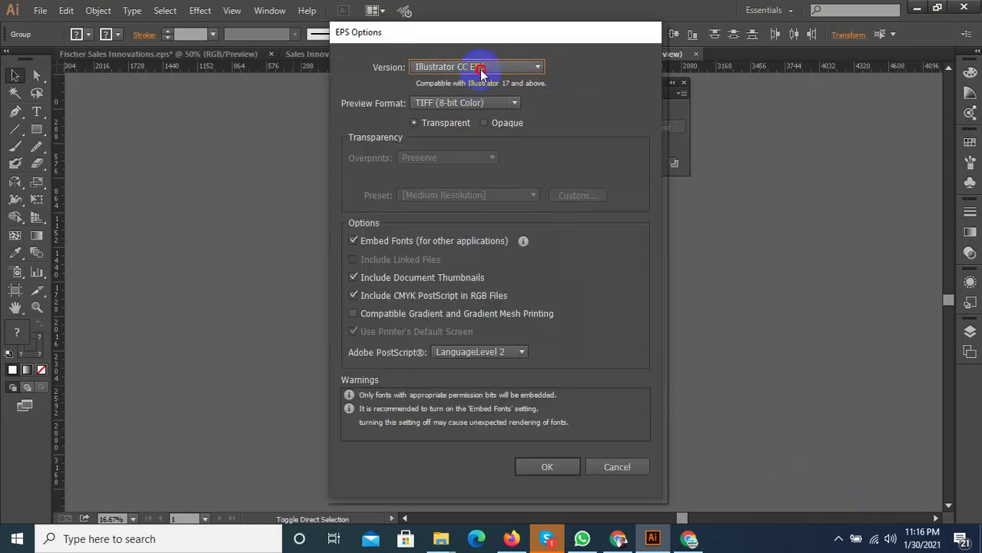
left_click(480, 68)
left_click(491, 227)
left_click(545, 454)
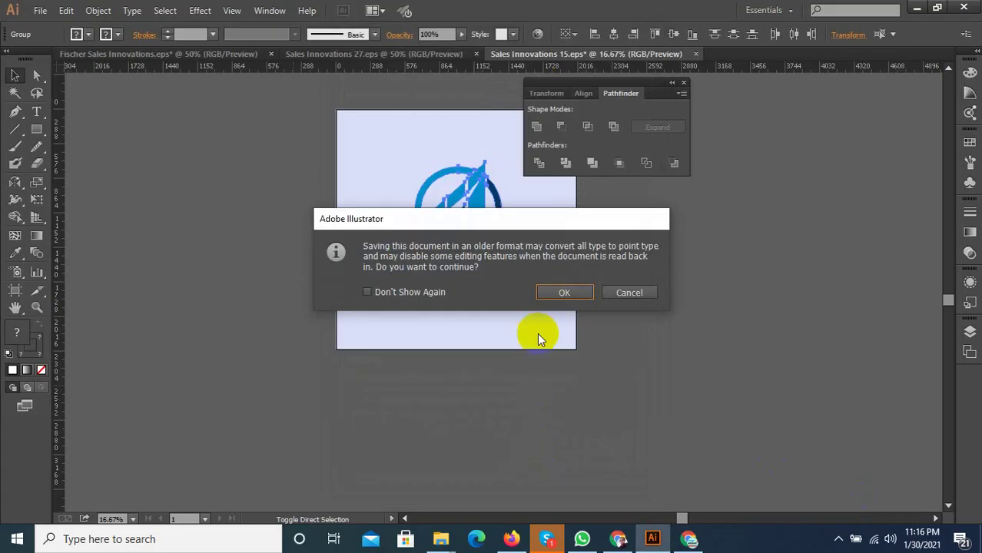
left_click(561, 292)
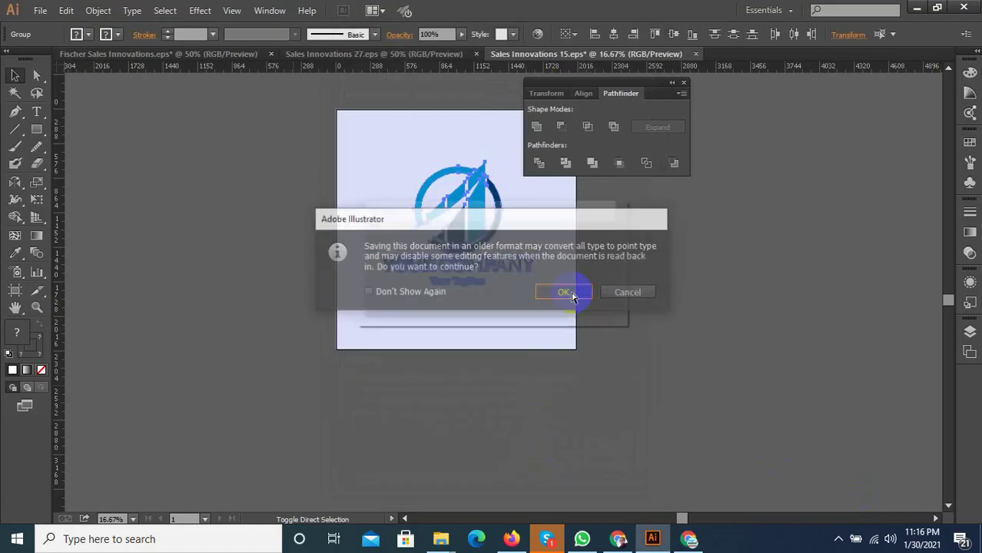
left_click(459, 424)
left_click(619, 539)
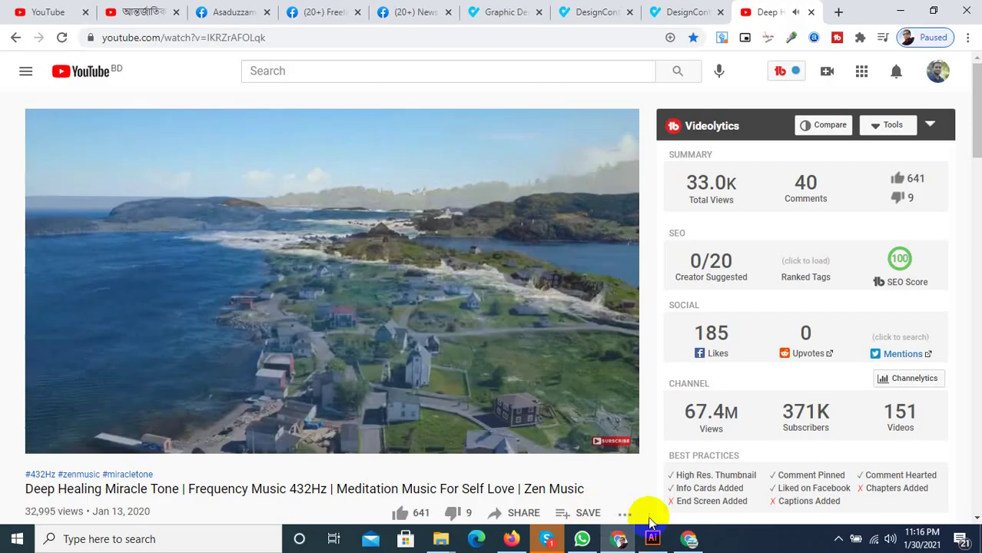